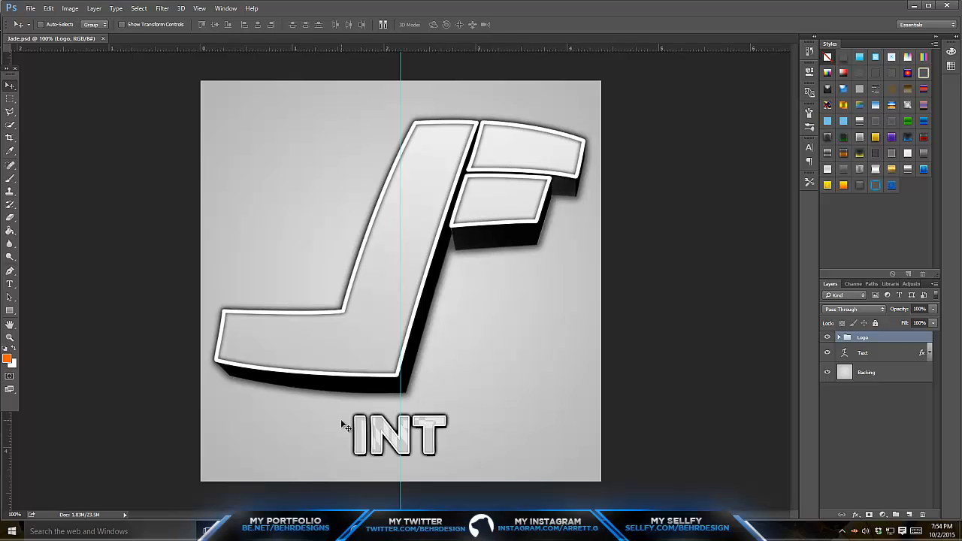
# - Copy the full-size 337943.jpg image from the browser and paste it into Jade.psd as a layer in the Logo group
pyautogui.click(837, 338)
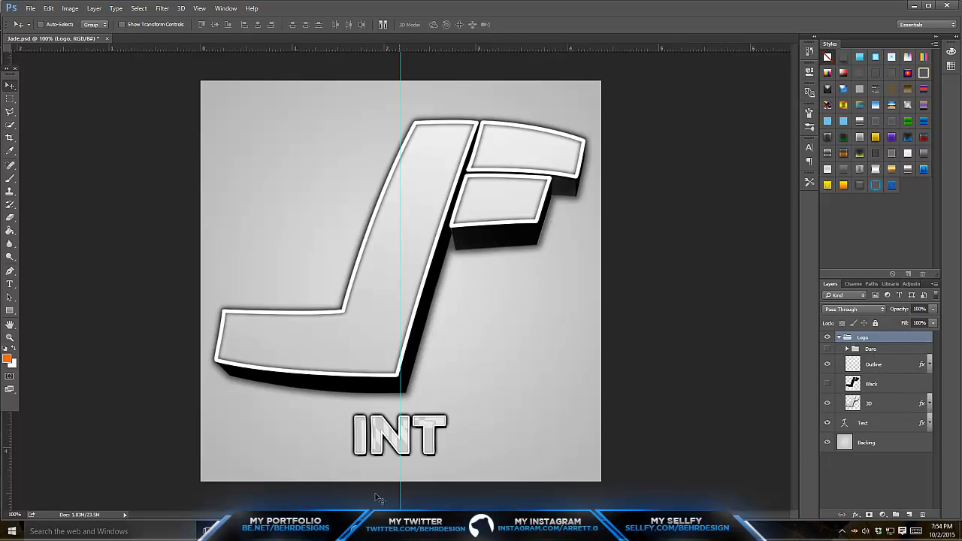
pyautogui.hotkey('alt', 'Tab')
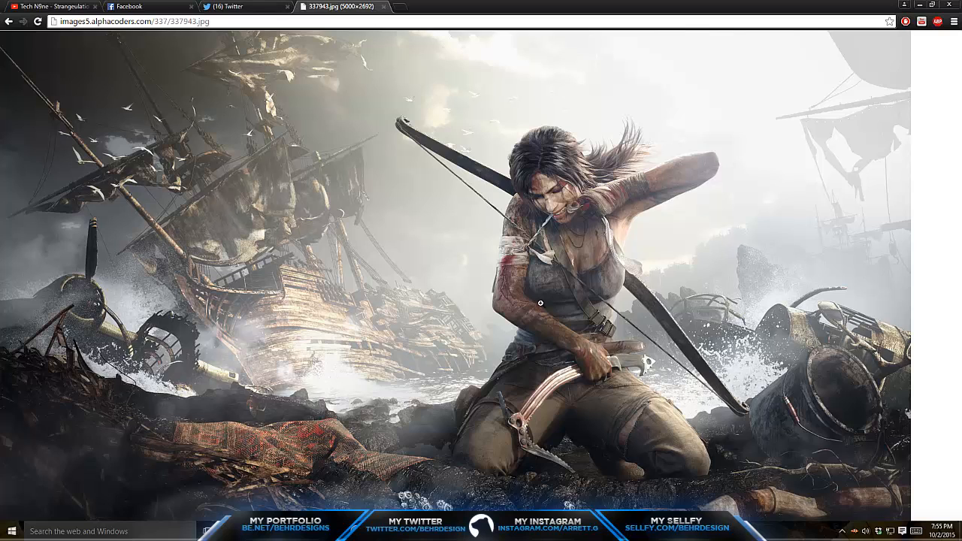
pyautogui.rightClick(426, 284)
pyautogui.click(451, 315)
pyautogui.hotkey('alt', 'Tab')
pyautogui.hotkey('ctrl', 'v')
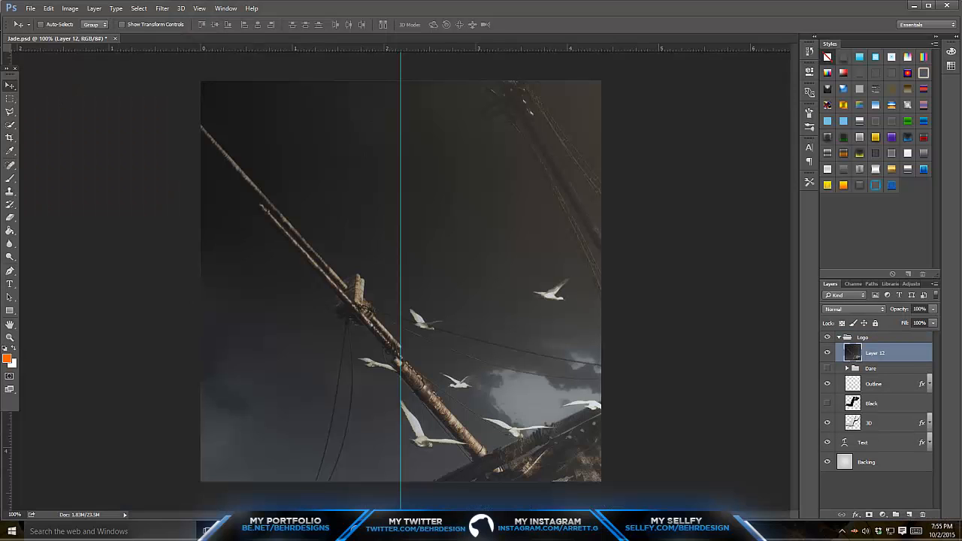
# - Scale the pasted image down to 35.88% and apply the transform
pyautogui.click(10, 336)
pyautogui.moveTo(399, 248); pyautogui.dragTo(363, 228)
pyautogui.hotkey('ctrl', 't')
pyautogui.moveTo(407, 273); pyautogui.dragTo(388, 251)
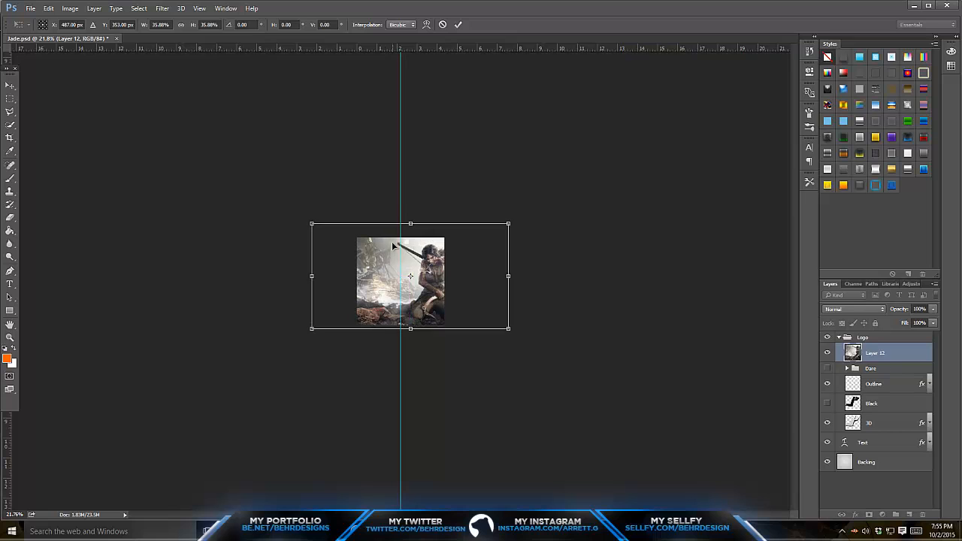
pyautogui.press('z')
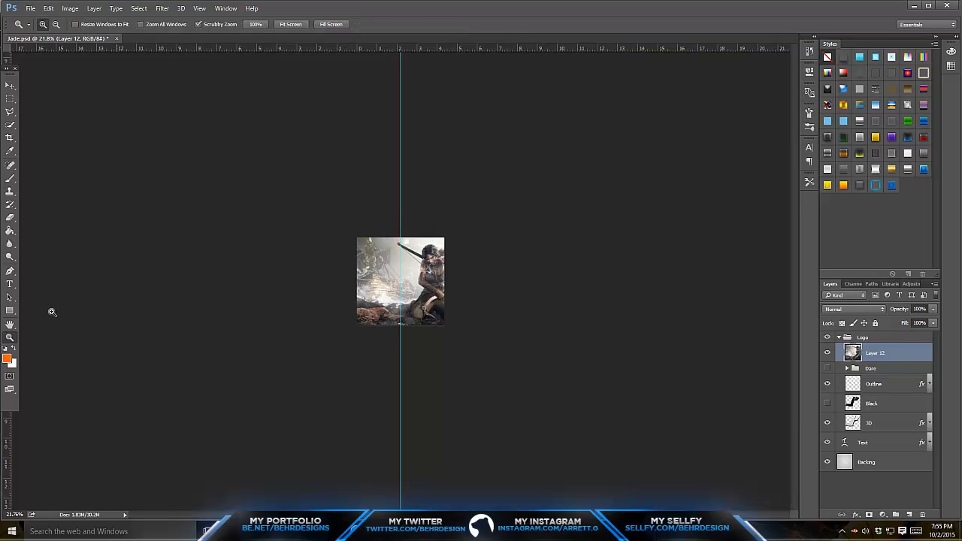
pyautogui.moveTo(359, 270); pyautogui.dragTo(397, 235)
# - Move the image layer below the Text layer, just above Backing, and nudge the picture slightly right and down
pyautogui.press('v')
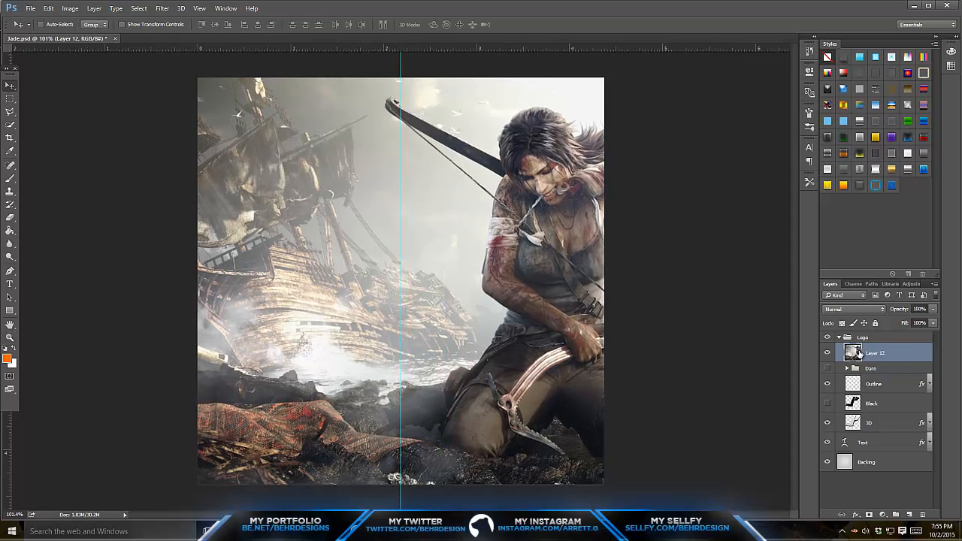
pyautogui.moveTo(868, 355); pyautogui.dragTo(866, 453)
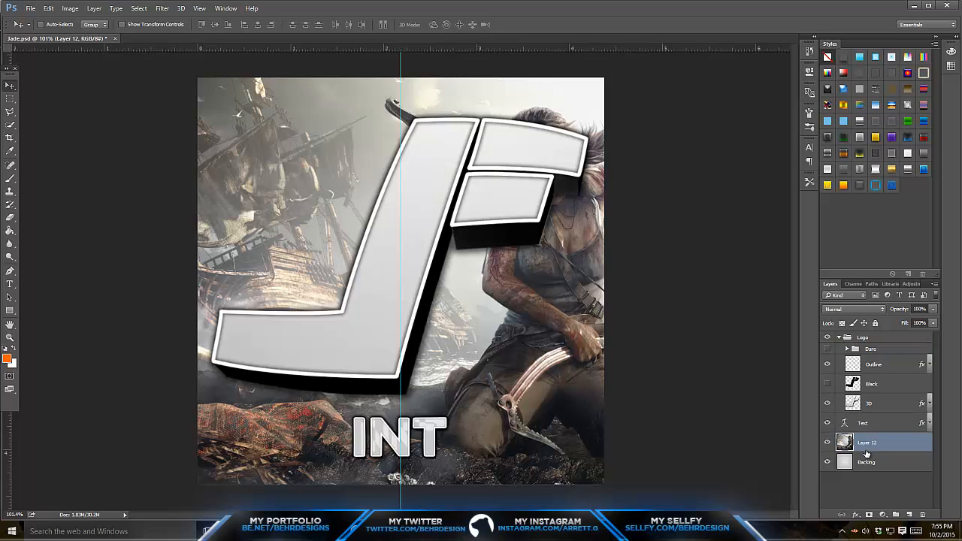
pyautogui.moveTo(577, 293)
pyautogui.mouseDown()
pyautogui.moveTo(588, 282)
pyautogui.moveTo(588, 299)
pyautogui.mouseUp()
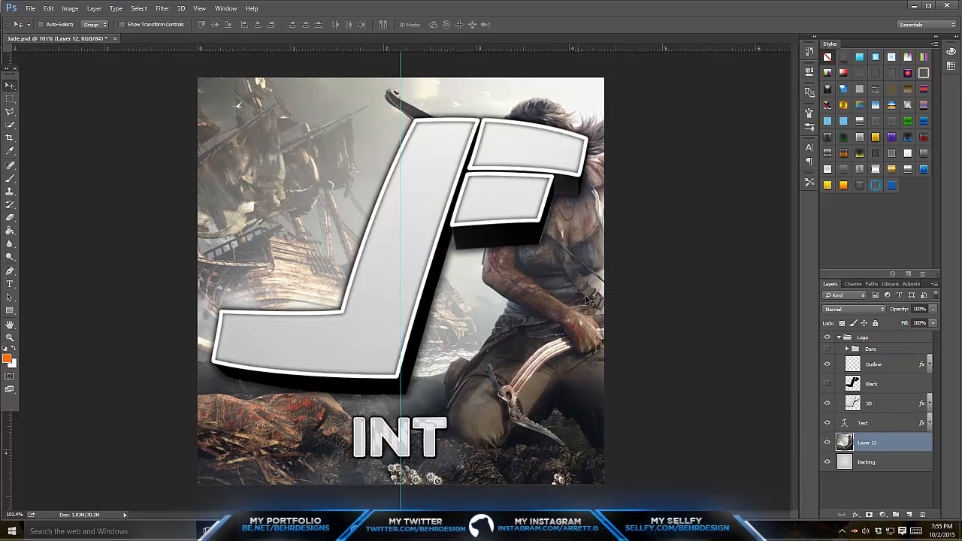
# - Add a new layer directly above Backing and fill it with black
pyautogui.click(861, 462)
pyautogui.click(908, 515)
pyautogui.click(10, 231)
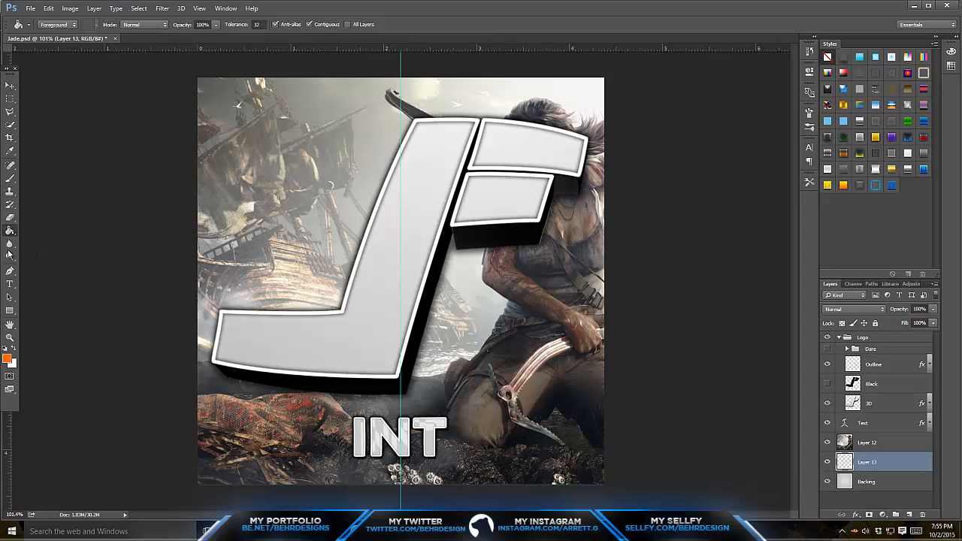
pyautogui.click(271, 233)
# - Lower the opacity of Layer 12 to 66%
pyautogui.click(904, 443)
pyautogui.click(932, 309)
pyautogui.moveTo(931, 321); pyautogui.dragTo(915, 321)
# - Duplicate Layer 12 into the Logo group above the Black layer, show Black and clip the copy to it
pyautogui.hotkey('ctrl', 'j')
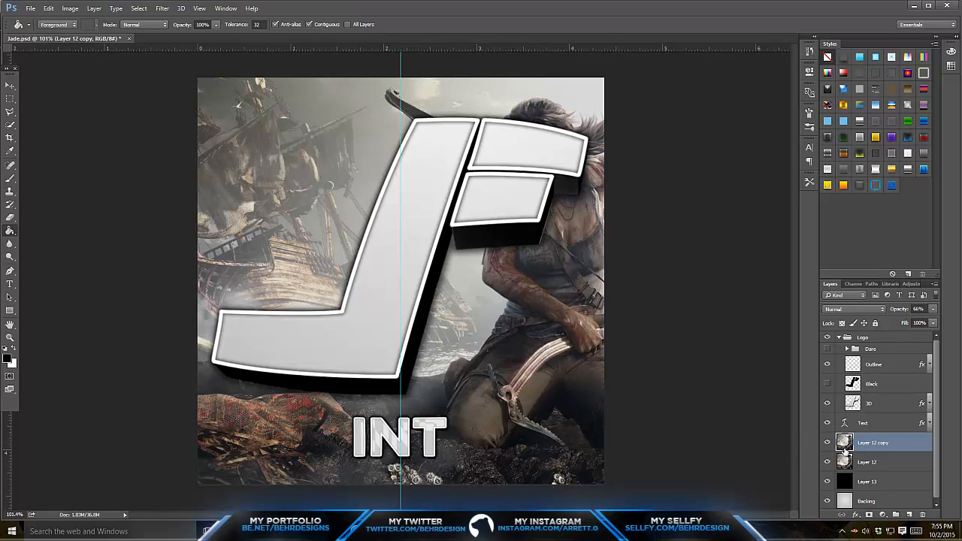
pyautogui.moveTo(862, 433); pyautogui.dragTo(829, 373)
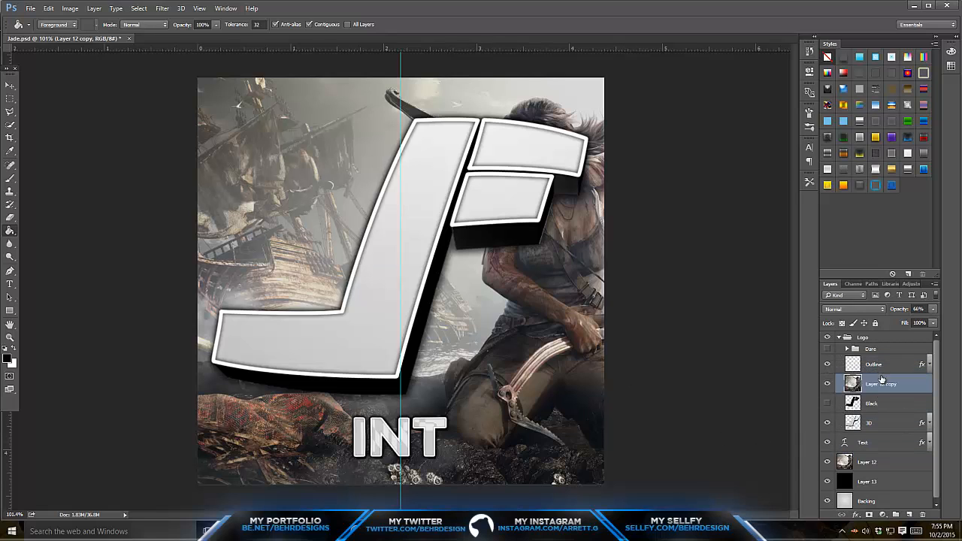
pyautogui.click(828, 404)
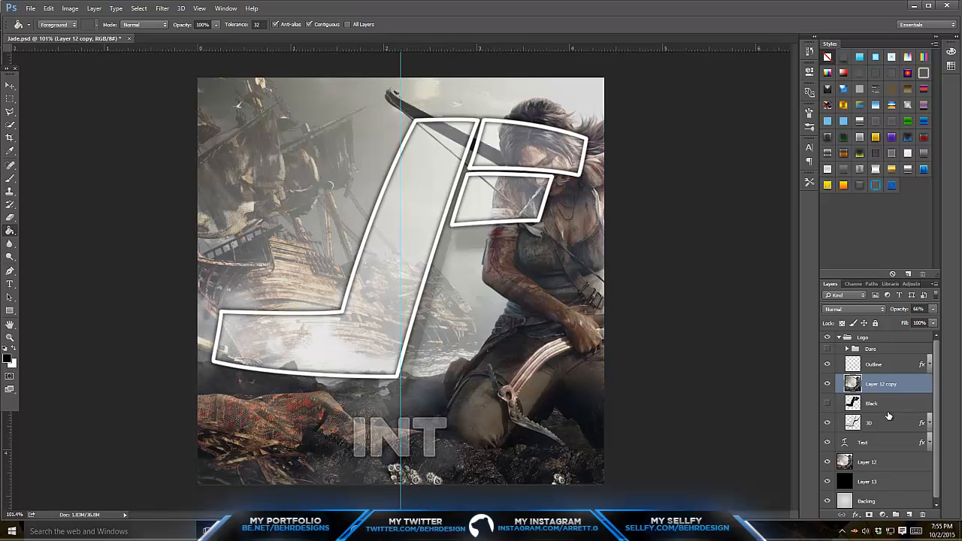
pyautogui.click(857, 410)
pyautogui.click(828, 404)
pyautogui.click(876, 386)
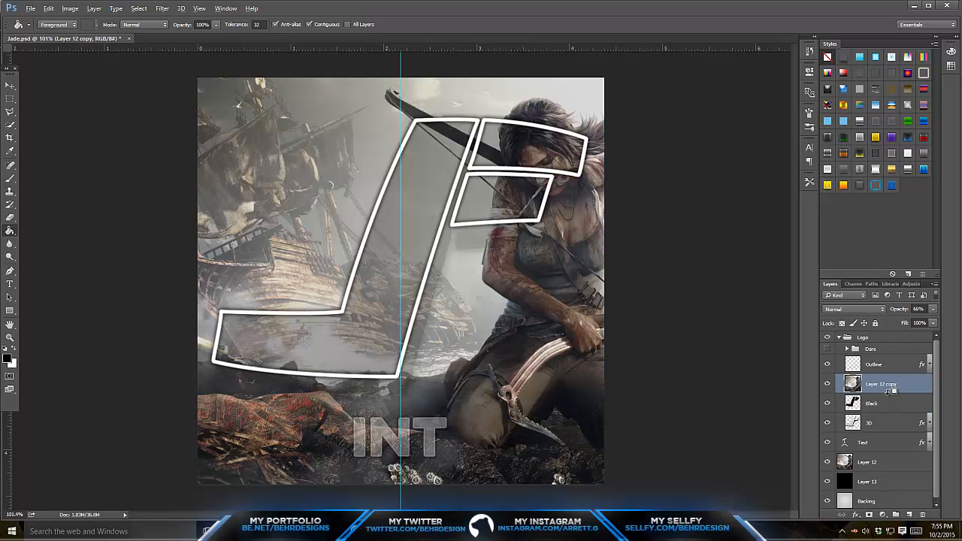
pyautogui.keyDown('alt'); pyautogui.click(888, 398); pyautogui.keyUp('alt')
# - Try raising the clipped image copy's opacity to 100%, and undo that change
pyautogui.moveTo(932, 308); pyautogui.dragTo(950, 328)
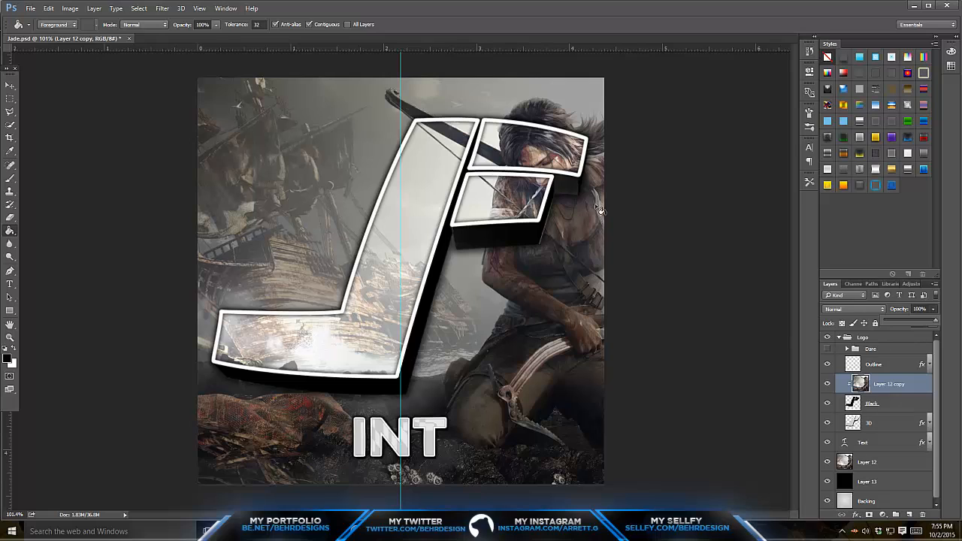
pyautogui.click(474, 351)
pyautogui.hotkey('ctrl', ';')
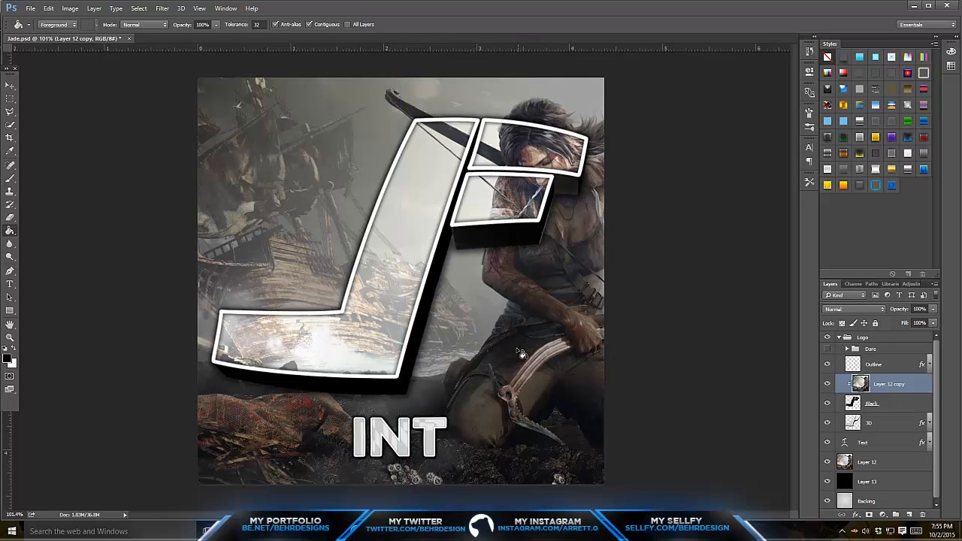
pyautogui.click(865, 462)
pyautogui.hotkey('ctrl', ';')
pyautogui.hotkey('ctrl', 'alt', 'z')
pyautogui.hotkey('ctrl', 'alt', 'z')
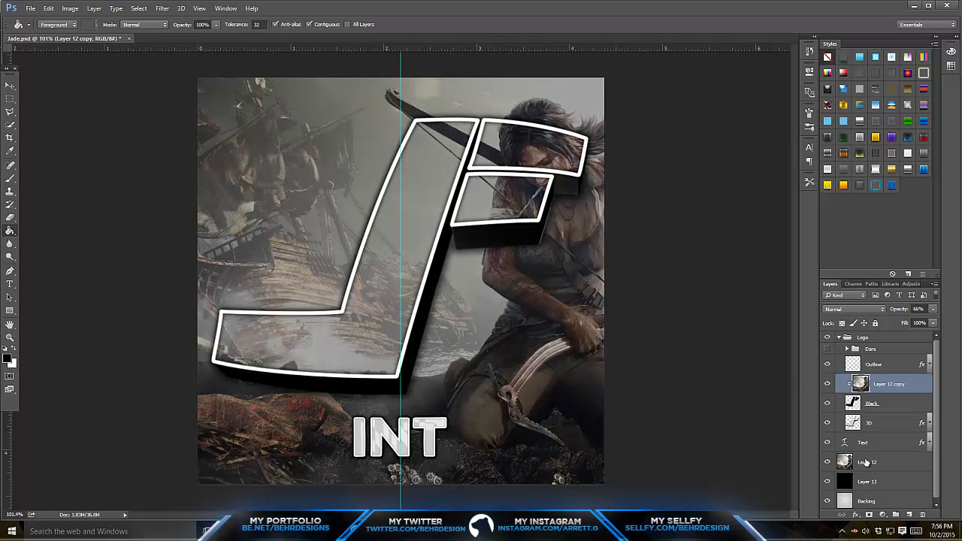
# - Duplicate the clipped image copy, place the duplicate above Outline and set its opacity to 82%
pyautogui.hotkey('ctrl', 'j')
pyautogui.moveTo(904, 388); pyautogui.dragTo(891, 356)
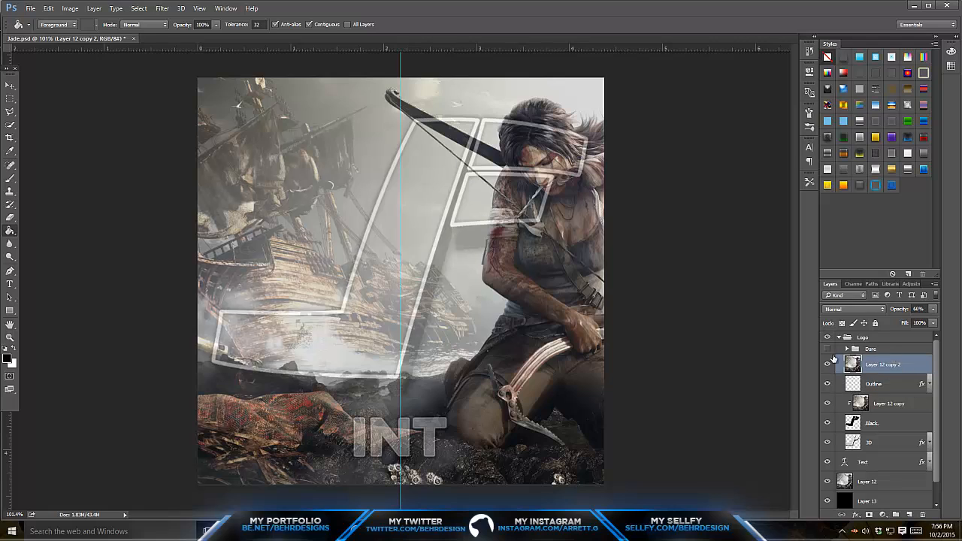
pyautogui.click(933, 309)
pyautogui.moveTo(917, 322); pyautogui.dragTo(928, 323)
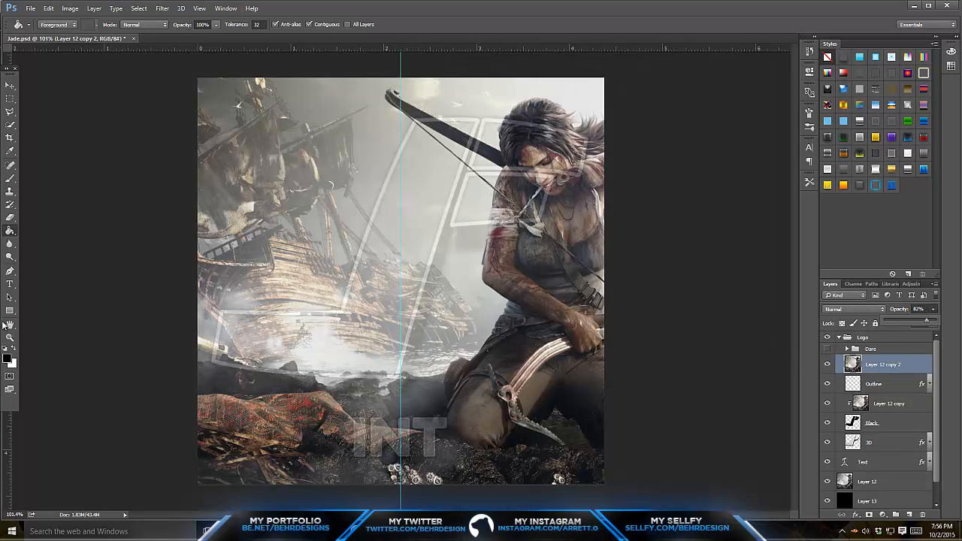
# - Start a Pen tool path around the bow tip, along the bow's upper edge and up the near side of the woman's hair
pyautogui.click(10, 337)
pyautogui.moveTo(497, 160); pyautogui.dragTo(314, 151)
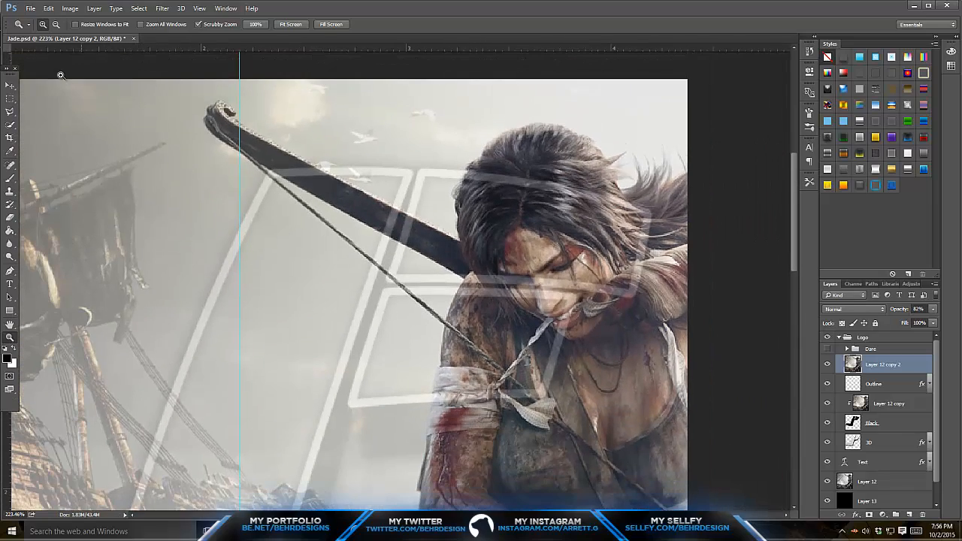
pyautogui.click(10, 270)
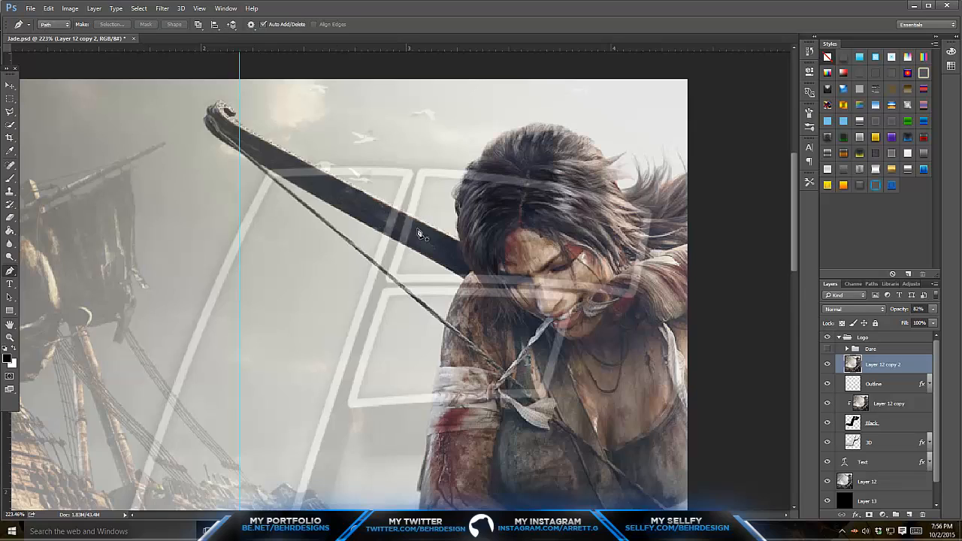
pyautogui.click(470, 352)
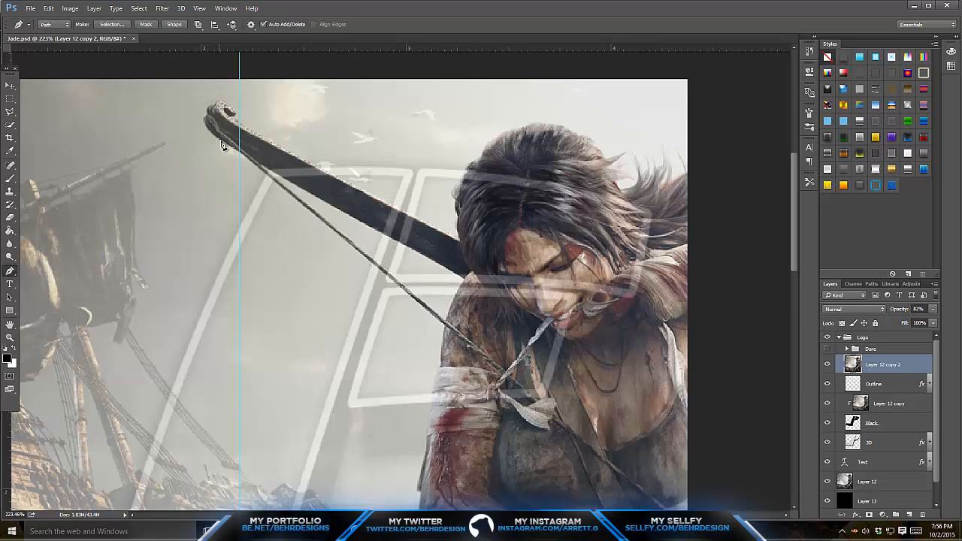
pyautogui.click(241, 156)
pyautogui.click(462, 243)
pyautogui.click(451, 209)
pyautogui.click(509, 133)
pyautogui.click(516, 128)
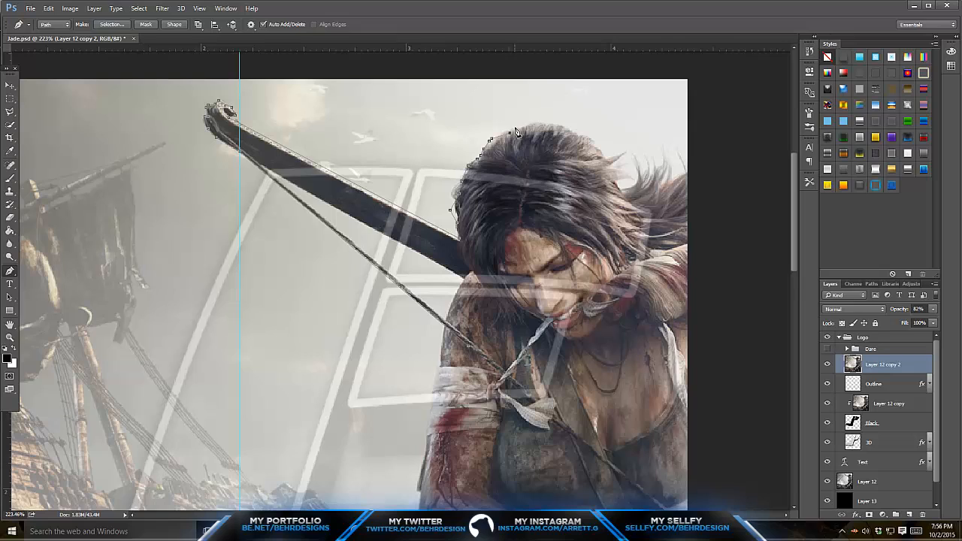
# - Continue the pen path over the crown of the woman's head
pyautogui.click(525, 126)
pyautogui.click(530, 124)
pyautogui.click(535, 123)
pyautogui.click(548, 124)
pyautogui.click(557, 126)
pyautogui.moveTo(565, 130); pyautogui.dragTo(571, 134)
pyautogui.click(580, 136)
pyautogui.click(586, 138)
pyautogui.click(593, 141)
# - Trace the pen path around the loose hair strands at the back of the head
pyautogui.click(623, 156)
pyautogui.click(626, 154)
pyautogui.click(608, 166)
pyautogui.click(615, 169)
pyautogui.click(622, 169)
pyautogui.click(629, 176)
pyautogui.click(632, 178)
pyautogui.click(623, 180)
pyautogui.click(621, 185)
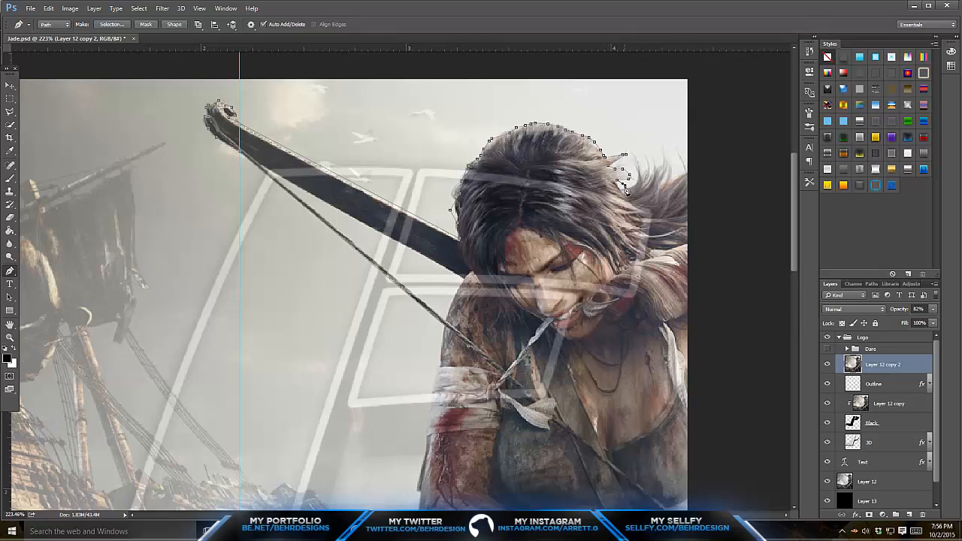
pyautogui.rightClick(624, 187)
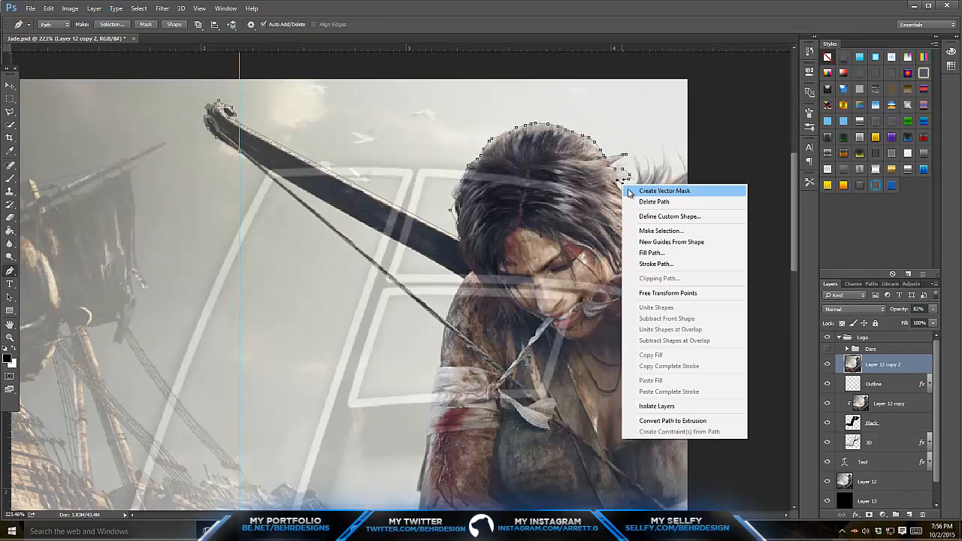
pyautogui.press('Escape')
pyautogui.rightClick(622, 186)
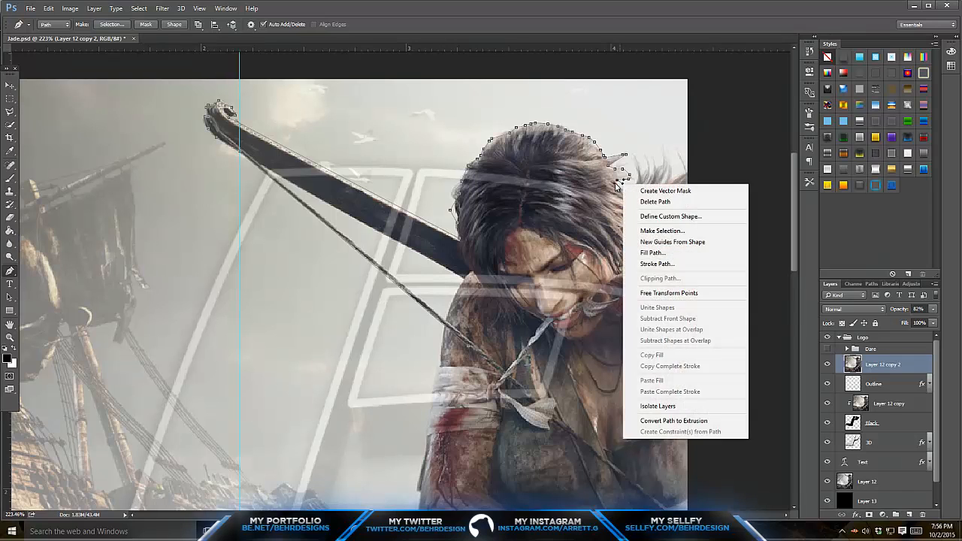
pyautogui.press('Escape')
pyautogui.rightClick(622, 187)
pyautogui.press('Escape')
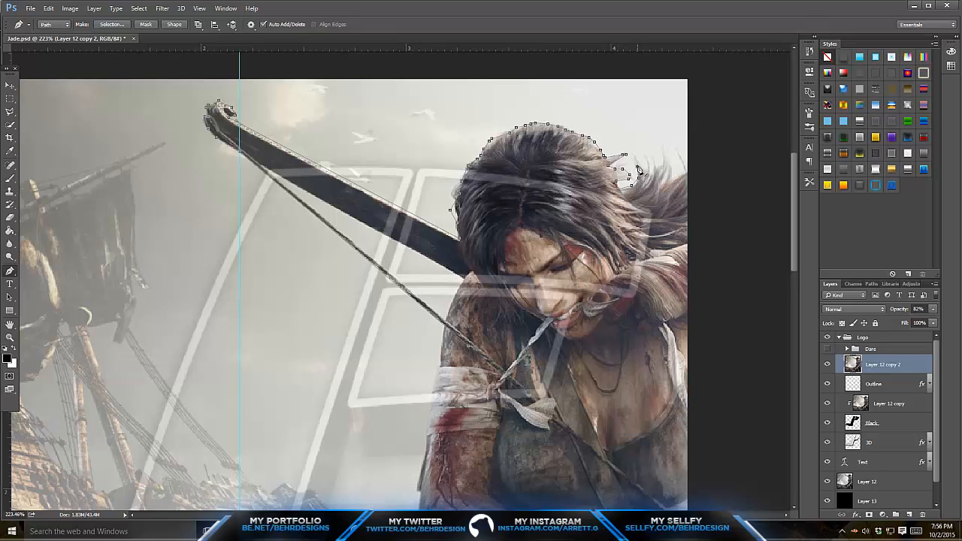
# - Extend the pen path around the wind-blown hair tips as far as the image's right edge
pyautogui.click(638, 161)
pyautogui.click(661, 167)
pyautogui.click(664, 154)
pyautogui.click(661, 178)
pyautogui.click(660, 183)
pyautogui.click(674, 178)
pyautogui.click(678, 176)
pyautogui.click(685, 173)
# - Run the pen path down outside the image's right edge, around the gap between the legs and the hooked tool's tip
pyautogui.scroll(-5, 704, 370)
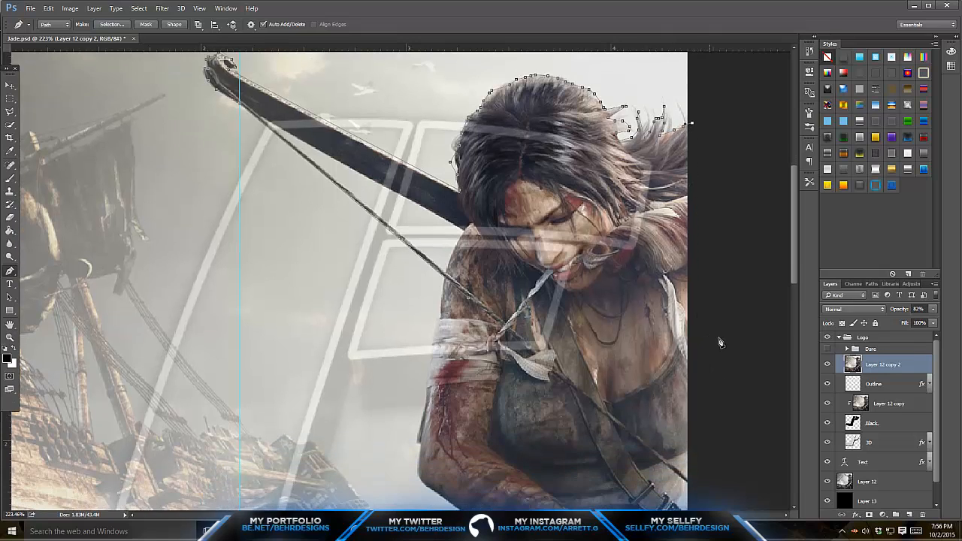
pyautogui.scroll(-10, 720, 243)
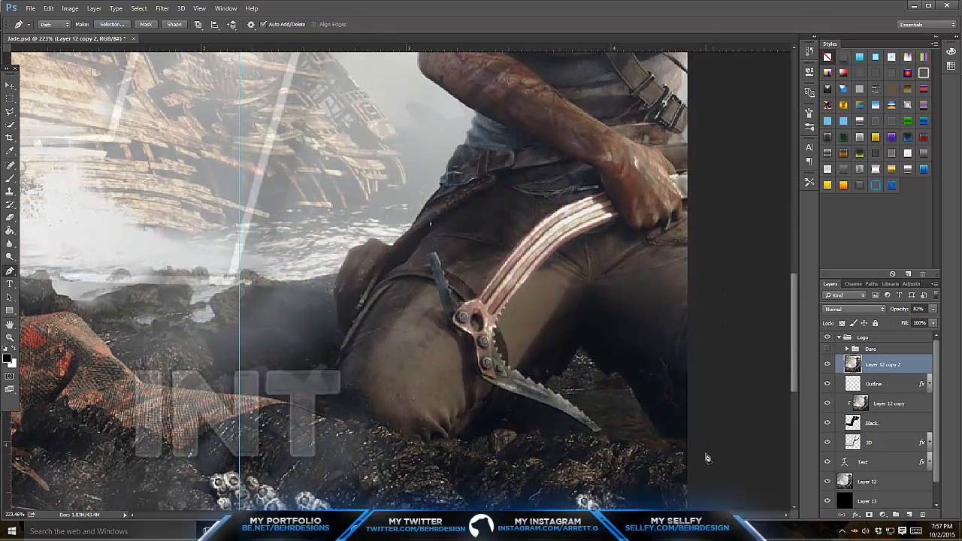
pyautogui.click(700, 444)
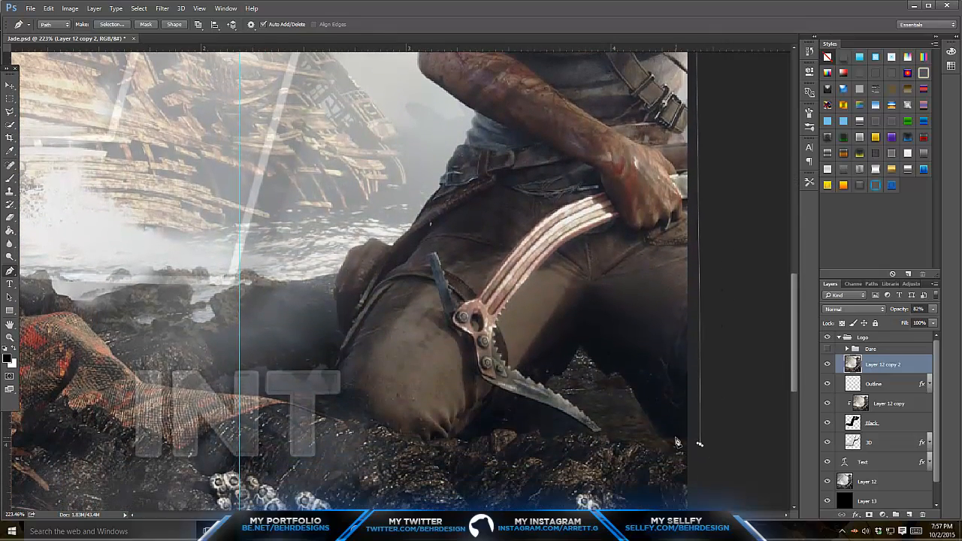
pyautogui.moveTo(675, 437); pyautogui.dragTo(667, 435)
pyautogui.moveTo(655, 425); pyautogui.dragTo(637, 385)
pyautogui.moveTo(621, 371); pyautogui.dragTo(578, 352)
pyautogui.moveTo(569, 356); pyautogui.dragTo(542, 384)
pyautogui.moveTo(574, 423); pyautogui.dragTo(539, 397)
pyautogui.moveTo(519, 391); pyautogui.dragTo(492, 393)
# - Trace the pen path beneath the woman's front knee and up its outer side
pyautogui.moveTo(457, 436); pyautogui.dragTo(452, 440)
pyautogui.moveTo(432, 441); pyautogui.dragTo(393, 435)
pyautogui.moveTo(380, 427); pyautogui.dragTo(371, 422)
pyautogui.moveTo(354, 418); pyautogui.dragTo(329, 406)
pyautogui.moveTo(327, 390); pyautogui.dragTo(335, 347)
# - Undo the last anchor point and trace the path around the pouch behind the thigh instead
pyautogui.scroll(2, 370, 281)
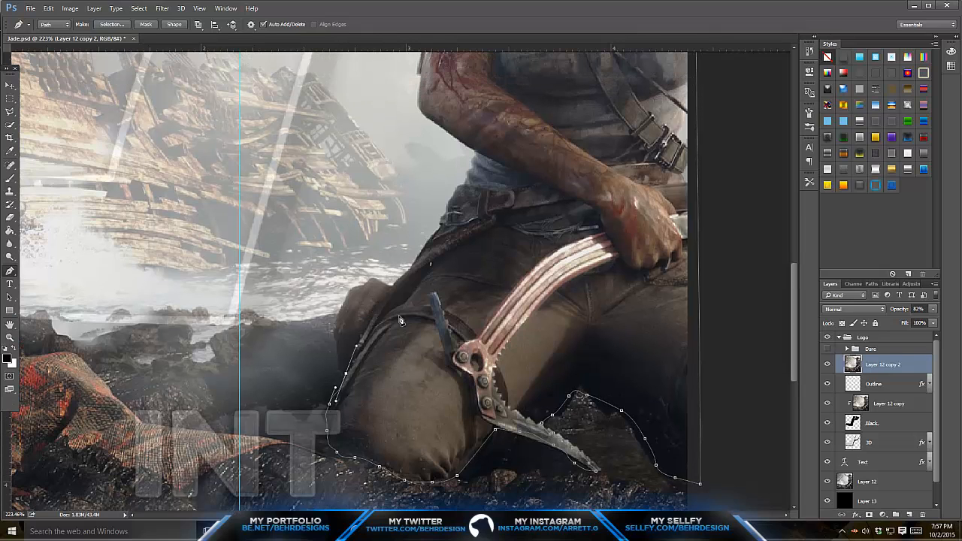
pyautogui.hotkey('ctrl', 'z')
pyautogui.click(343, 376)
pyautogui.click(342, 371)
pyautogui.moveTo(339, 358); pyautogui.dragTo(338, 344)
pyautogui.moveTo(338, 336)
pyautogui.mouseDown()
pyautogui.moveTo(346, 293)
pyautogui.moveTo(381, 284)
pyautogui.mouseUp()
pyautogui.click(396, 291)
# - Extend the pen path over the top of the pouch and up along the hip strap to the woman's waist
pyautogui.scroll(3, 408, 290)
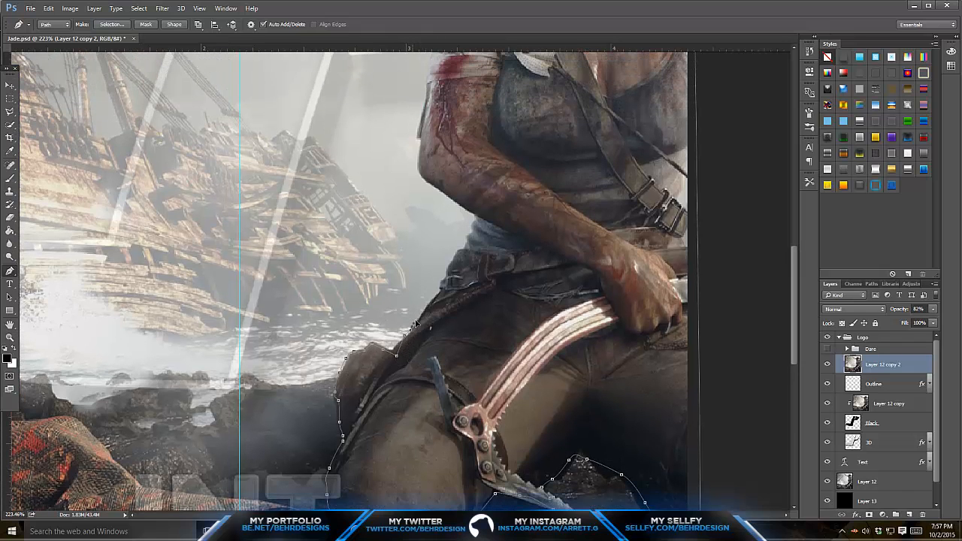
pyautogui.scroll(3, 450, 303)
pyautogui.scroll(3, 455, 301)
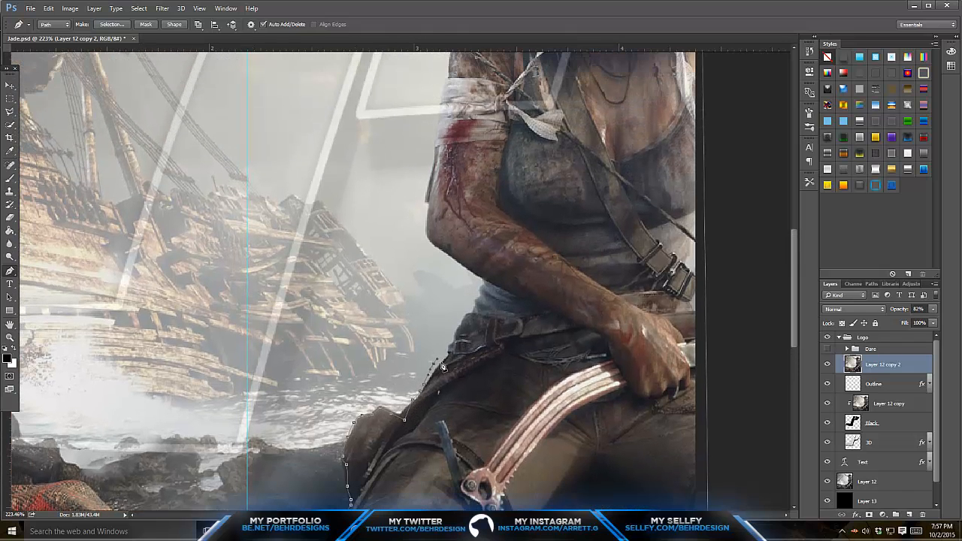
pyautogui.rightClick(432, 368)
pyautogui.click(482, 97)
# - Trace the pen path along the forearm, around the elbow and up the bandaged upper arm to the bowstring
pyautogui.scroll(3, 453, 355)
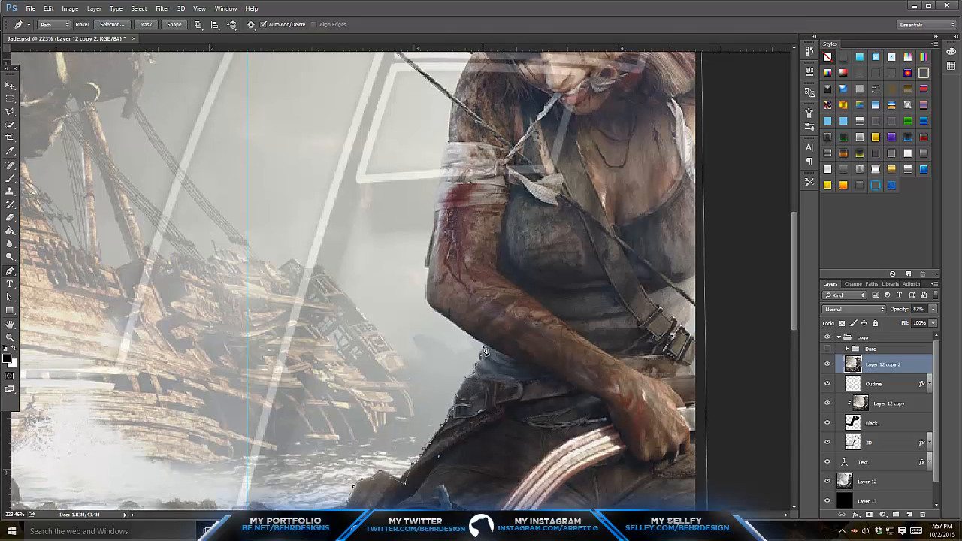
pyautogui.scroll(2, 485, 351)
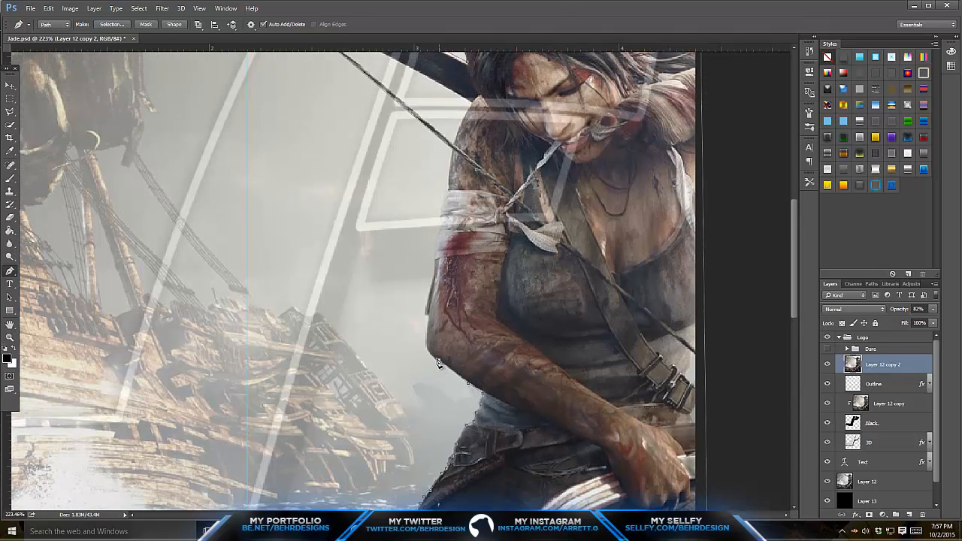
pyautogui.scroll(2, 431, 353)
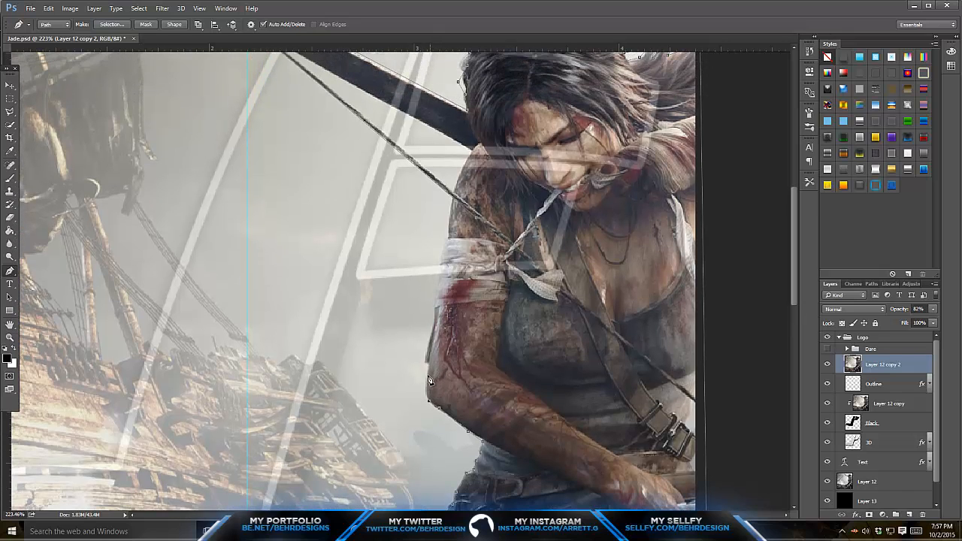
pyautogui.scroll(2, 438, 333)
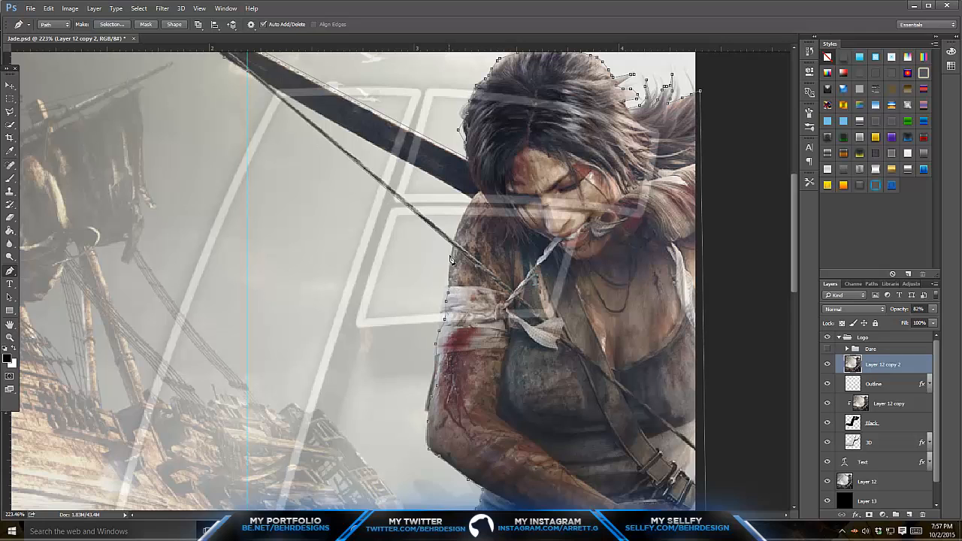
# - Convert the outline path of the woman and bow into a selection and copy it onto a new layer
pyautogui.rightClick(410, 255)
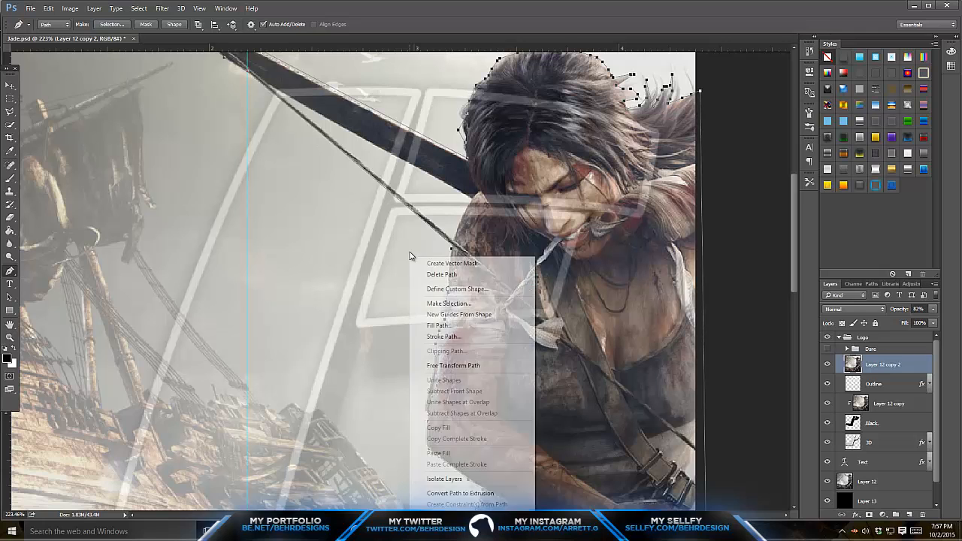
pyautogui.click(466, 303)
pyautogui.click(534, 156)
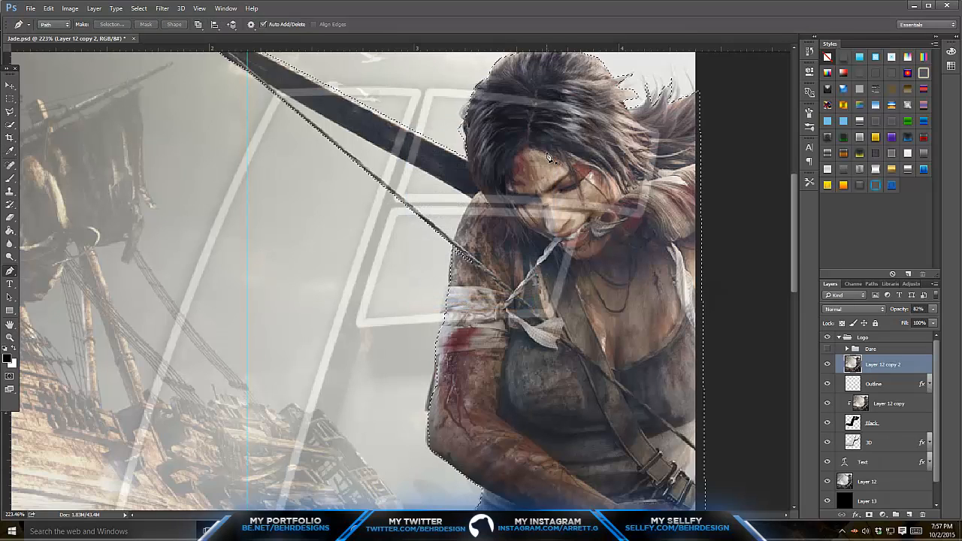
pyautogui.hotkey('ctrl', 'j')
# - Hide Layer 12 copy 2 and set the opacity of the woman's cutout layer to 100%
pyautogui.click(827, 383)
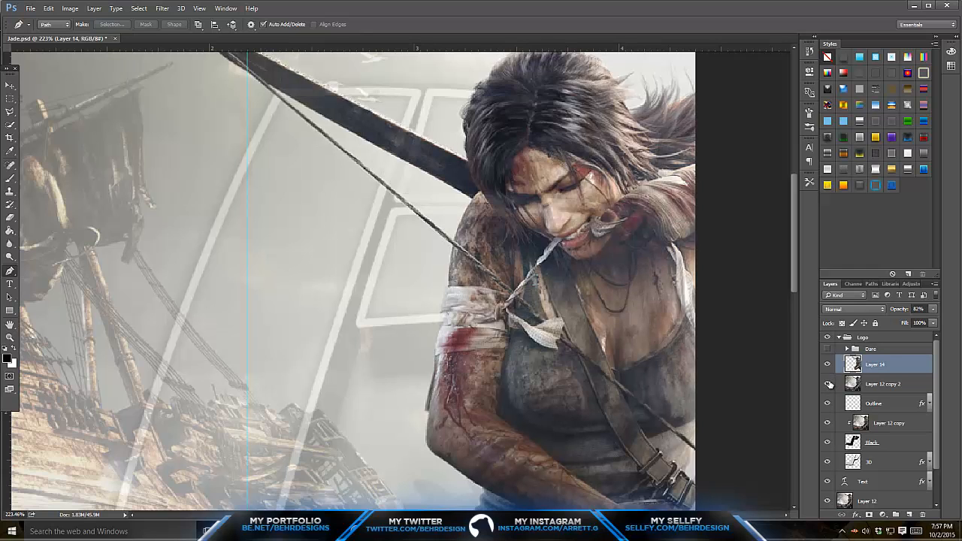
pyautogui.click(931, 309)
pyautogui.moveTo(933, 321); pyautogui.dragTo(958, 324)
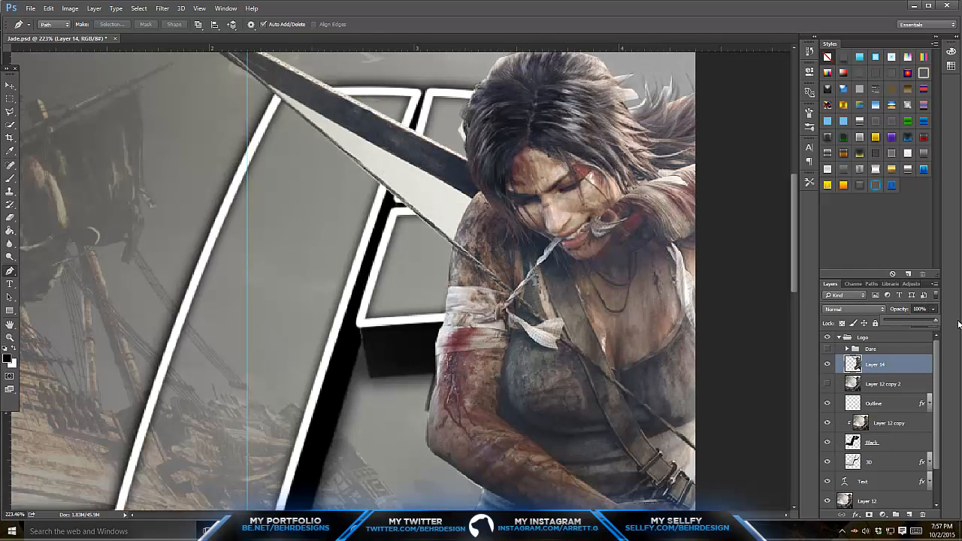
# - Trace the gap between the bow and its string, make it a selection and delete the background inside it
pyautogui.scroll(3, 601, 203)
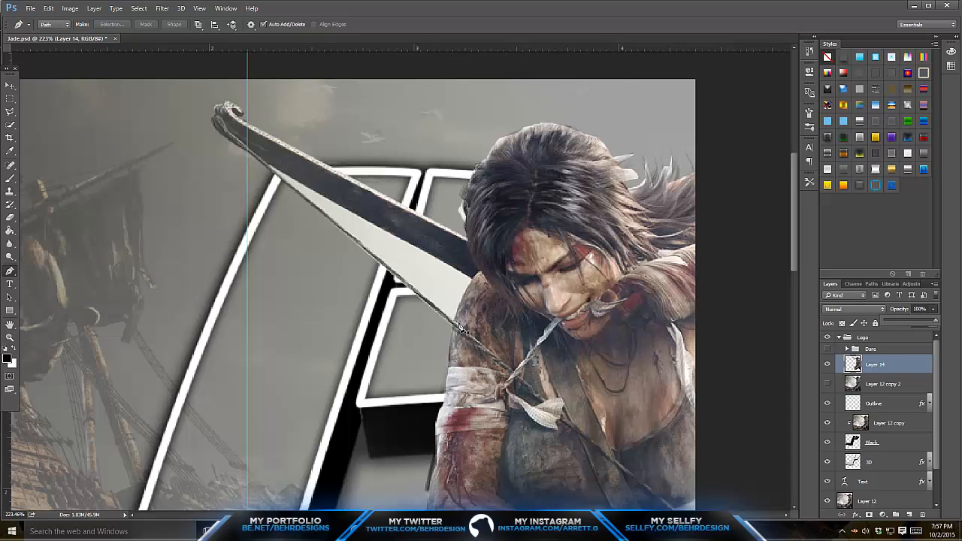
pyautogui.click(455, 277)
pyautogui.click(263, 162)
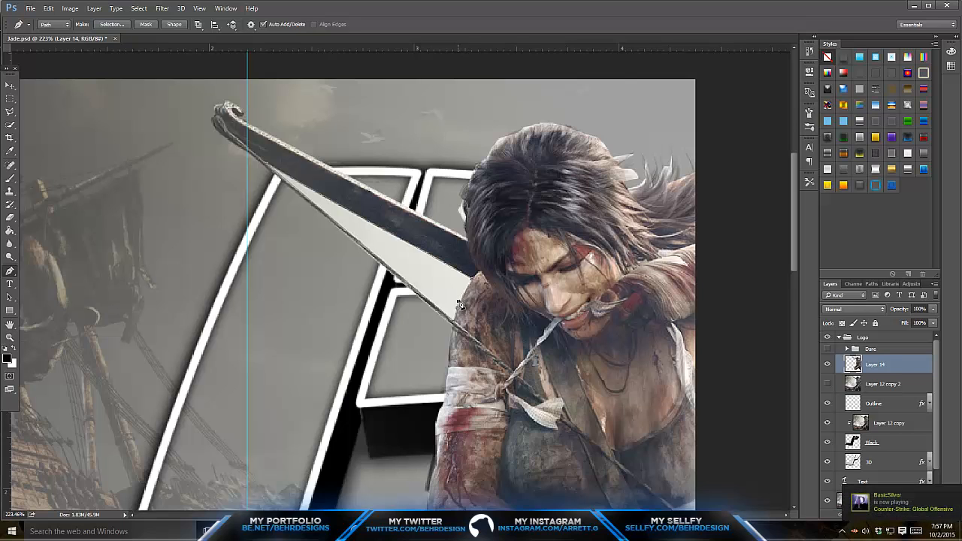
pyautogui.rightClick(439, 275)
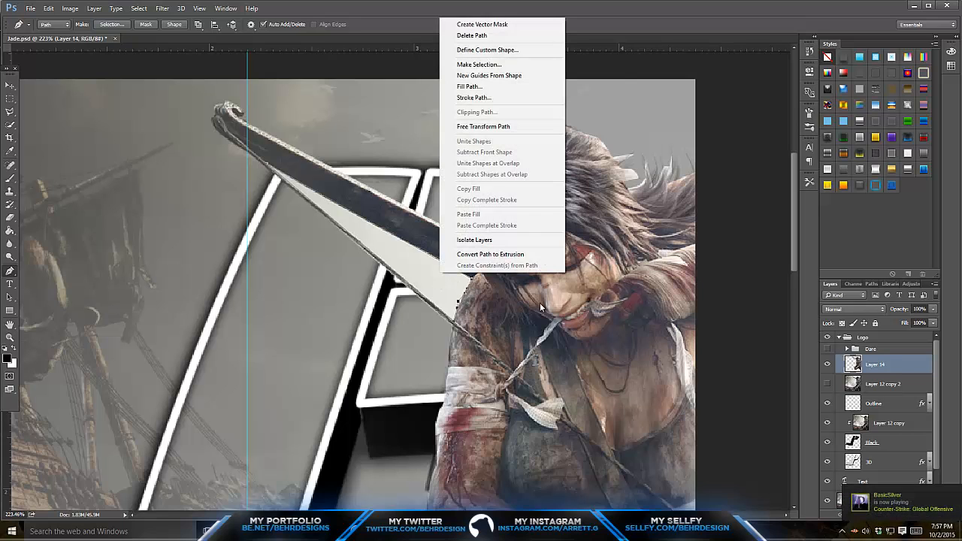
pyautogui.click(496, 53)
pyautogui.click(575, 181)
pyautogui.rightClick(453, 250)
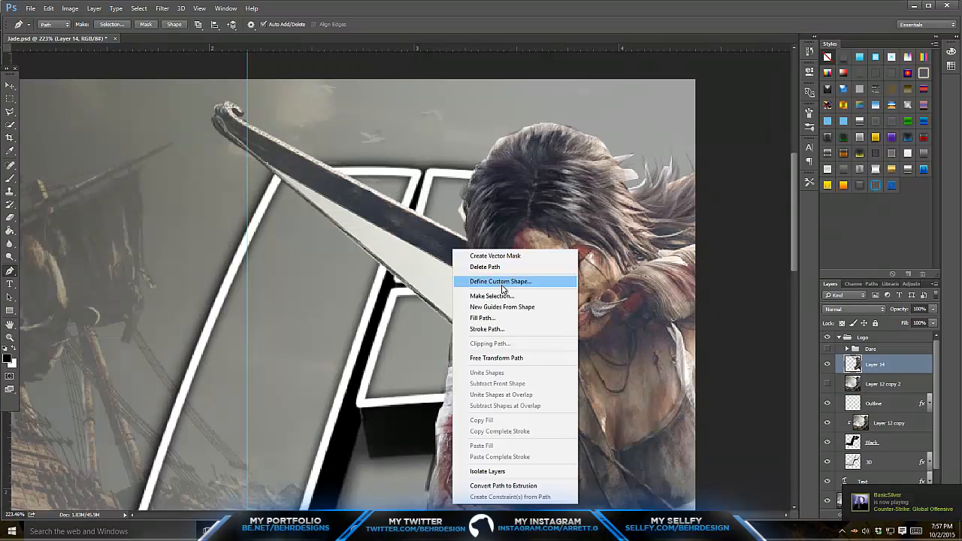
pyautogui.click(498, 296)
pyautogui.click(532, 158)
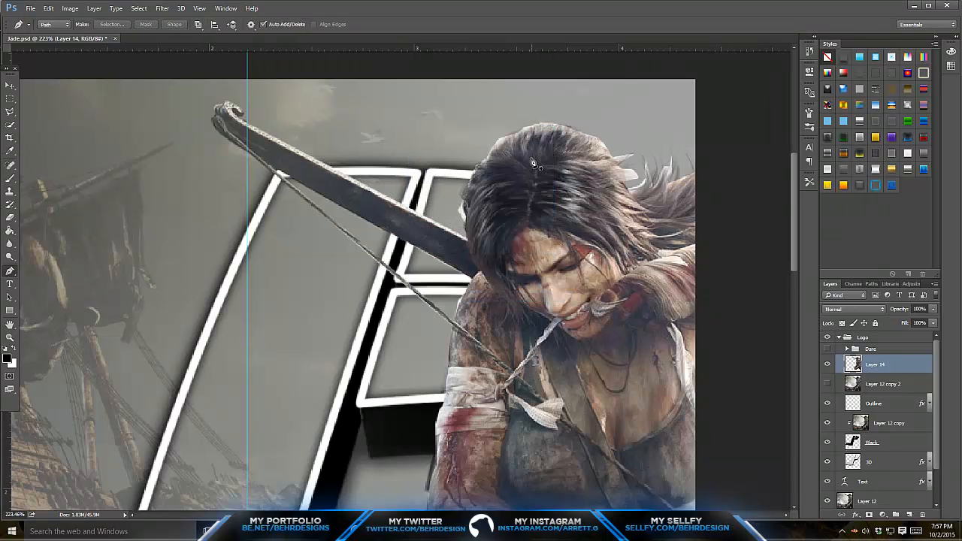
# - Duplicate the woman's cutout layer and apply a Lens Blur with radius 6 to the copy
pyautogui.press('z')
pyautogui.moveTo(485, 243); pyautogui.dragTo(421, 257)
pyautogui.moveTo(373, 225); pyautogui.dragTo(409, 245)
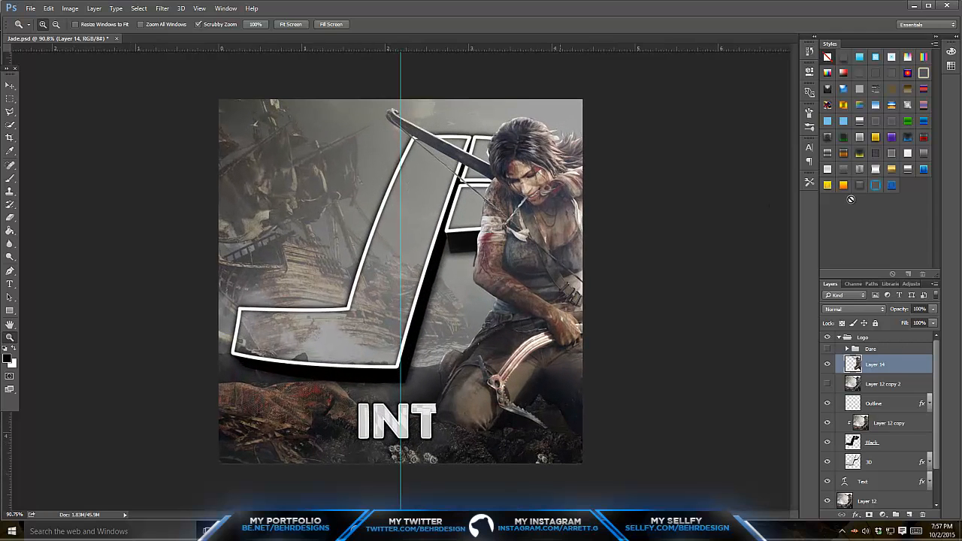
pyautogui.hotkey('ctrl', 'j')
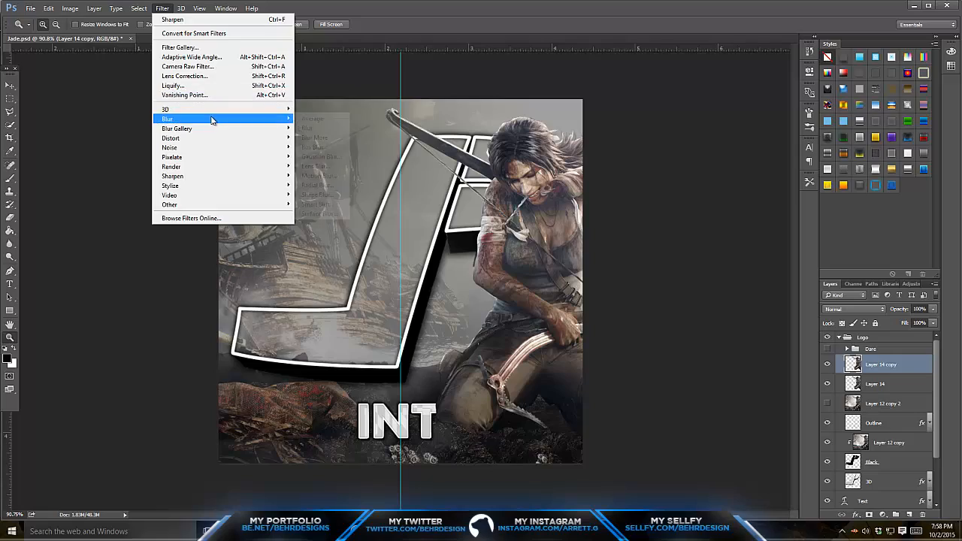
pyautogui.click(323, 166)
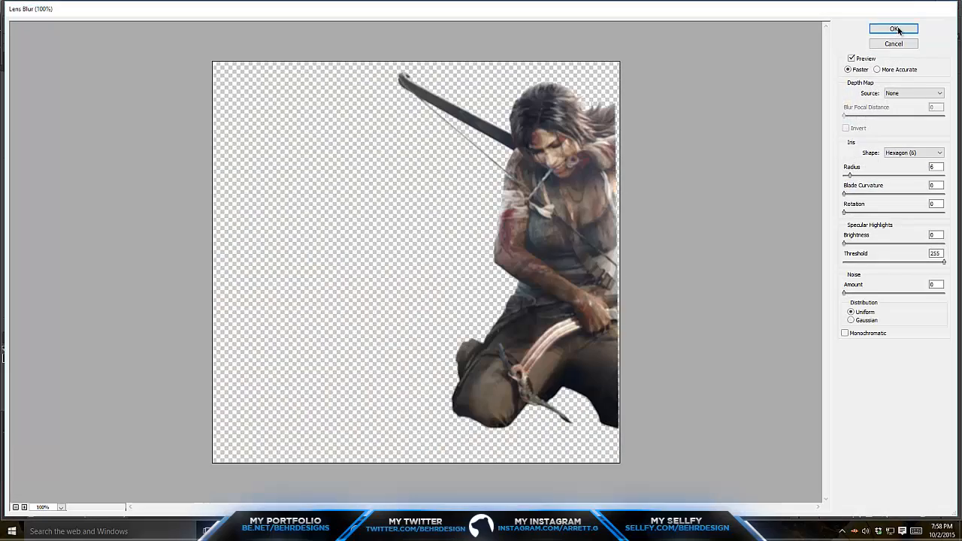
pyautogui.click(894, 29)
# - Erase the blurred copy over the woman's body with a soft 114 px eraser at 0% hardness
pyautogui.click(11, 218)
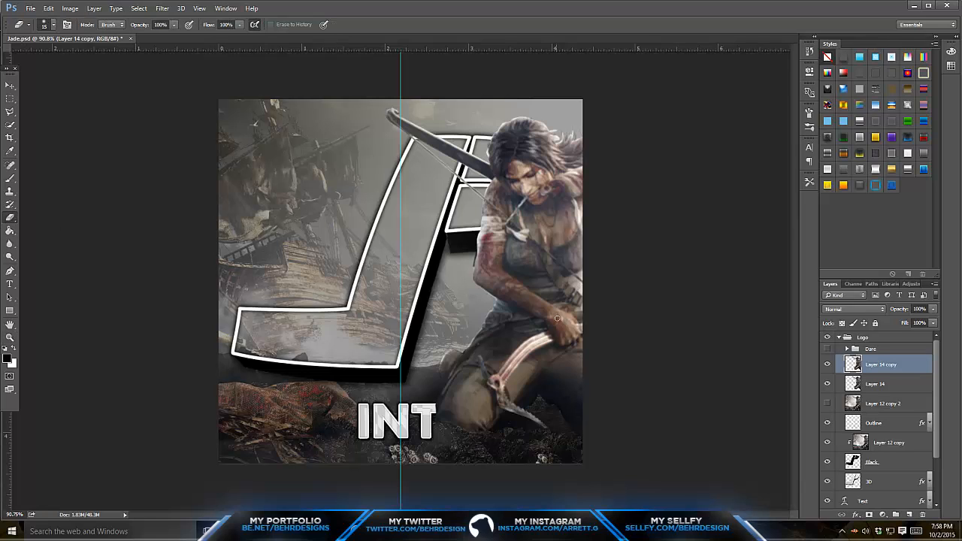
pyautogui.click(54, 27)
pyautogui.click(93, 54)
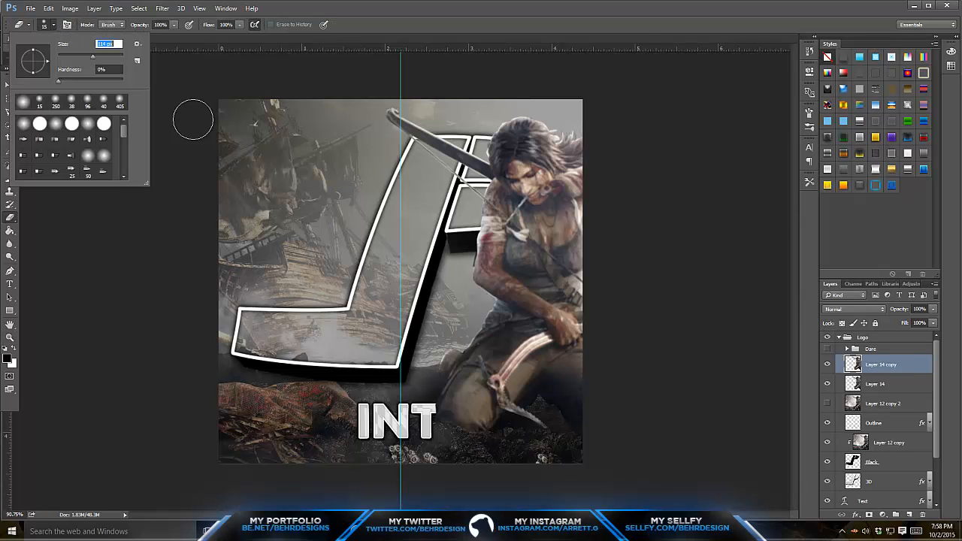
pyautogui.click(486, 329)
pyautogui.moveTo(474, 335)
pyautogui.mouseDown()
pyautogui.moveTo(479, 309)
pyautogui.moveTo(465, 363)
pyautogui.moveTo(488, 376)
pyautogui.moveTo(494, 277)
pyautogui.moveTo(482, 235)
pyautogui.moveTo(491, 207)
pyautogui.moveTo(453, 145)
pyautogui.moveTo(391, 111)
pyautogui.moveTo(533, 116)
pyautogui.moveTo(562, 146)
pyautogui.moveTo(526, 160)
pyautogui.moveTo(542, 178)
pyautogui.moveTo(558, 175)
pyautogui.moveTo(541, 178)
pyautogui.moveTo(565, 197)
pyautogui.moveTo(517, 243)
pyautogui.moveTo(568, 257)
pyautogui.moveTo(529, 293)
pyautogui.moveTo(548, 302)
pyautogui.moveTo(557, 326)
pyautogui.moveTo(493, 288)
pyautogui.moveTo(502, 362)
pyautogui.moveTo(519, 379)
pyautogui.moveTo(559, 371)
pyautogui.mouseUp()
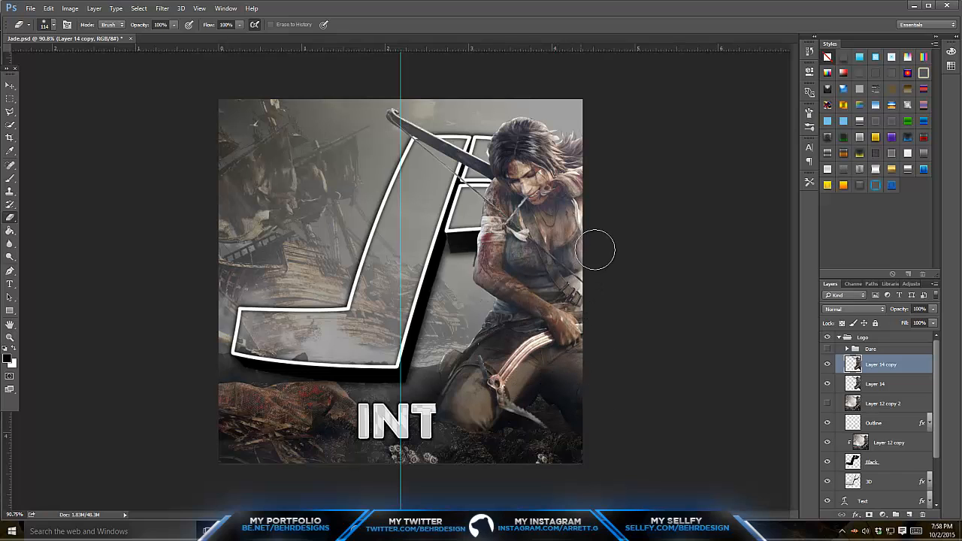
# - Merge Layer 14 and its blurred copy into one layer and duplicate the merged layer
pyautogui.keyDown('shift'); pyautogui.click(899, 385); pyautogui.keyUp('shift')
pyautogui.rightClick(900, 385)
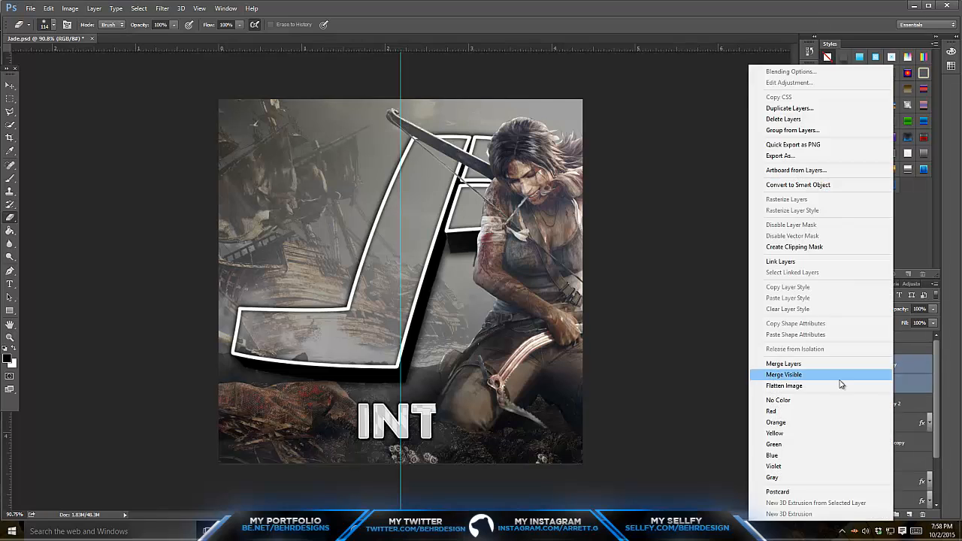
pyautogui.click(833, 364)
pyautogui.hotkey('ctrl', 'j')
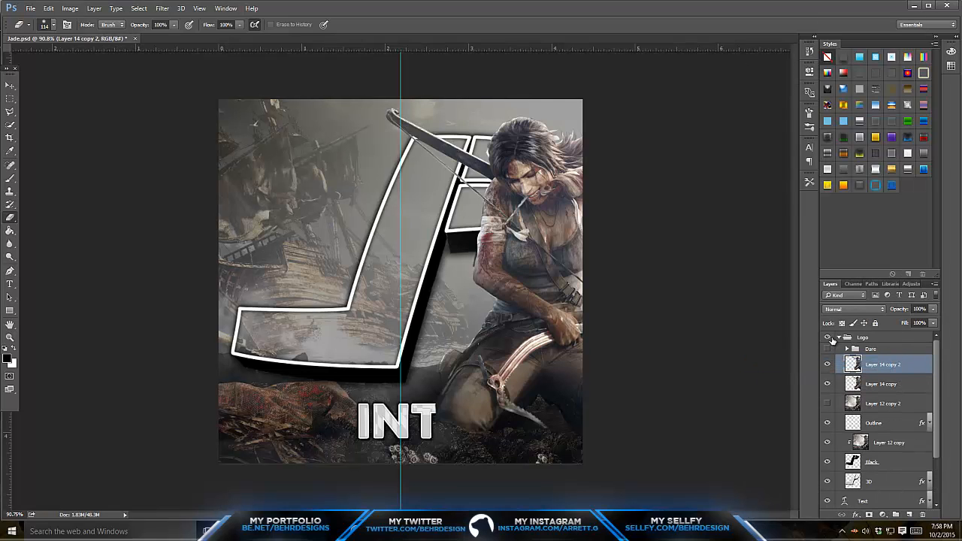
# - Set the eraser to 12 px, undo the trial stroke along the pouch's edge and hide Layer 14 copy
pyautogui.click(10, 338)
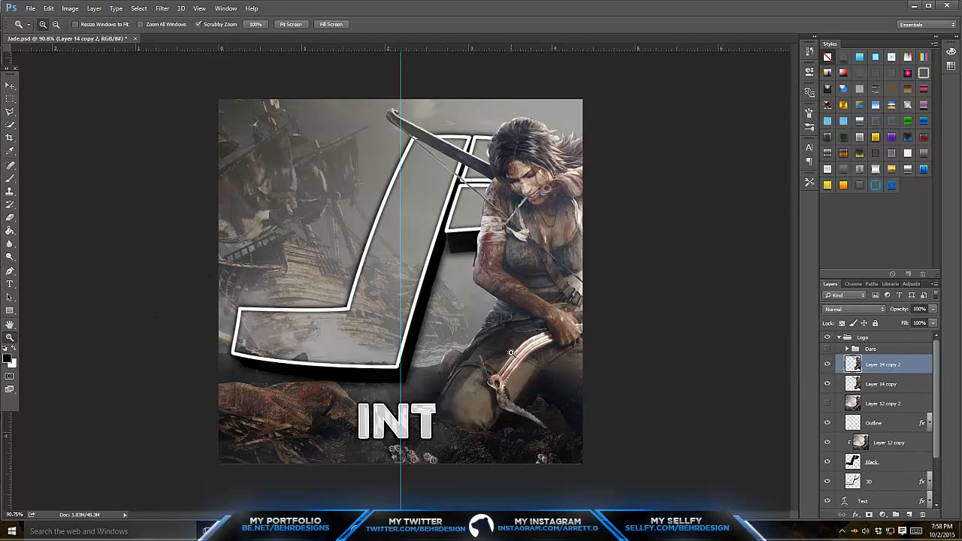
pyautogui.click(457, 358)
pyautogui.click(10, 219)
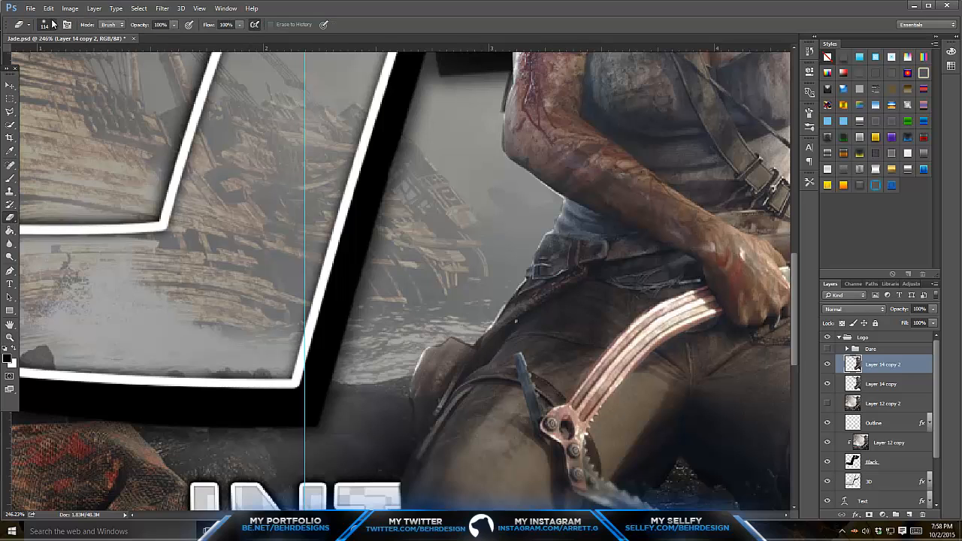
pyautogui.click(54, 24)
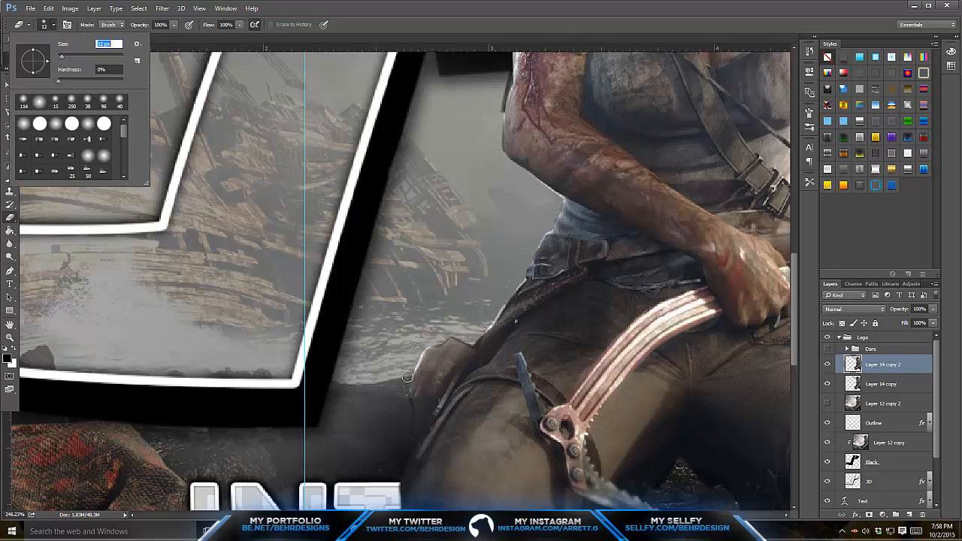
pyautogui.moveTo(407, 376); pyautogui.dragTo(417, 356)
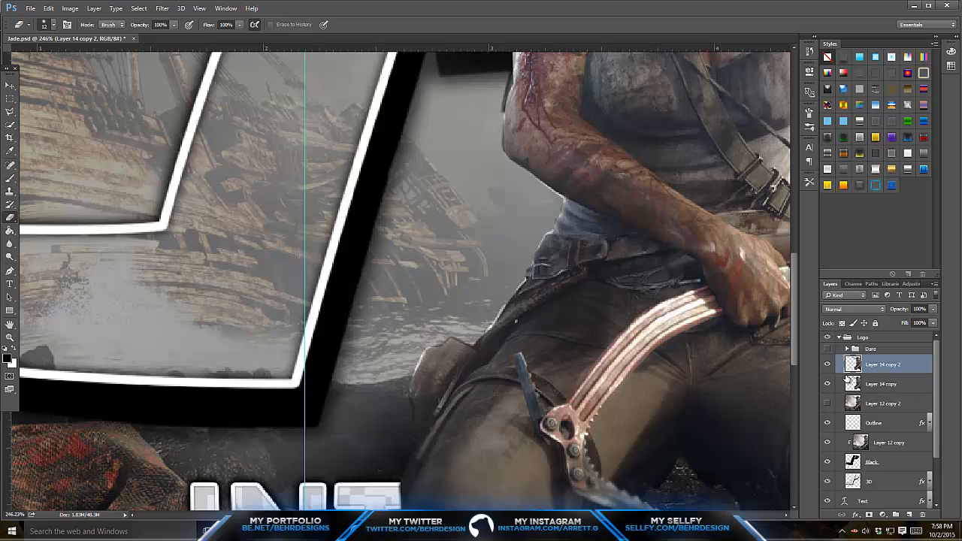
pyautogui.hotkey('ctrl', 'z')
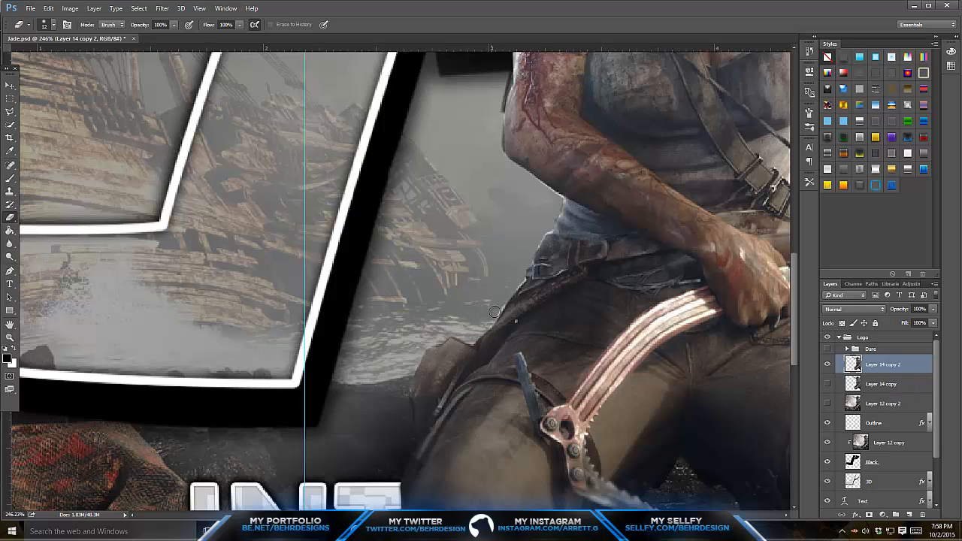
# - Erase the leftover background fringe along the outer edges of the hip, arm, bow and hair on Layer 14 copy 2
pyautogui.scroll(2, 524, 279)
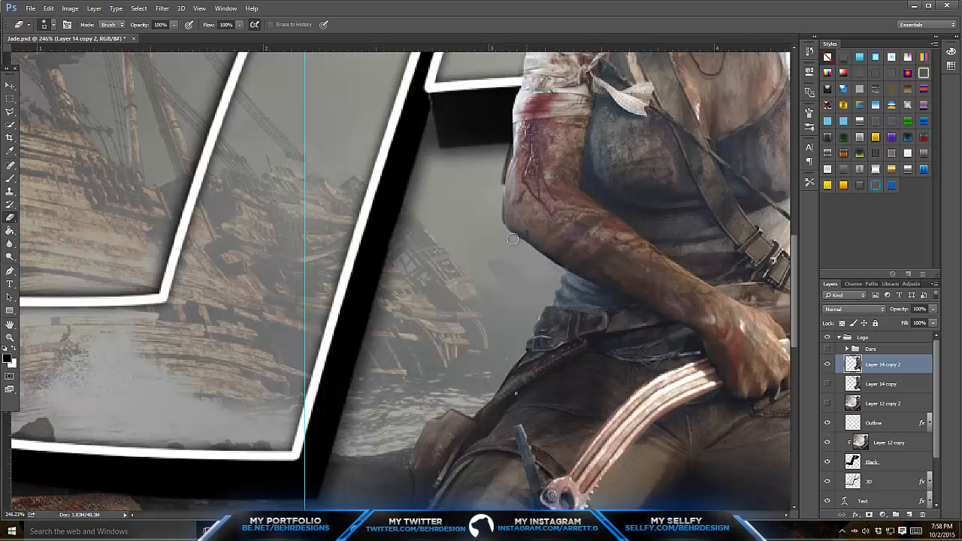
pyautogui.scroll(3, 511, 240)
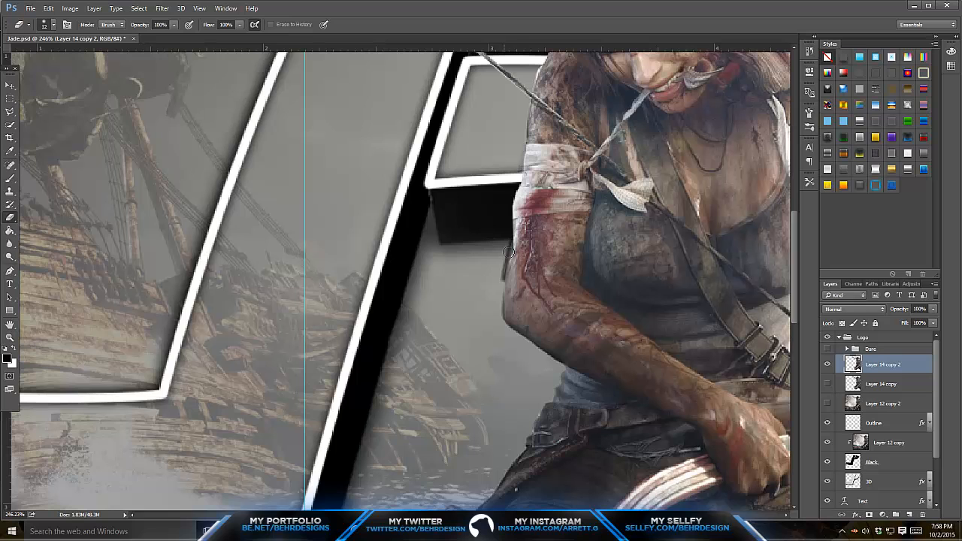
pyautogui.scroll(8, 507, 251)
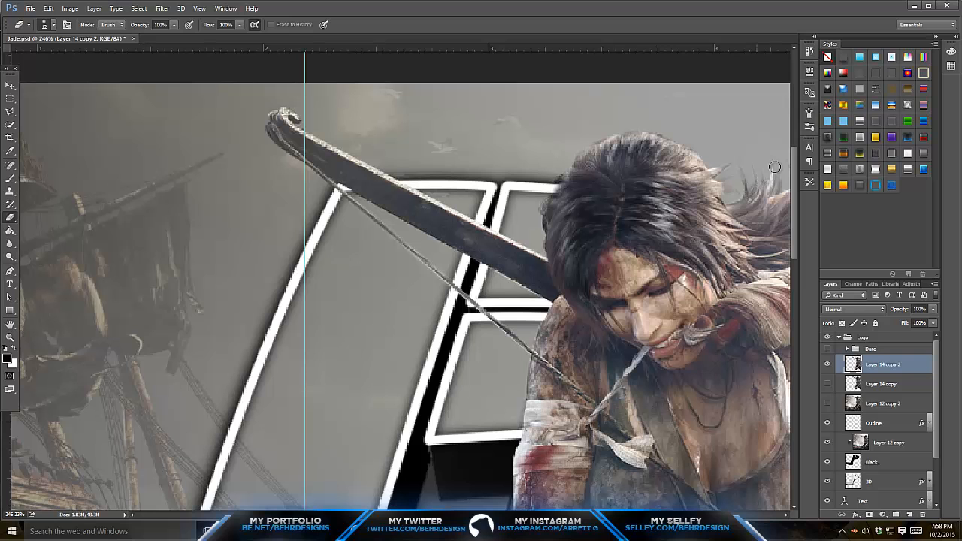
pyautogui.moveTo(537, 515); pyautogui.dragTo(592, 515)
pyautogui.scroll(-7, 614, 301)
pyautogui.scroll(-20, 75, 338)
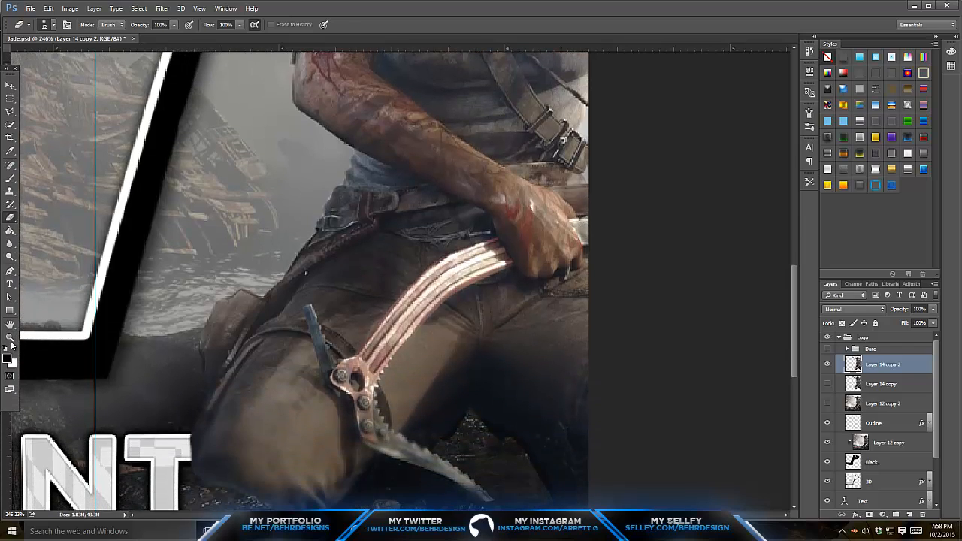
# - Duplicate the cleaned-up cutout layer, Layer 14 copy 2
pyautogui.click(10, 339)
pyautogui.moveTo(501, 293); pyautogui.dragTo(440, 282)
pyautogui.click(371, 240)
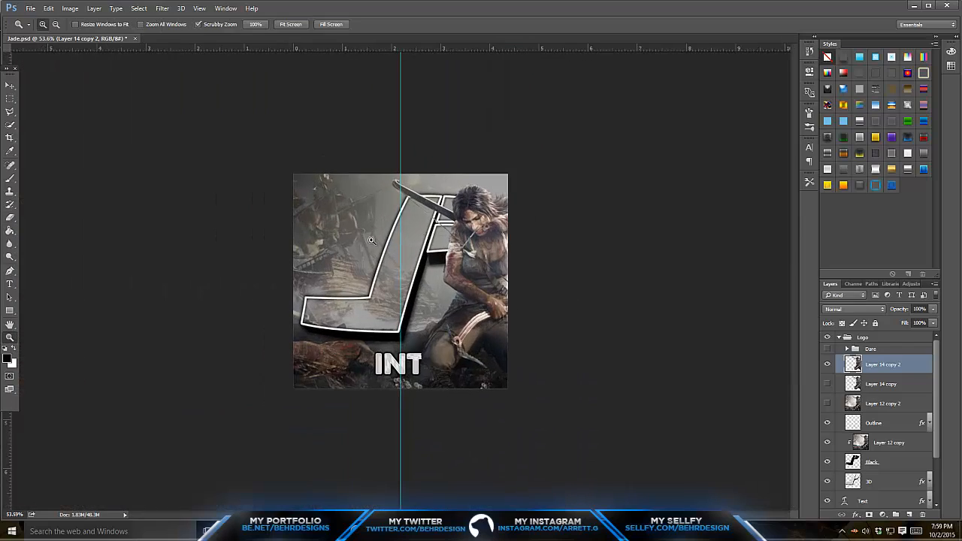
pyautogui.moveTo(371, 241); pyautogui.dragTo(418, 227)
pyautogui.hotkey('ctrl', 'j')
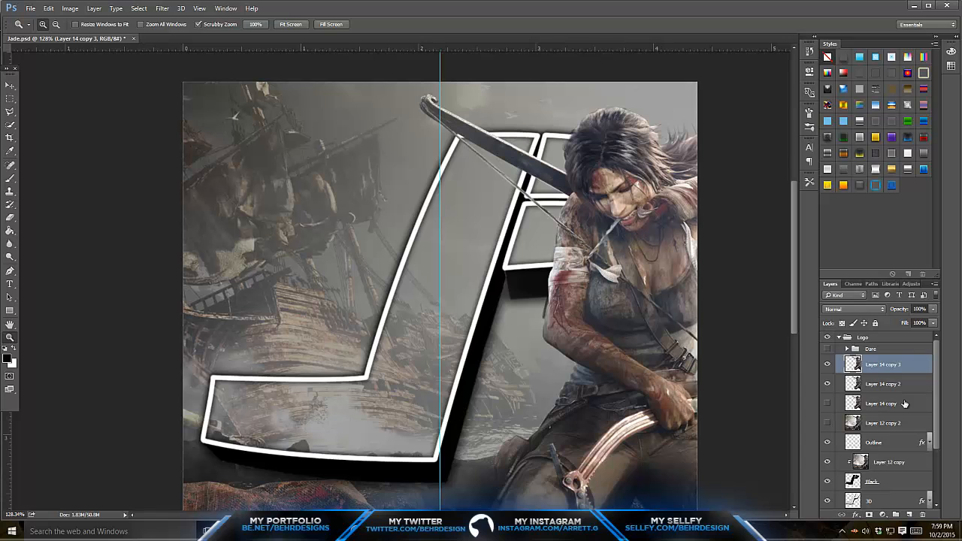
# - Add a new layer directly above Layer 14 copy and set a soft brush to 198 px
pyautogui.rightClick(905, 403)
pyautogui.press('Escape')
pyautogui.click(902, 403)
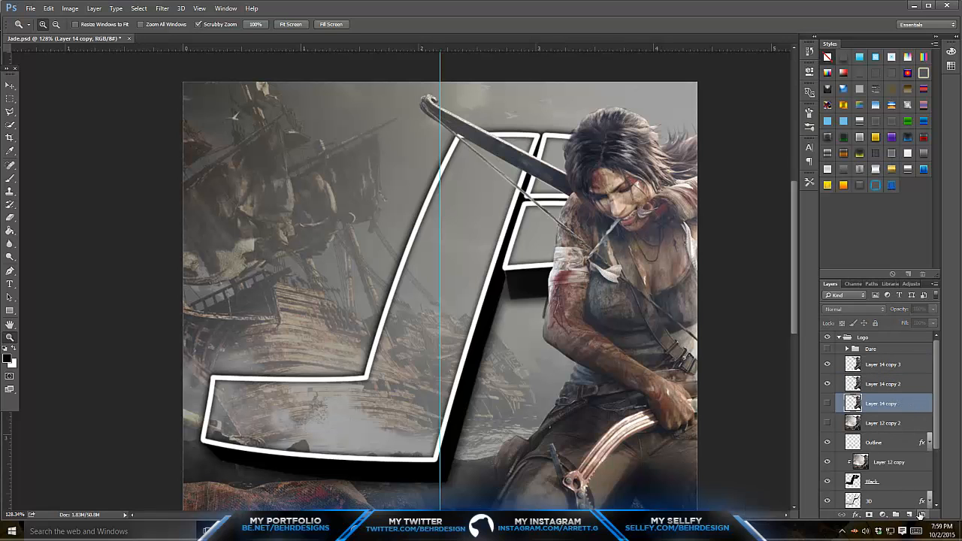
pyautogui.click(908, 514)
pyautogui.click(10, 179)
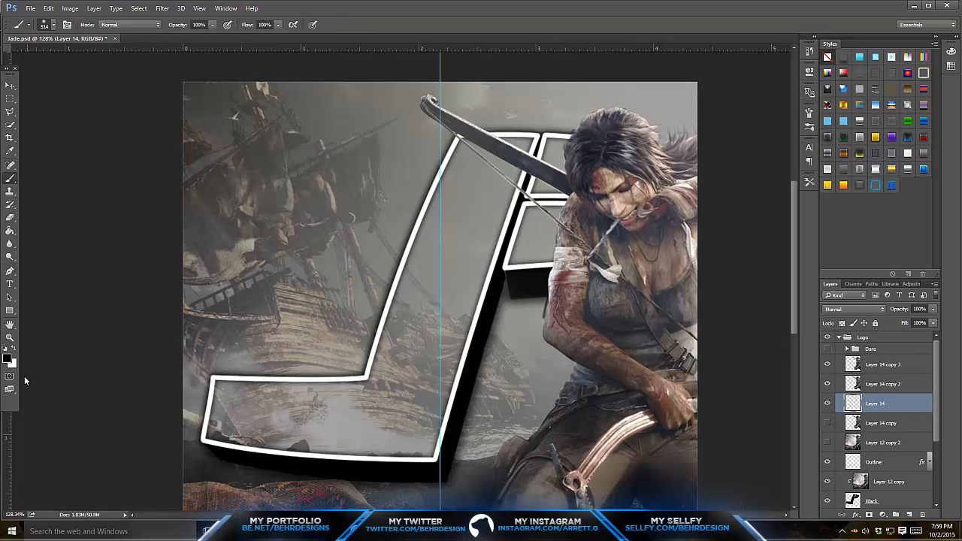
pyautogui.click(54, 26)
pyautogui.moveTo(81, 56); pyautogui.dragTo(94, 57)
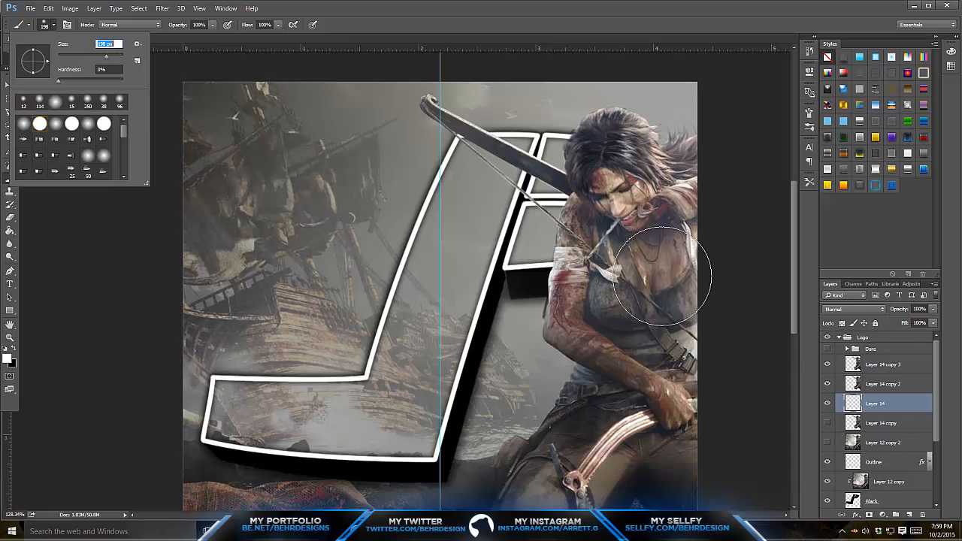
# - Paint a soft white glow behind the character on the new layer and lower its opacity to 23%
pyautogui.click(658, 177)
pyautogui.moveTo(601, 177)
pyautogui.mouseDown()
pyautogui.moveTo(564, 178)
pyautogui.moveTo(593, 208)
pyautogui.moveTo(582, 333)
pyautogui.moveTo(648, 380)
pyautogui.moveTo(574, 446)
pyautogui.moveTo(557, 485)
pyautogui.mouseUp()
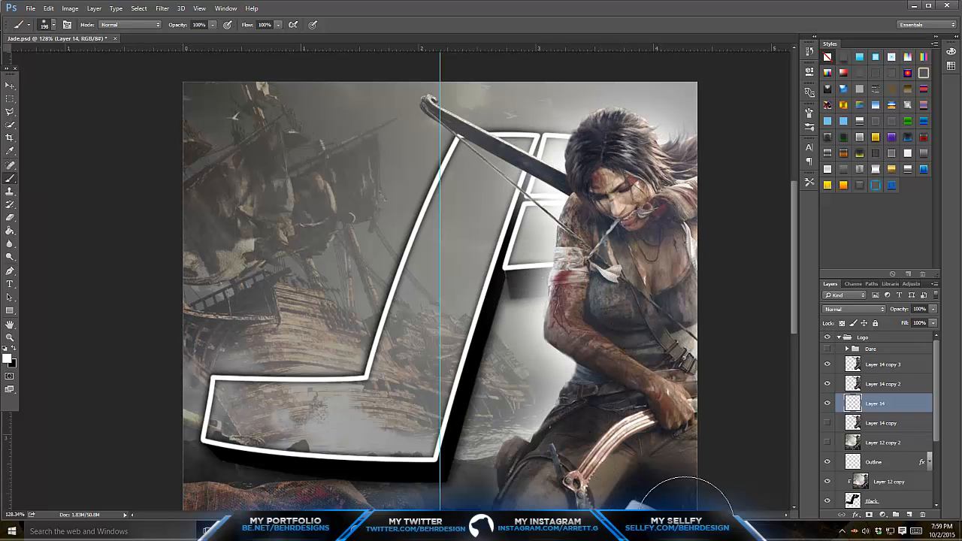
pyautogui.scroll(-2, 761, 317)
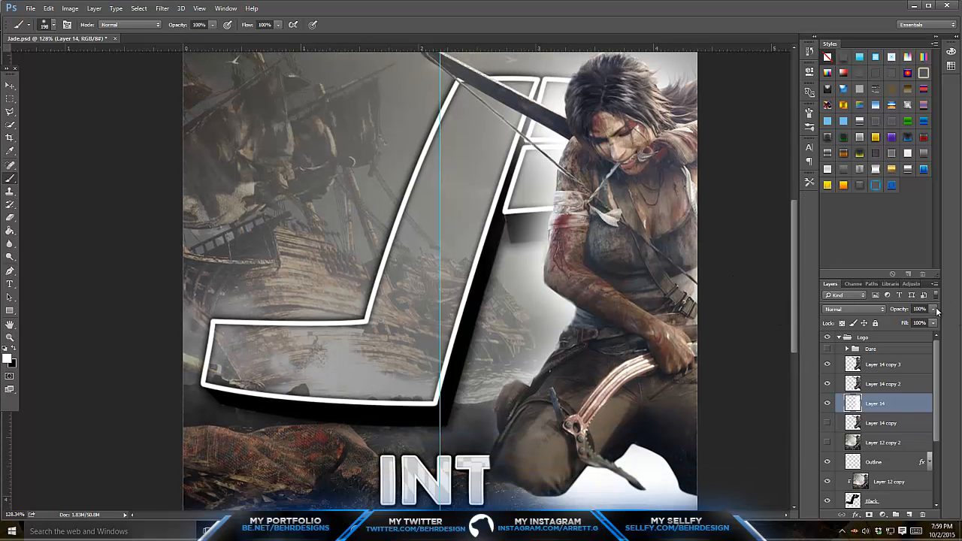
pyautogui.moveTo(934, 310); pyautogui.dragTo(894, 323)
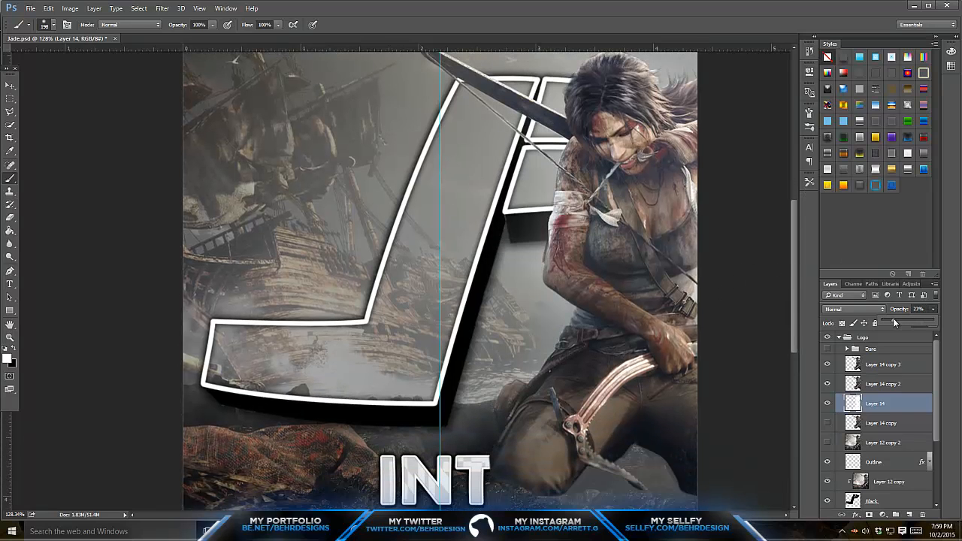
# - Erase the white glow beneath the character's legs on Layer 14 with a 191 px soft eraser
pyautogui.press('e')
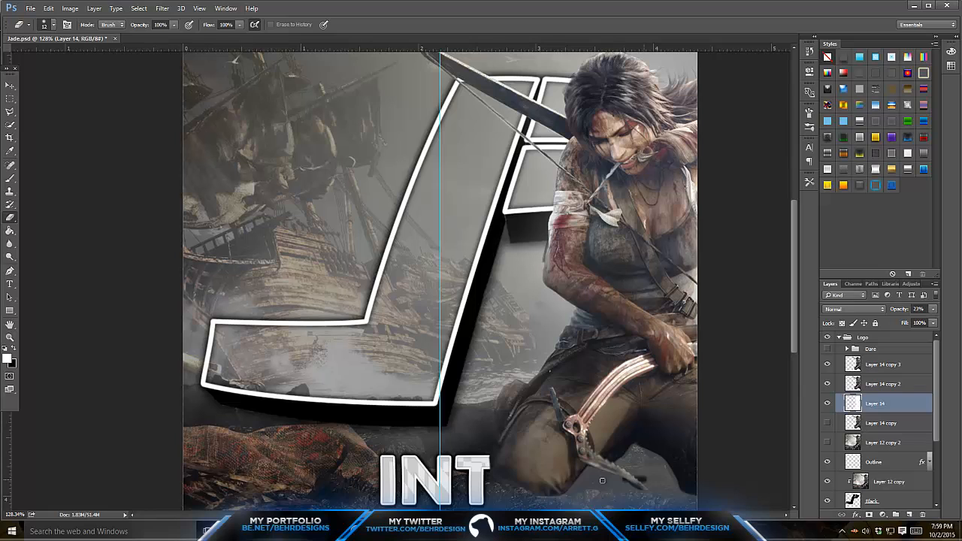
pyautogui.moveTo(601, 480); pyautogui.dragTo(653, 468)
pyautogui.click(52, 25)
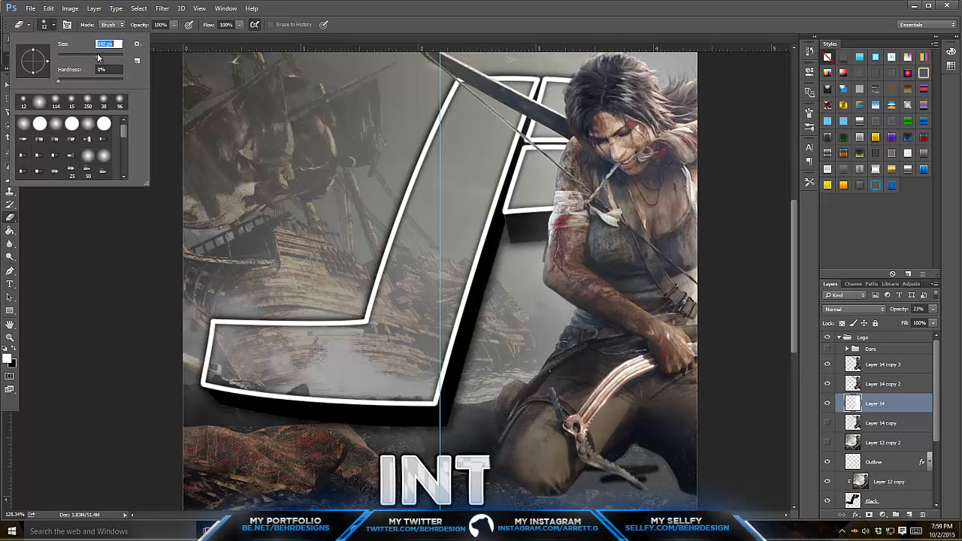
pyautogui.moveTo(98, 56); pyautogui.dragTo(102, 55)
pyautogui.moveTo(622, 446)
pyautogui.mouseDown()
pyautogui.moveTo(632, 510)
pyautogui.moveTo(702, 484)
pyautogui.moveTo(504, 526)
pyautogui.moveTo(701, 491)
pyautogui.moveTo(607, 534)
pyautogui.mouseUp()
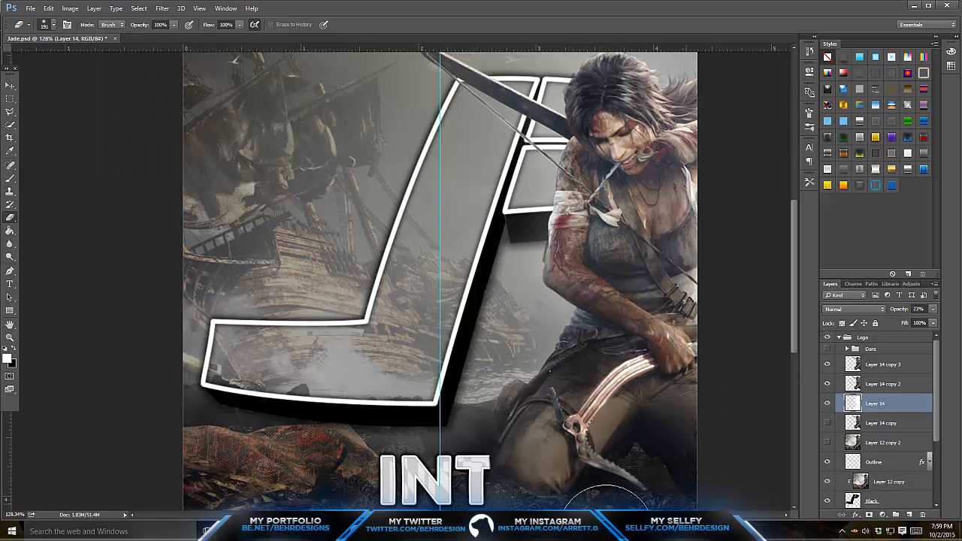
pyautogui.scroll(3, 615, 320)
pyautogui.scroll(-1, 612, 161)
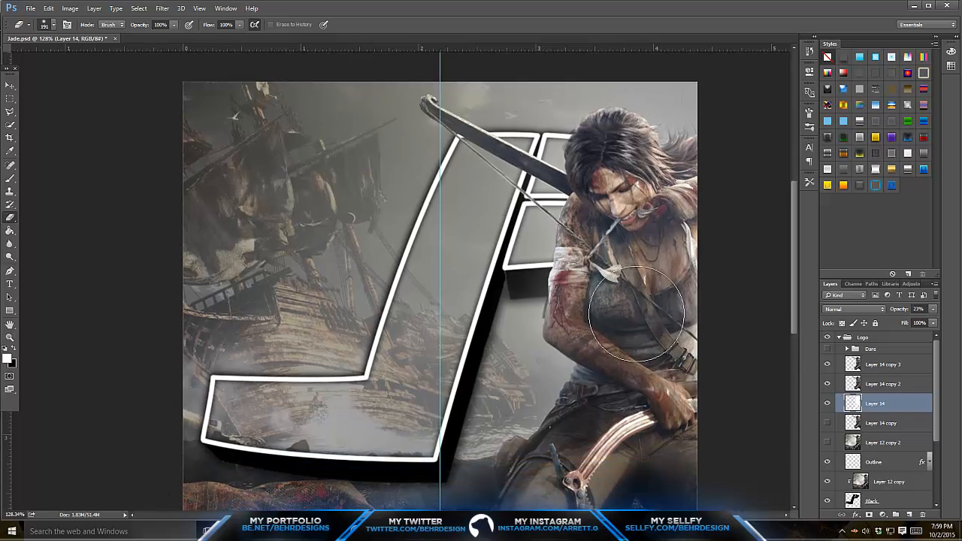
# - Lower the opacity of the background image, Layer 12, to 59%
pyautogui.scroll(-2, 636, 314)
pyautogui.click(10, 337)
pyautogui.moveTo(450, 306); pyautogui.dragTo(481, 303)
pyautogui.scroll(-2, 872, 428)
pyautogui.click(867, 479)
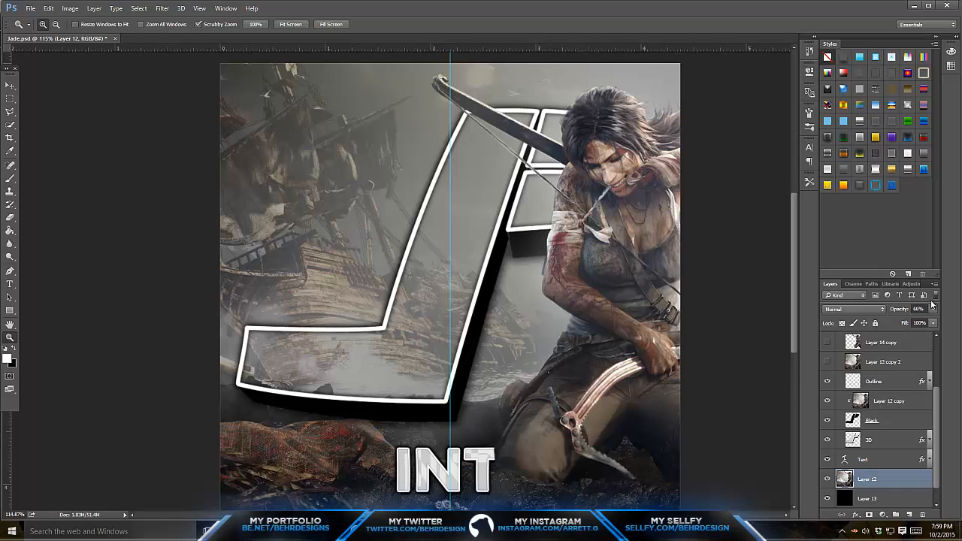
pyautogui.click(932, 309)
pyautogui.moveTo(917, 321)
pyautogui.mouseDown()
pyautogui.moveTo(898, 323)
pyautogui.moveTo(915, 323)
pyautogui.mouseUp()
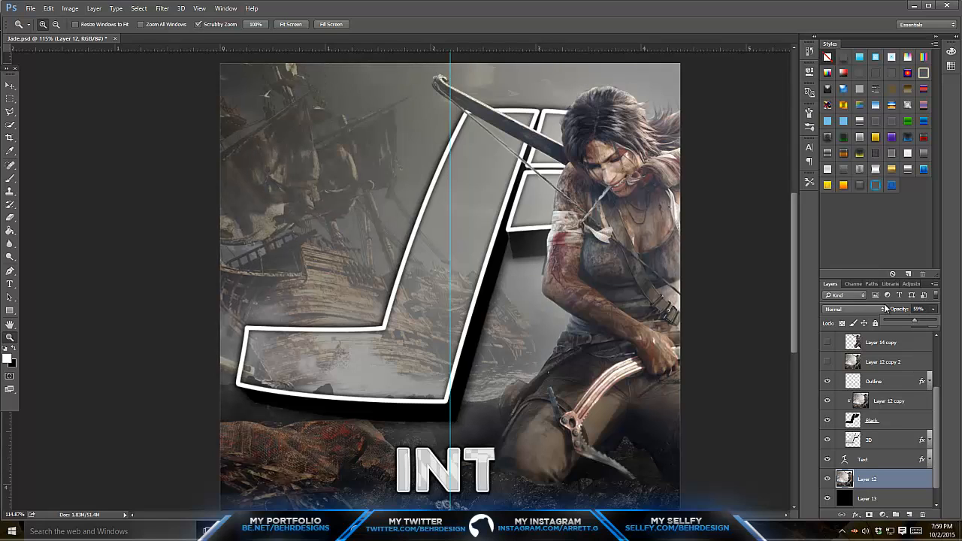
# - Add a new layer and move it above Layer 14 copy 3, just below the Dare group
pyautogui.scroll(-2, 560, 322)
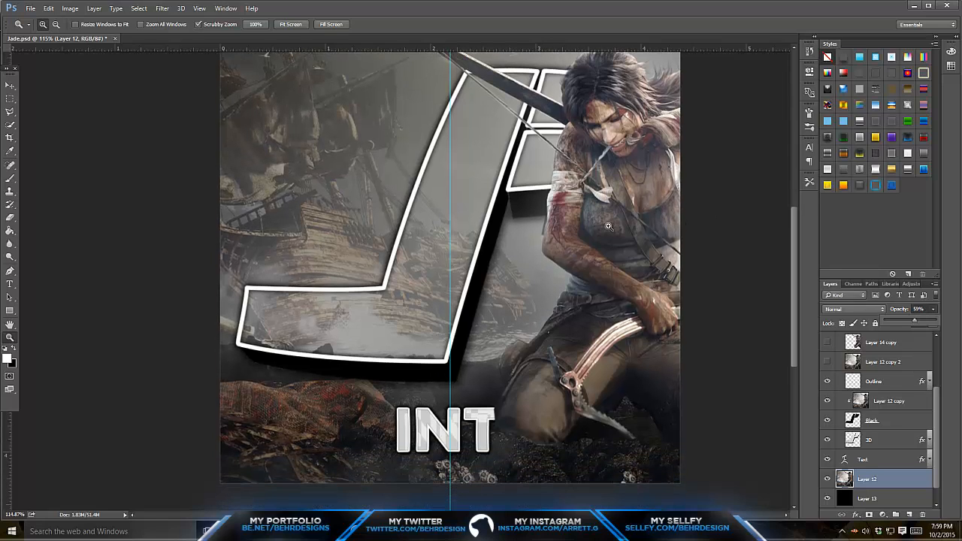
pyautogui.click(909, 517)
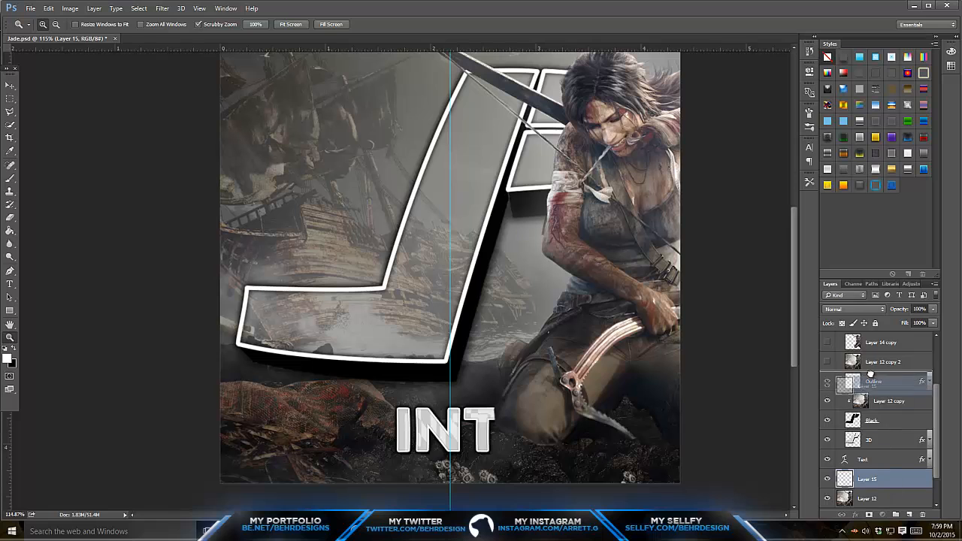
pyautogui.moveTo(880, 362)
pyautogui.mouseDown()
pyautogui.moveTo(876, 344)
pyautogui.moveTo(883, 352)
pyautogui.mouseUp()
pyautogui.scroll(3, 319, 192)
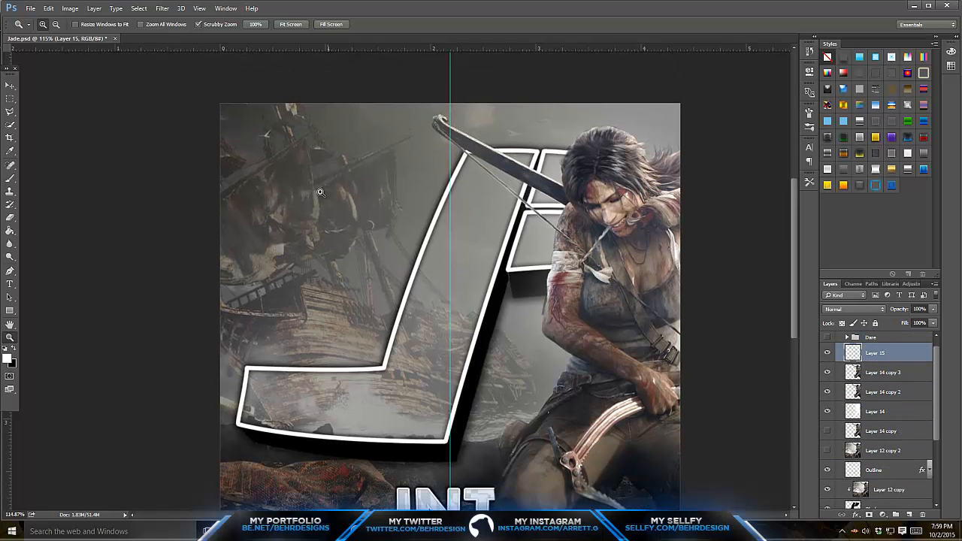
# - Paint soft black shading across the bottom of the artwork on Layer 15 and set its opacity to 54%
pyautogui.click(10, 178)
pyautogui.scroll(-2, 353, 150)
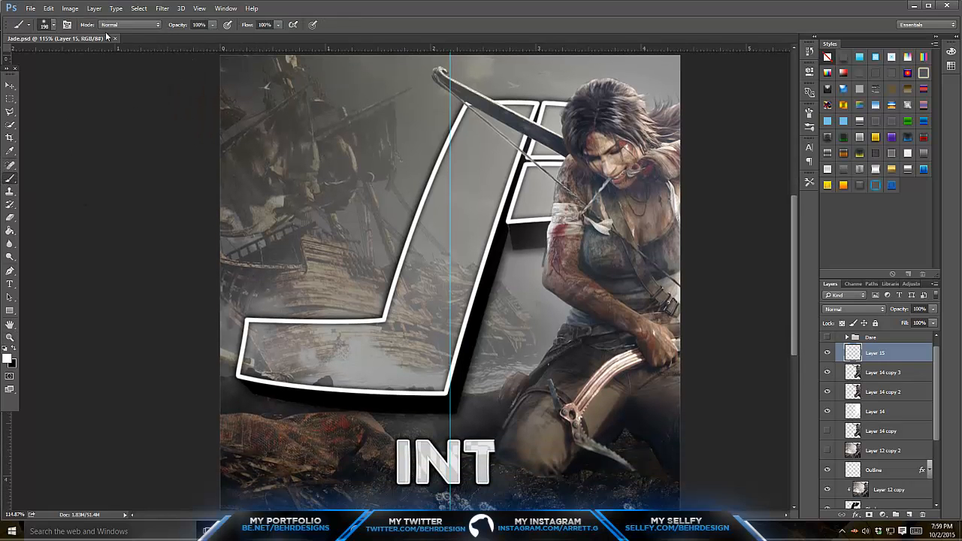
pyautogui.scroll(-2, 357, 252)
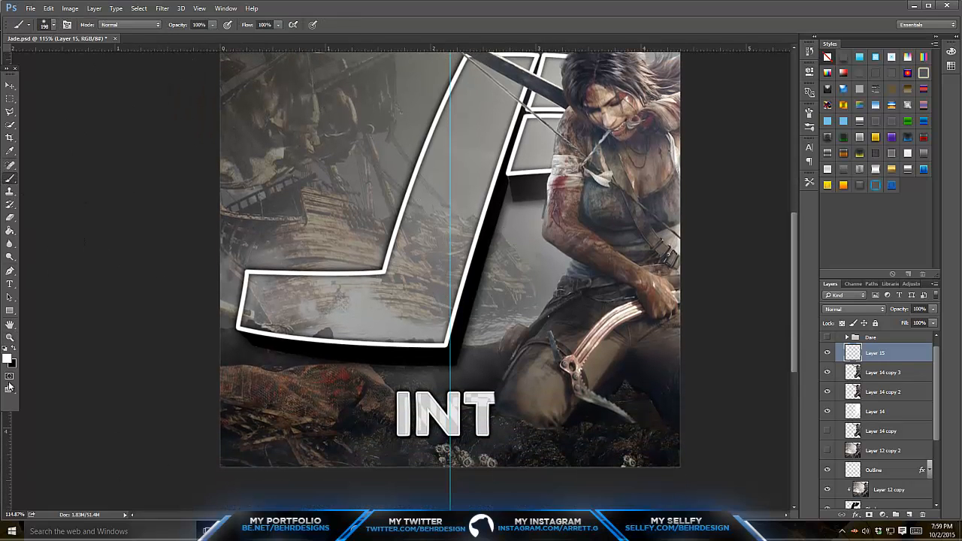
pyautogui.click(12, 349)
pyautogui.moveTo(665, 408)
pyautogui.mouseDown()
pyautogui.moveTo(606, 437)
pyautogui.moveTo(622, 423)
pyautogui.moveTo(488, 443)
pyautogui.moveTo(498, 429)
pyautogui.moveTo(269, 434)
pyautogui.moveTo(366, 419)
pyautogui.moveTo(507, 428)
pyautogui.moveTo(650, 406)
pyautogui.moveTo(522, 409)
pyautogui.mouseUp()
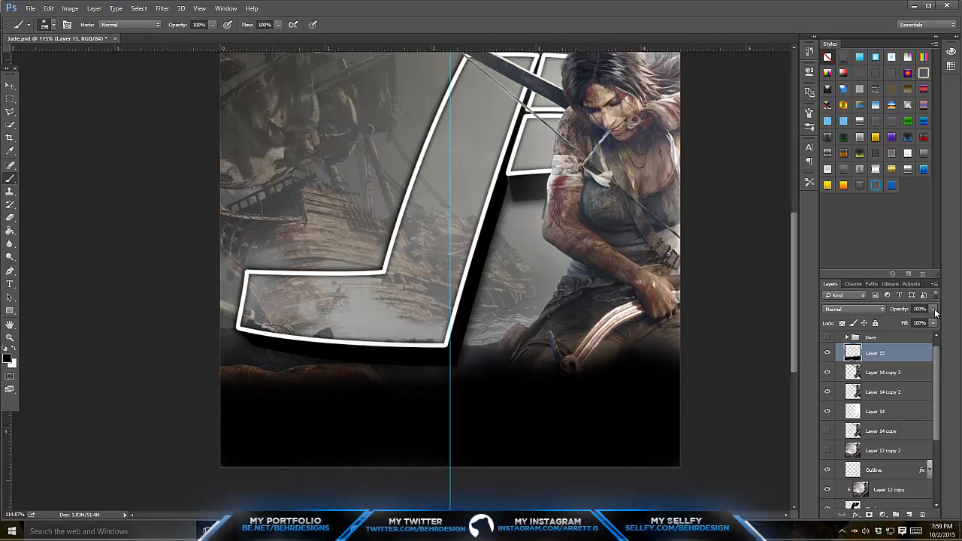
pyautogui.moveTo(933, 309); pyautogui.dragTo(909, 321)
# - Erase the upper edge of the black shading below the logo and across the character's legs
pyautogui.click(11, 218)
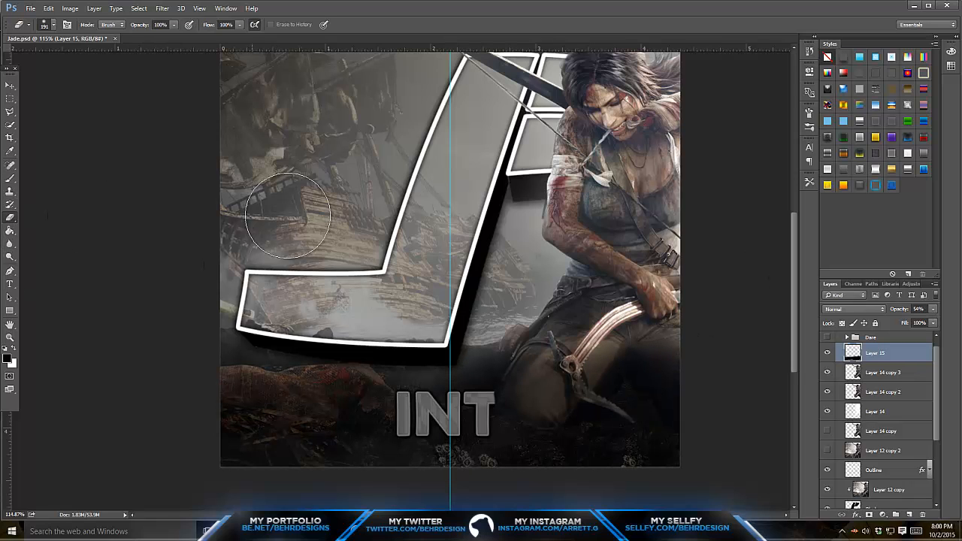
pyautogui.moveTo(235, 343)
pyautogui.mouseDown()
pyautogui.moveTo(377, 350)
pyautogui.moveTo(549, 340)
pyautogui.mouseUp()
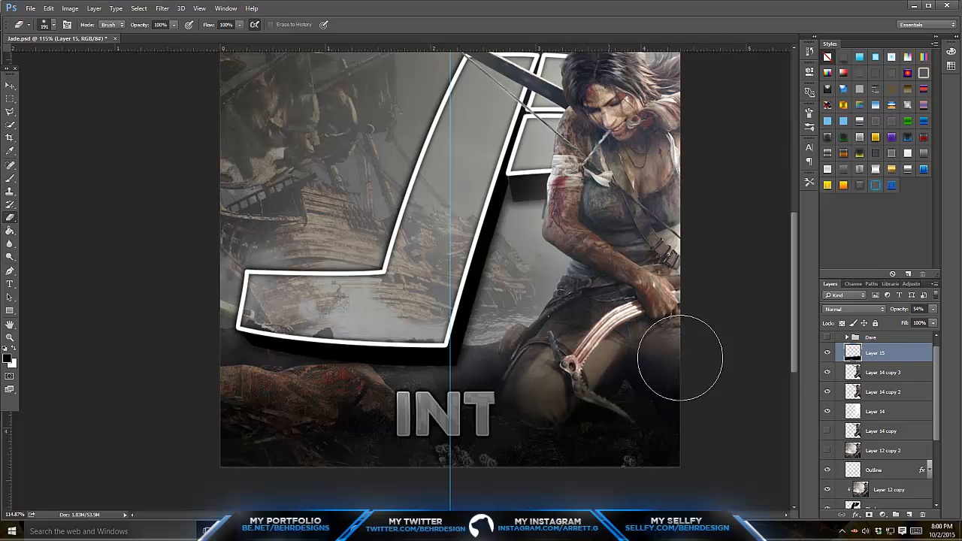
pyautogui.scroll(1, 879, 391)
pyautogui.scroll(3, 663, 274)
pyautogui.scroll(4, 658, 273)
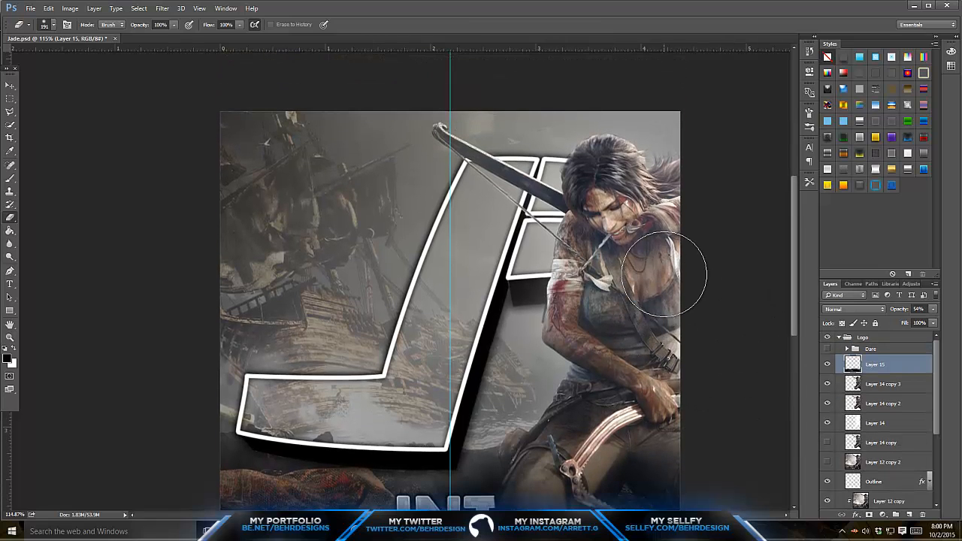
# - Set the Outline layer's fill to 0% and its opacity to 100%, leaving only its layer effects
pyautogui.scroll(-5, 589, 249)
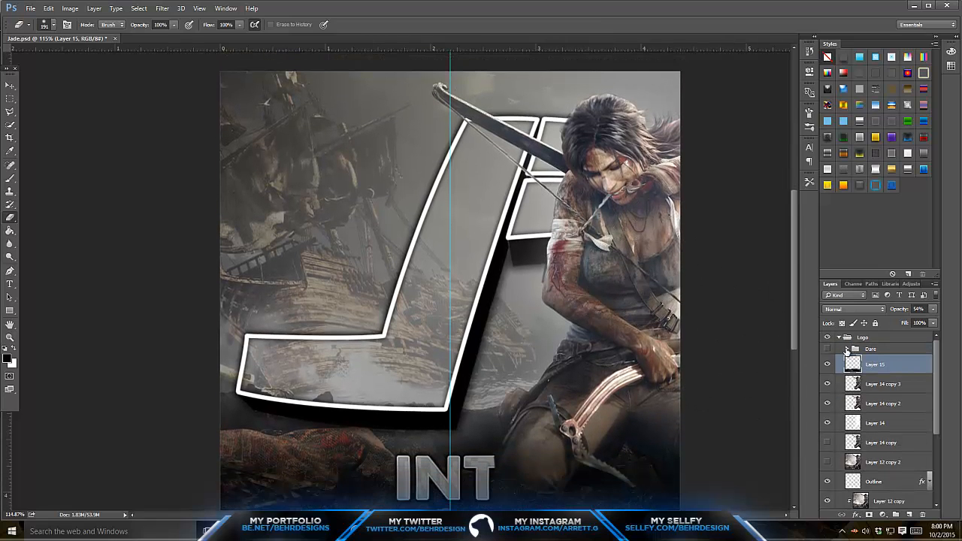
pyautogui.scroll(-3, 869, 371)
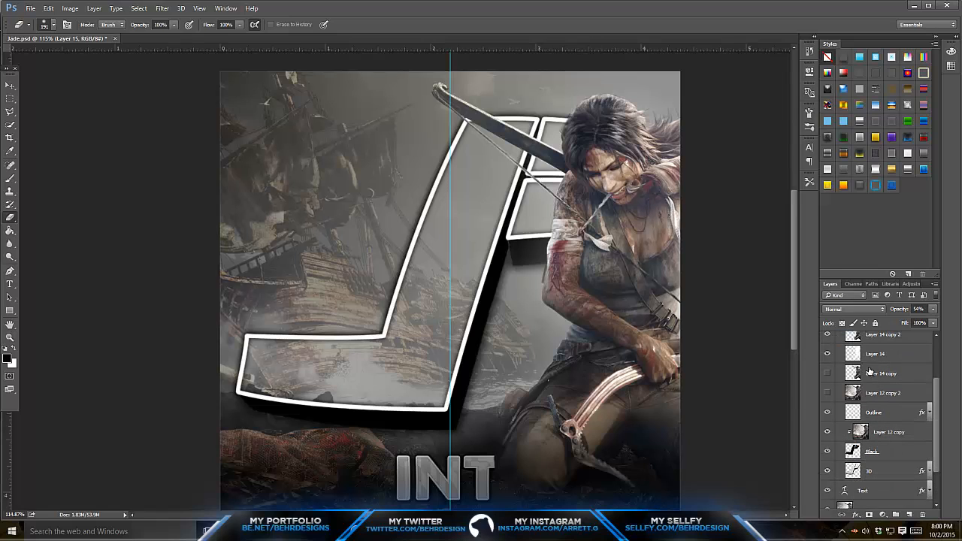
pyautogui.click(874, 418)
pyautogui.click(827, 413)
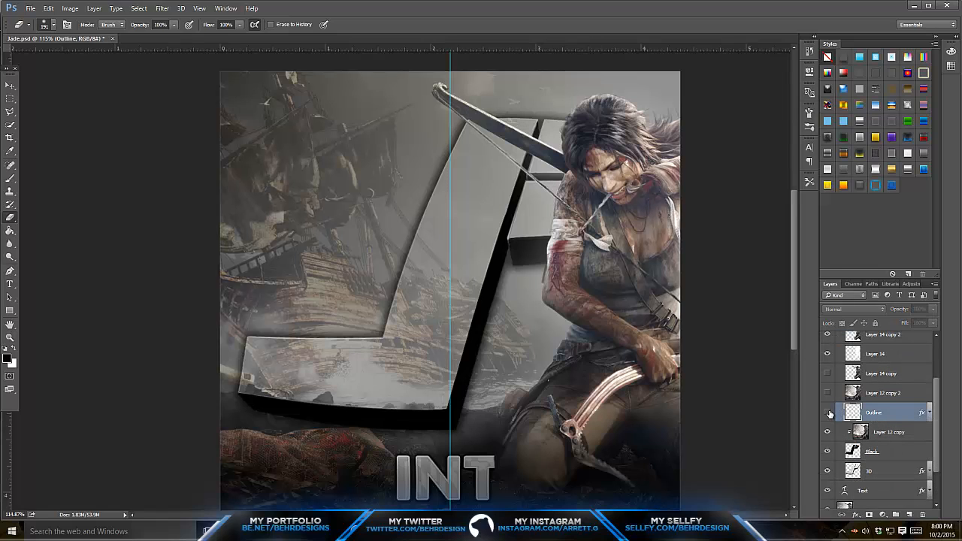
pyautogui.click(827, 412)
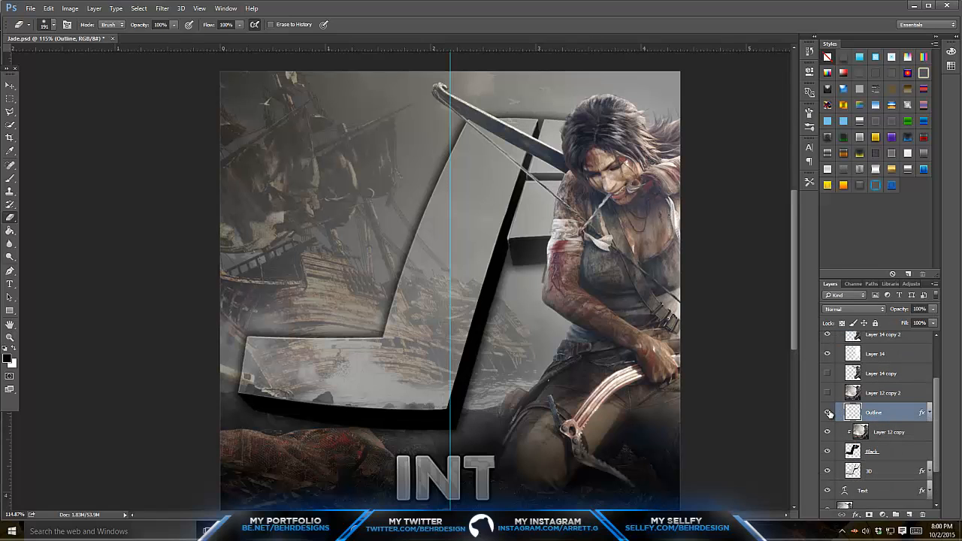
pyautogui.click(932, 322)
pyautogui.moveTo(931, 333); pyautogui.dragTo(851, 338)
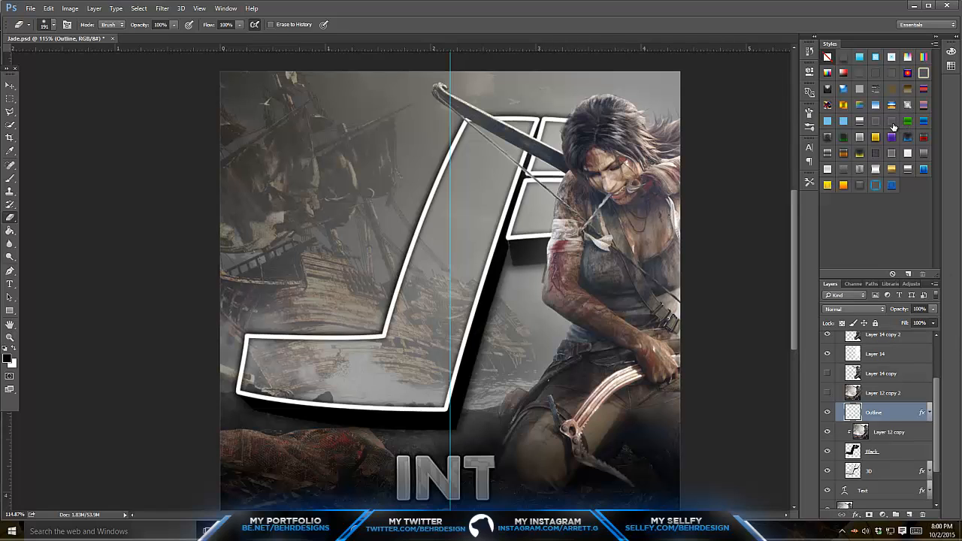
pyautogui.click(892, 125)
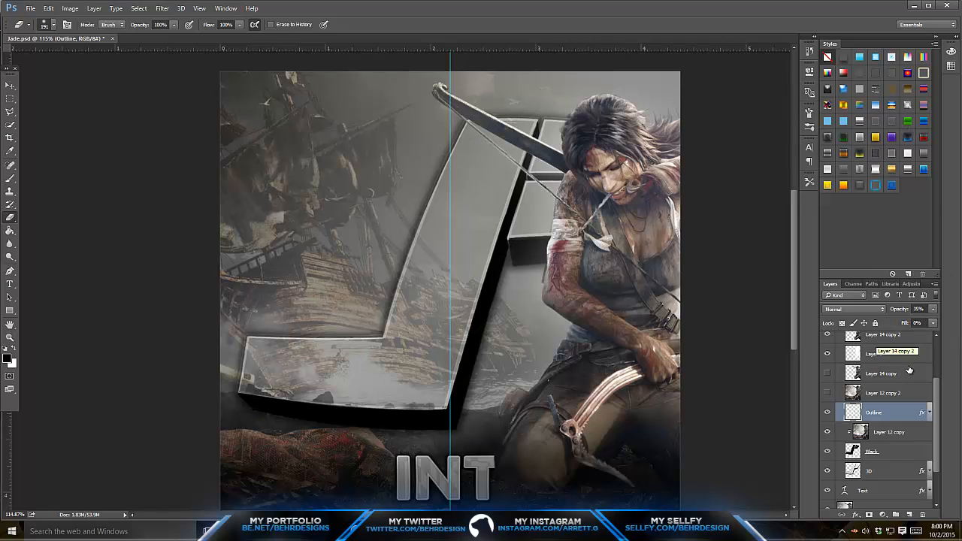
pyautogui.moveTo(932, 309)
pyautogui.mouseDown()
pyautogui.moveTo(931, 323)
pyautogui.moveTo(942, 323)
pyautogui.mouseUp()
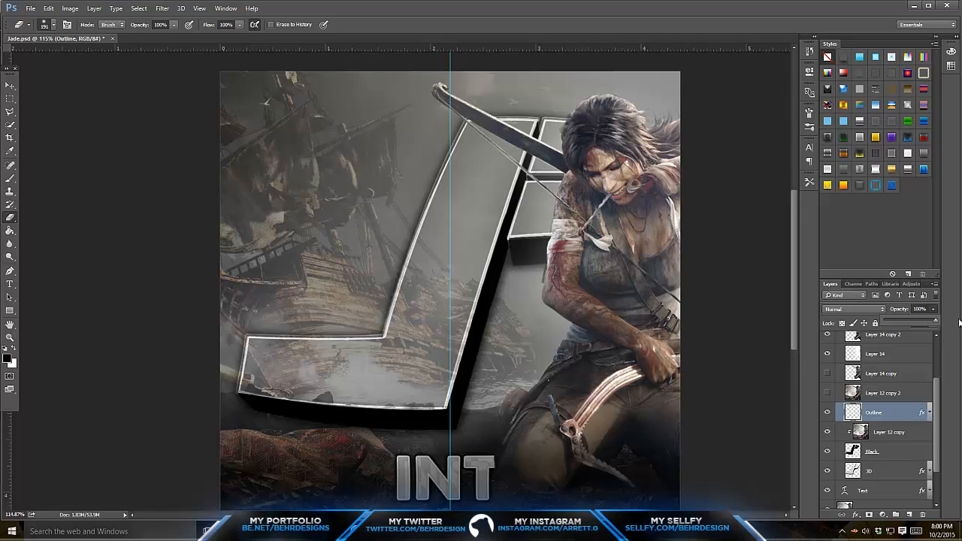
# - Recheck the Outline layer at 0% fill and toggle its visibility to compare the logo's edges
pyautogui.scroll(-2, 411, 214)
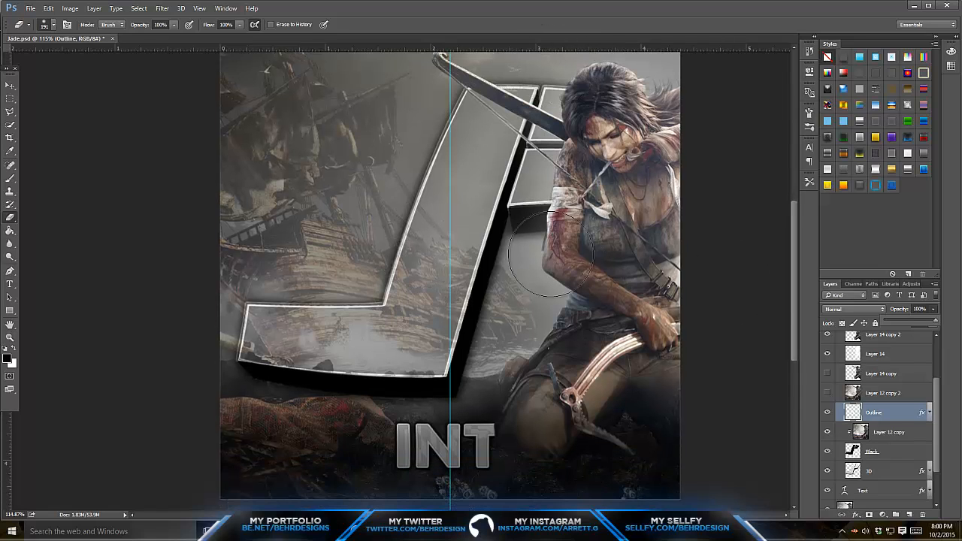
pyautogui.scroll(3, 552, 255)
pyautogui.click(922, 331)
pyautogui.click(932, 323)
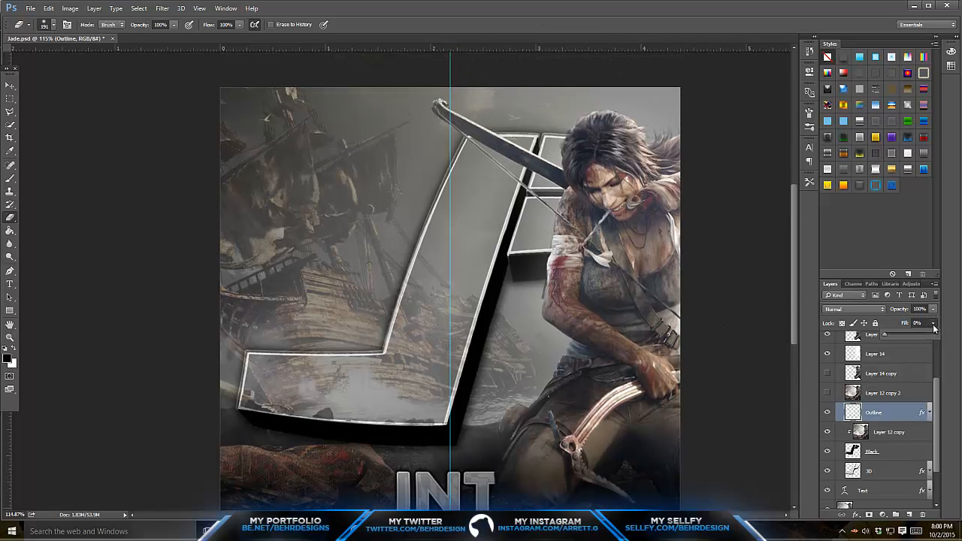
pyautogui.moveTo(935, 332); pyautogui.dragTo(811, 344)
pyautogui.click(827, 415)
pyautogui.click(827, 414)
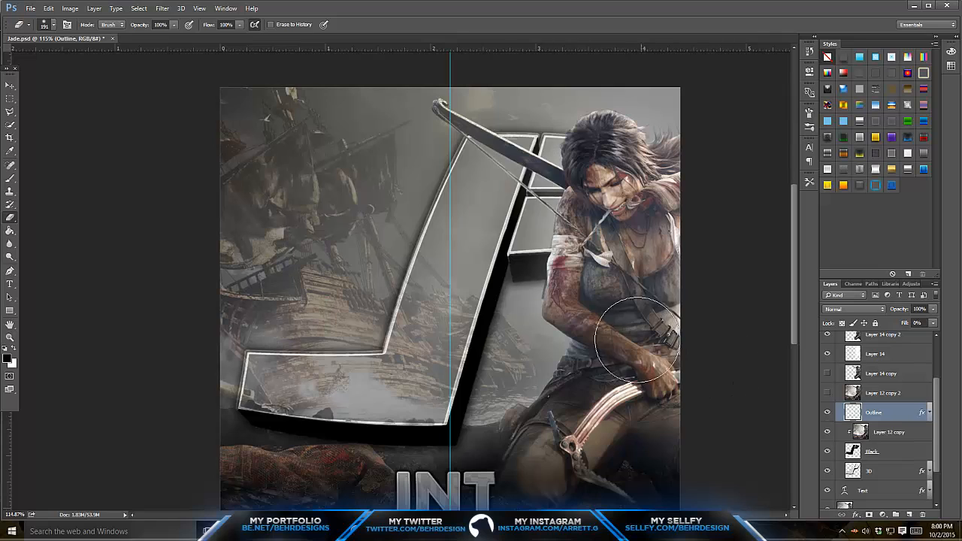
# - Toggle Layer 12 copy's visibility to check the logo's texture, and raise its opacity to 74%
pyautogui.scroll(-1, 400, 172)
pyautogui.scroll(-2, 400, 172)
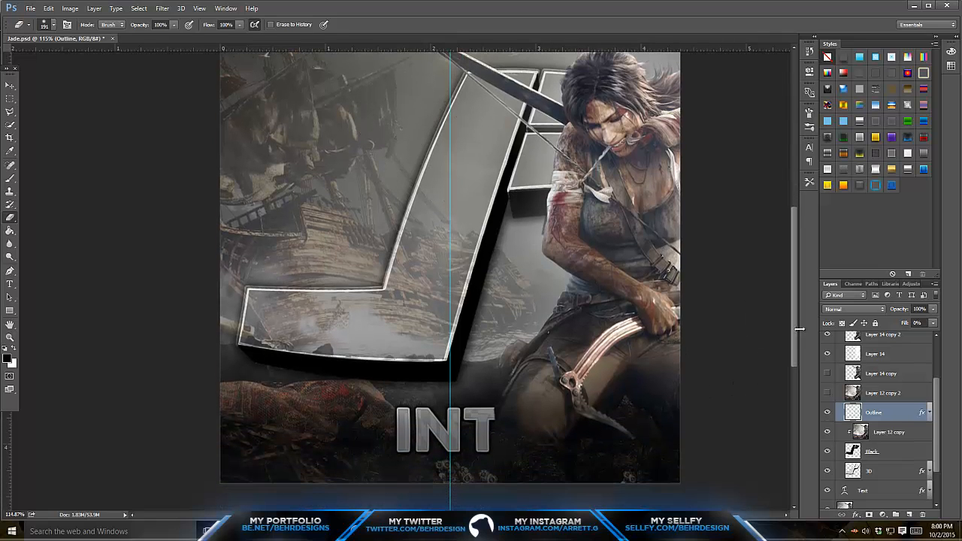
pyautogui.click(827, 433)
pyautogui.click(827, 433)
pyautogui.click(886, 432)
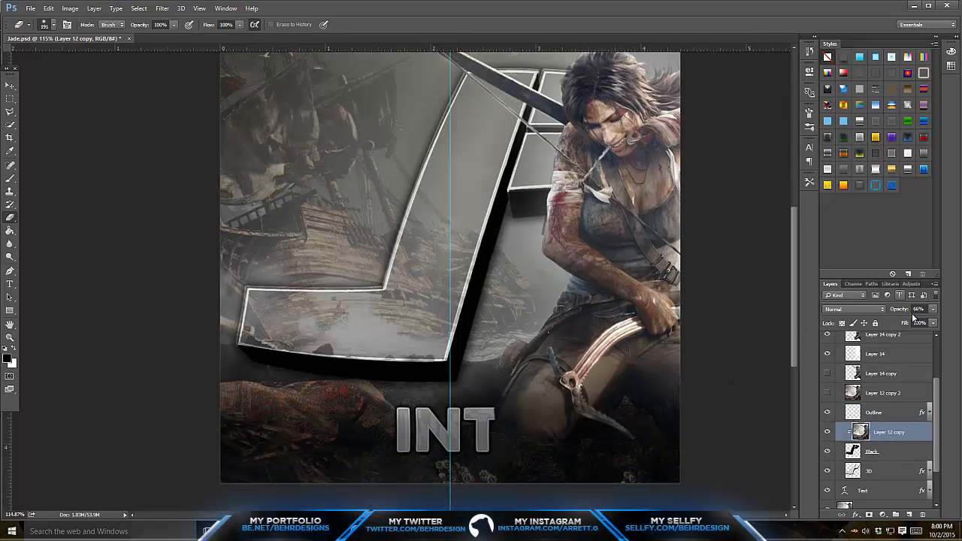
pyautogui.moveTo(931, 314)
pyautogui.mouseDown()
pyautogui.moveTo(946, 320)
pyautogui.moveTo(915, 320)
pyautogui.moveTo(923, 320)
pyautogui.mouseUp()
pyautogui.scroll(4, 445, 326)
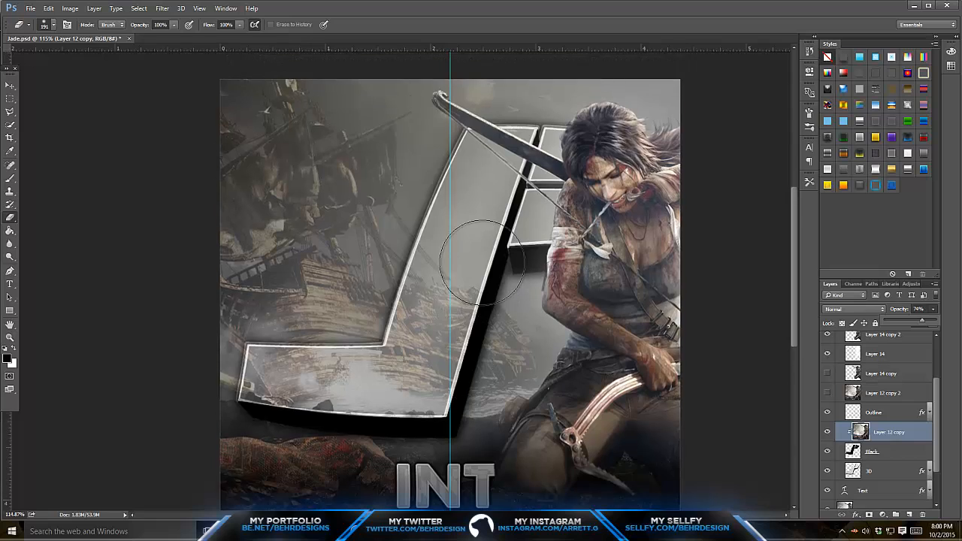
# - Replace the INT text below the logo with TUTORIAL
pyautogui.scroll(-5, 464, 308)
pyautogui.scroll(-2, 874, 414)
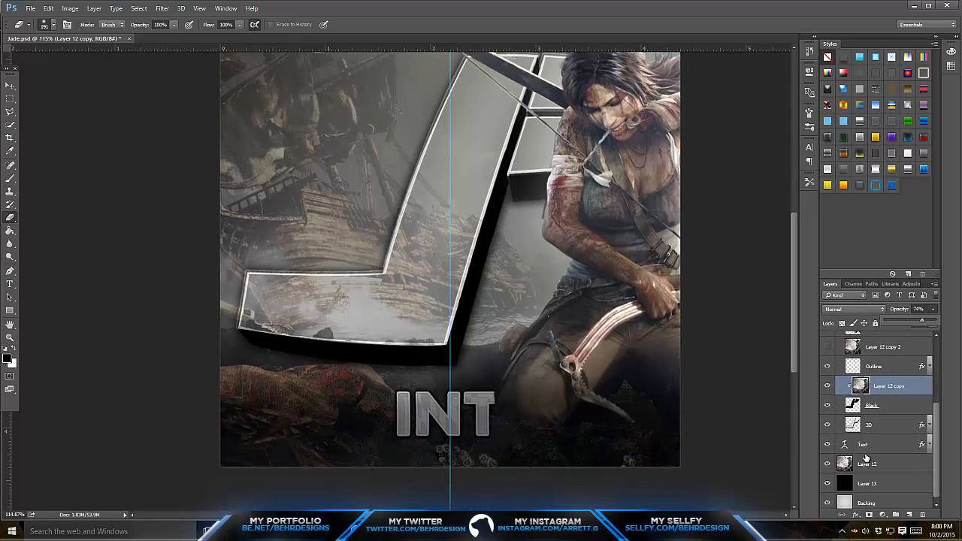
pyautogui.click(863, 444)
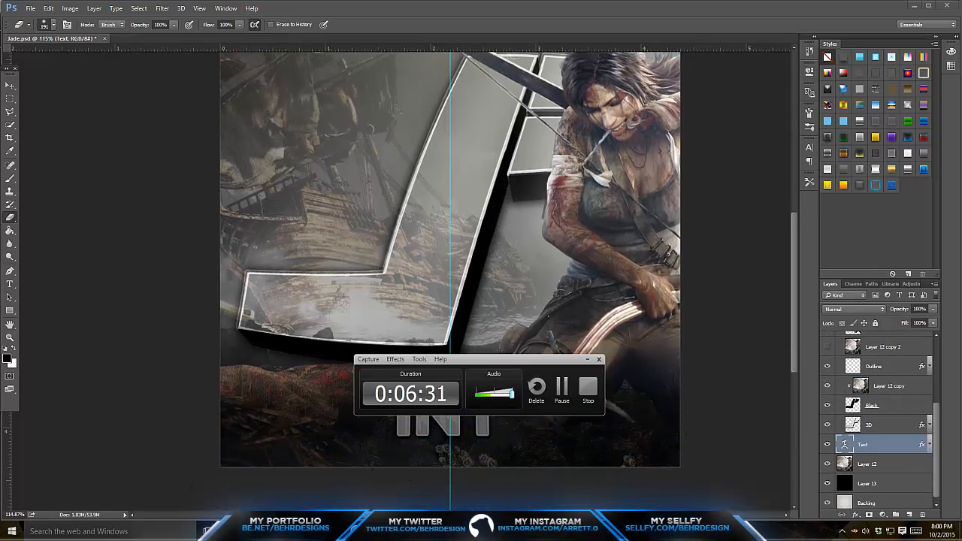
pyautogui.click(9, 271)
pyautogui.click(10, 283)
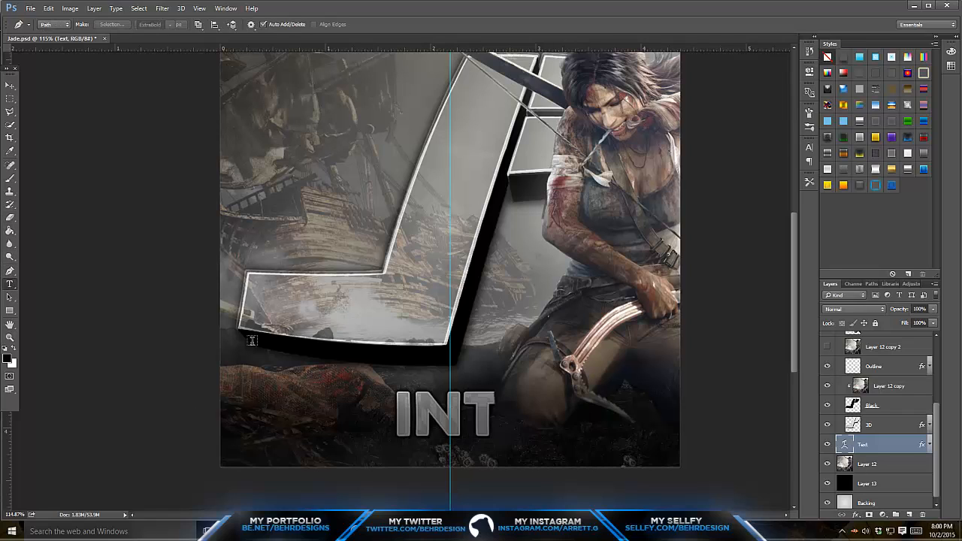
pyautogui.doubleClick(427, 405)
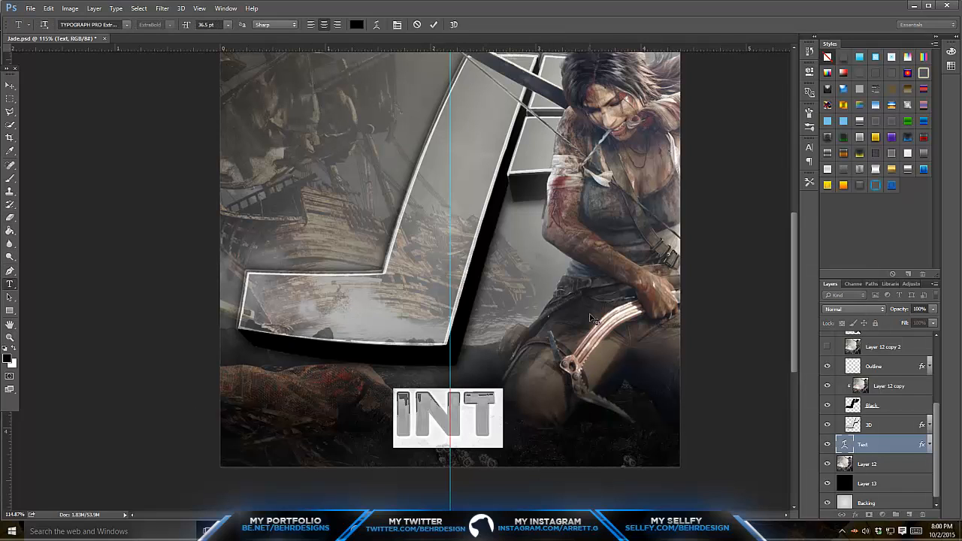
pyautogui.write('BEHR')
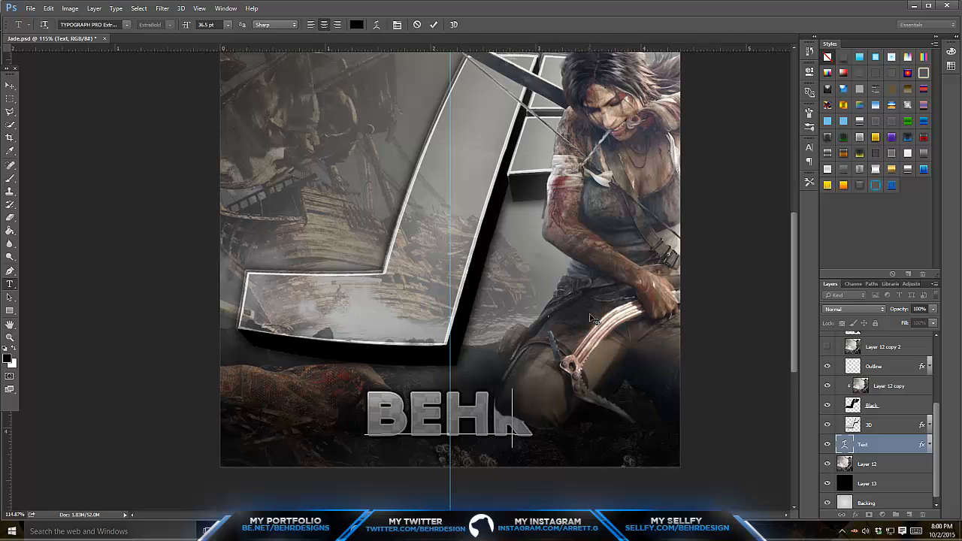
pyautogui.press('BackSpace')
pyautogui.press('BackSpace')
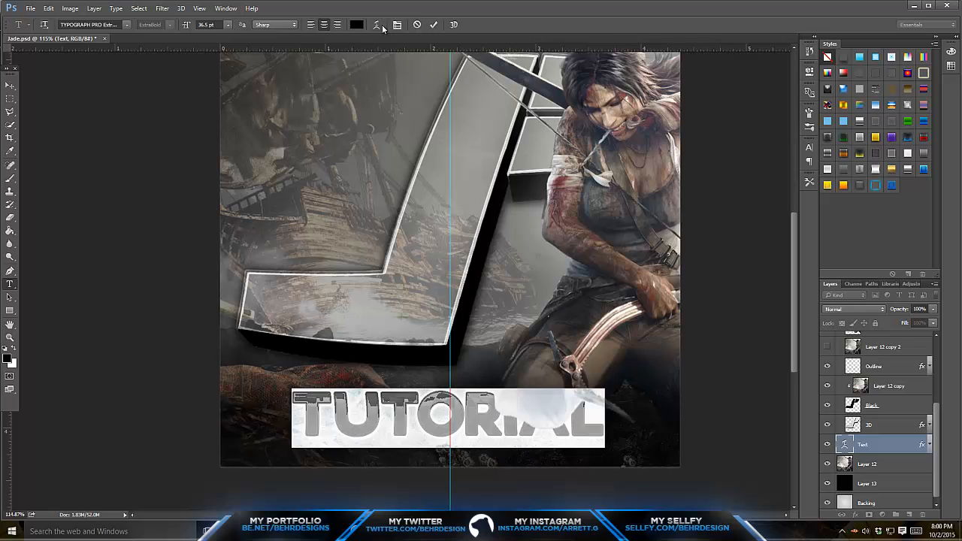
# - Change the TUTORIAL text's warp from Fisheye to a slight curve that dips in the middle
pyautogui.click(378, 26)
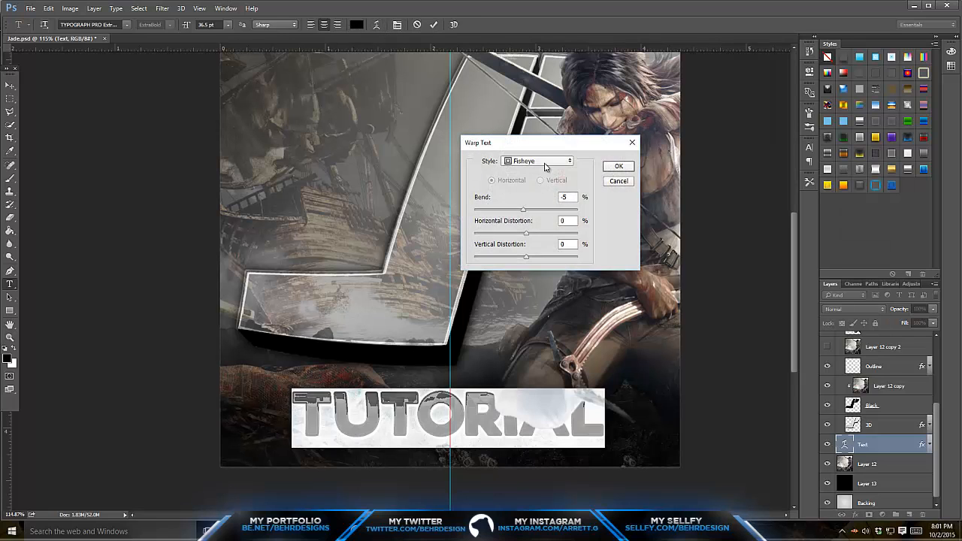
pyautogui.click(543, 162)
pyautogui.click(535, 189)
pyautogui.moveTo(522, 210); pyautogui.dragTo(527, 210)
pyautogui.click(618, 166)
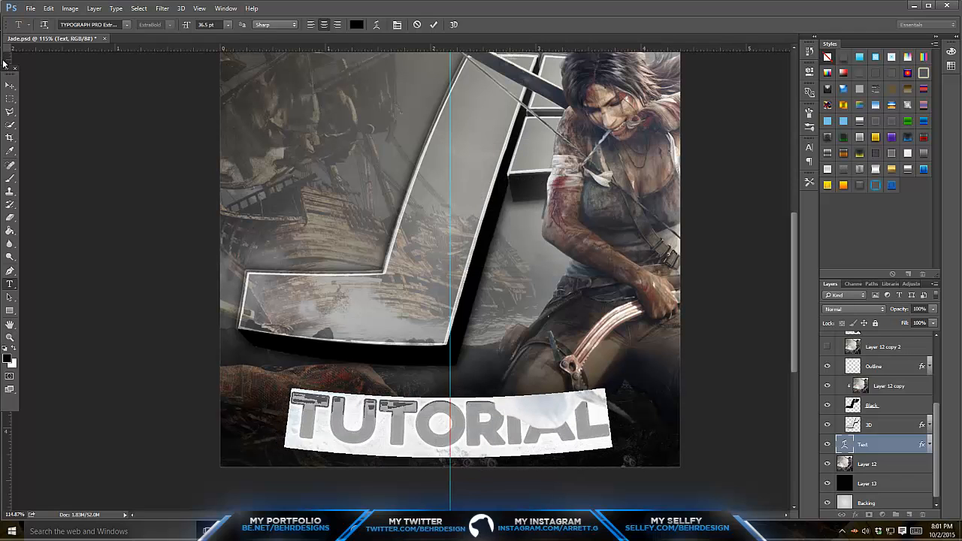
# - Move the Text layer into the Logo group, directly above Layer 14 copy 3
pyautogui.click(10, 85)
pyautogui.moveTo(932, 445); pyautogui.dragTo(896, 371)
pyautogui.scroll(4, 889, 358)
pyautogui.click(883, 391)
pyautogui.scroll(-5, 879, 421)
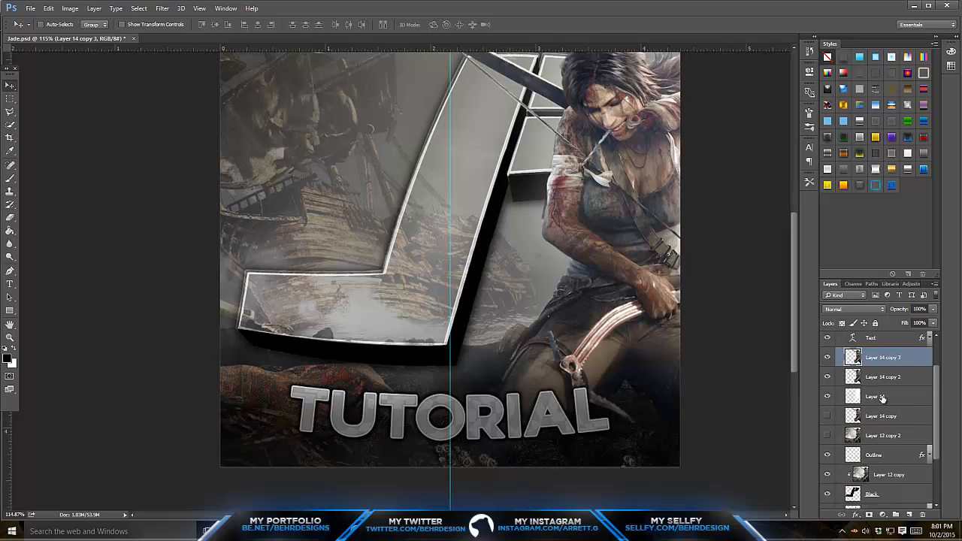
# - Duplicate Layer 12, clip the copy to the Text layer and turn off the text's Color Overlay effect
pyautogui.click(875, 459)
pyautogui.hotkey('ctrl', 'j')
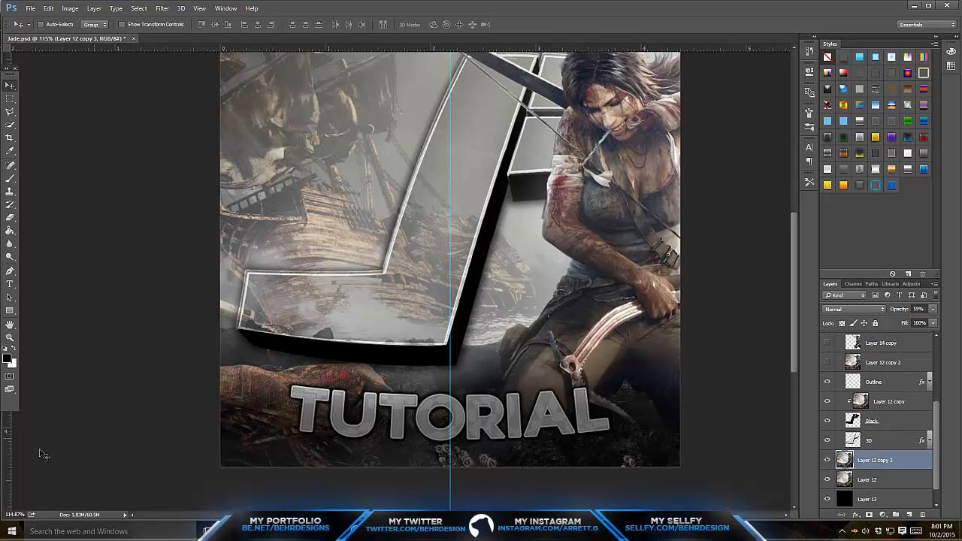
pyautogui.moveTo(892, 463); pyautogui.dragTo(883, 376)
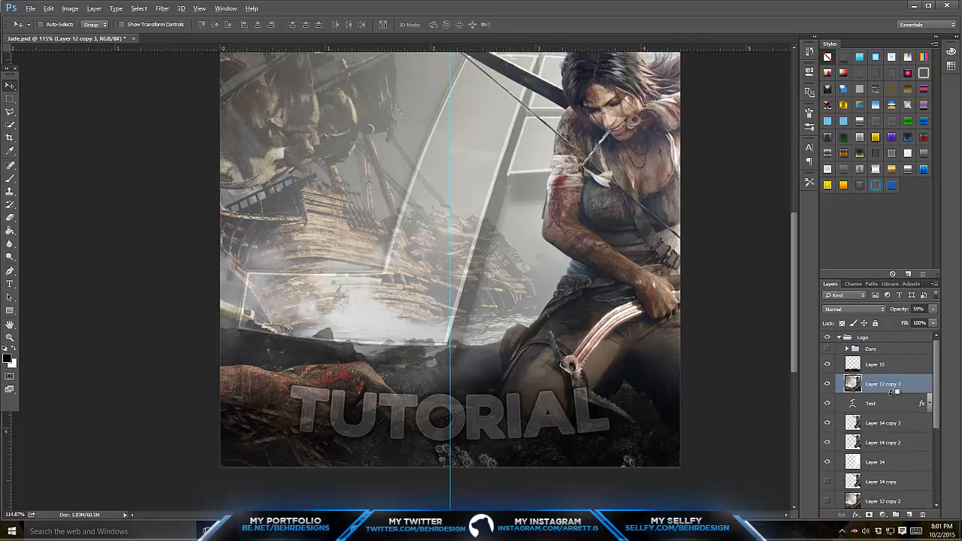
pyautogui.keyDown('alt'); pyautogui.click(893, 392); pyautogui.keyUp('alt')
pyautogui.click(930, 404)
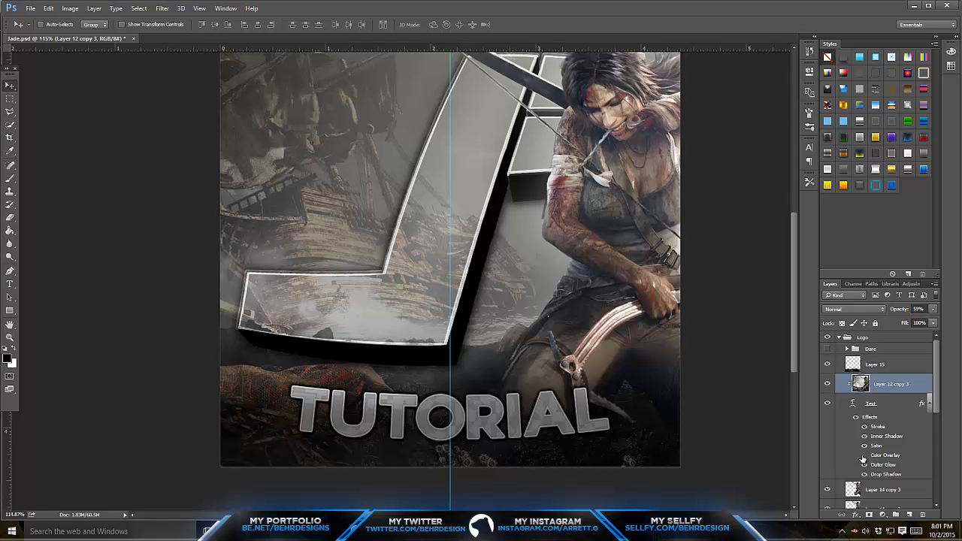
pyautogui.click(863, 456)
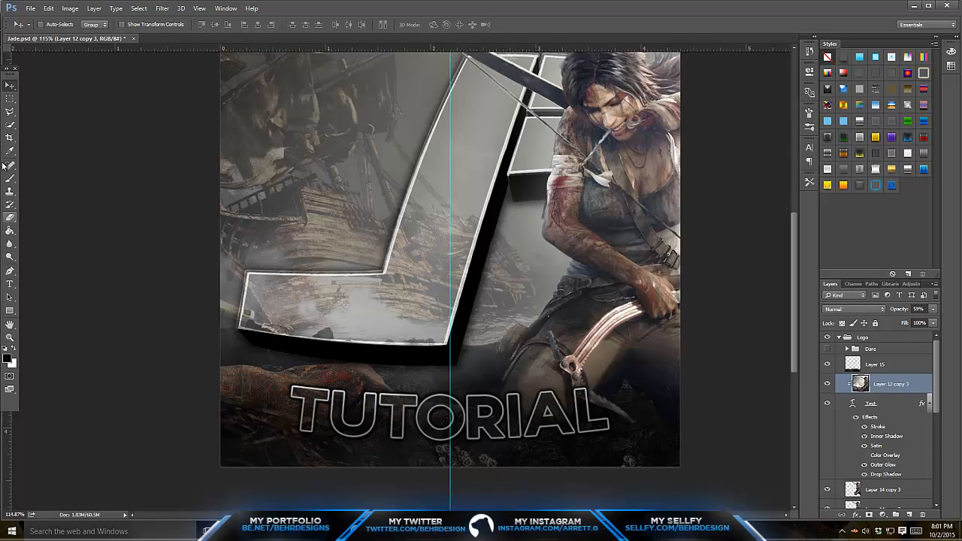
# - Reposition Layer 12 copy 3 inside the TUTORIAL letters and raise its opacity to 74%
pyautogui.moveTo(382, 253); pyautogui.dragTo(441, 360)
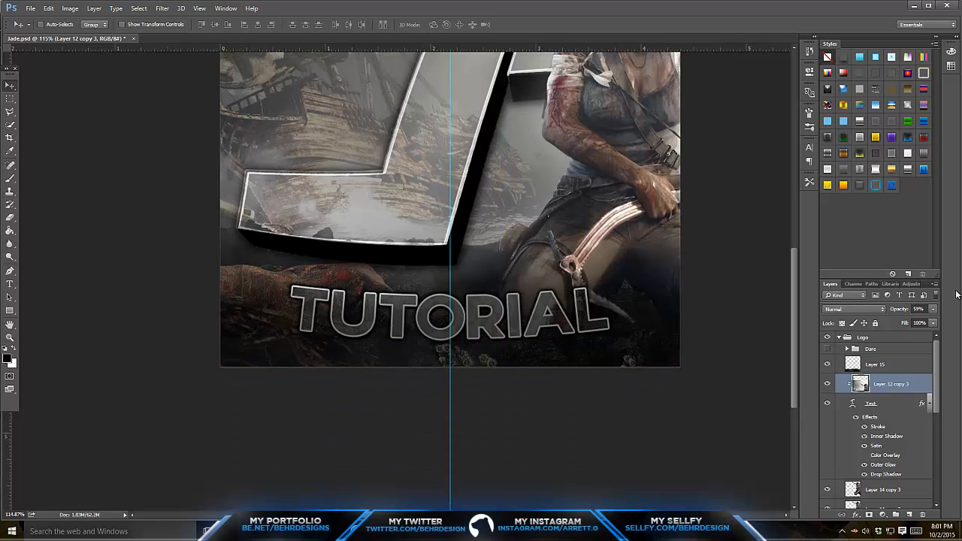
pyautogui.click(932, 308)
pyautogui.click(933, 324)
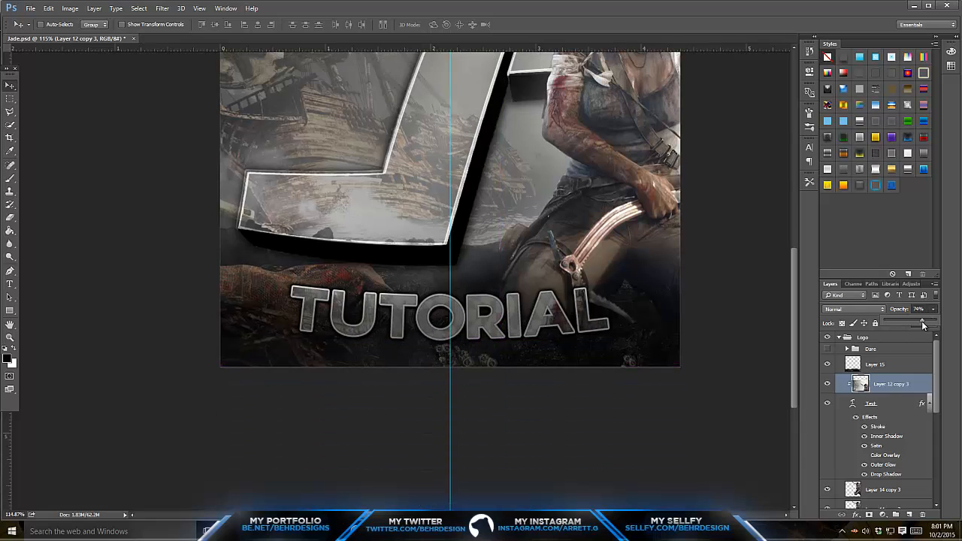
# - Bring the whole composition into view and hide the guides
pyautogui.moveTo(546, 321); pyautogui.dragTo(541, 145)
pyautogui.click(9, 339)
pyautogui.moveTo(490, 232); pyautogui.dragTo(396, 255)
pyautogui.hotkey('ctrl', 'h')
# - Merge everything from the Logo group down to the Backing layer into one layer and duplicate it
pyautogui.click(880, 338)
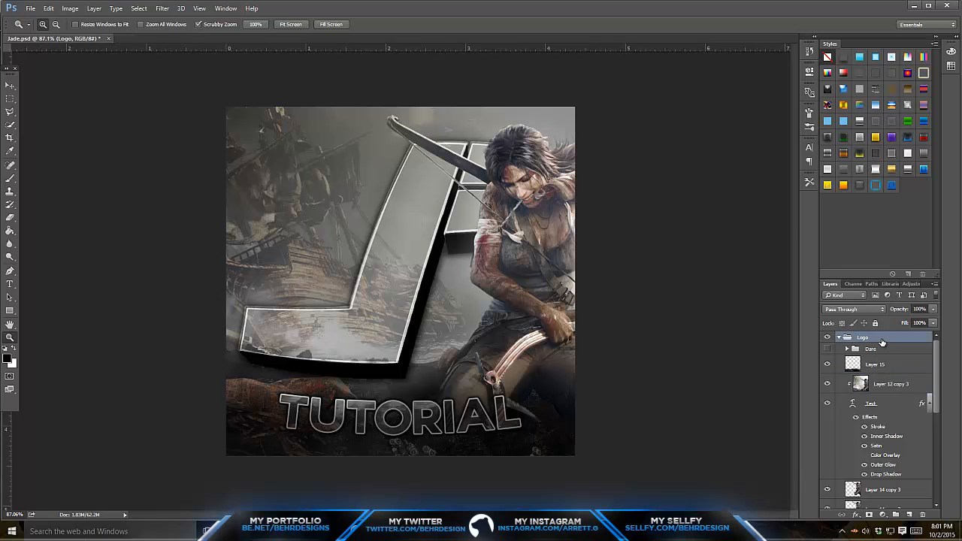
pyautogui.scroll(-8, 883, 350)
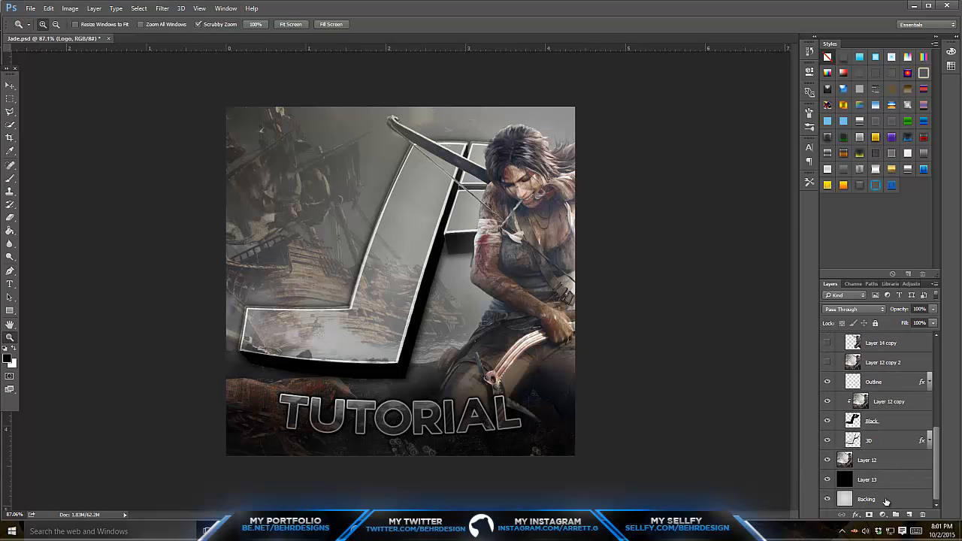
pyautogui.keyDown('shift'); pyautogui.click(885, 501); pyautogui.keyUp('shift')
pyautogui.rightClick(870, 499)
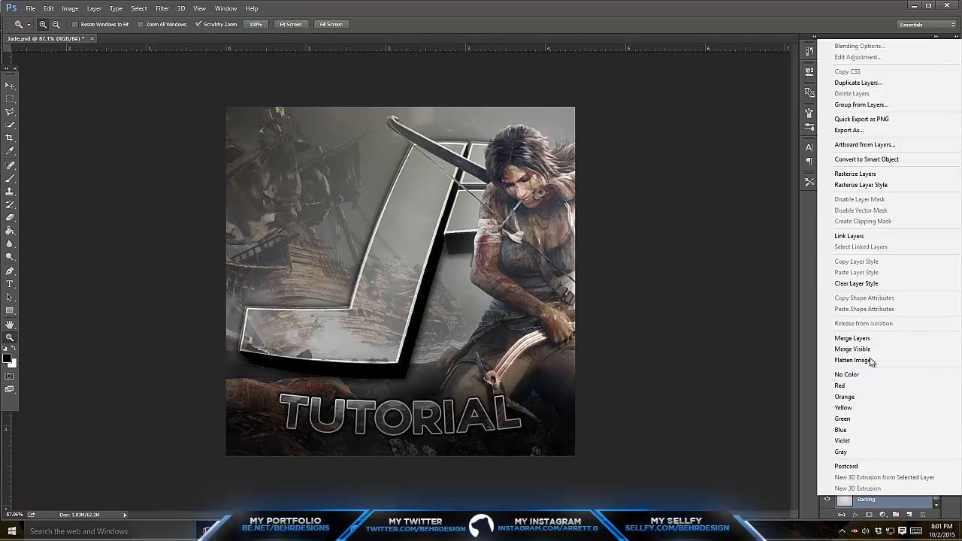
pyautogui.click(871, 362)
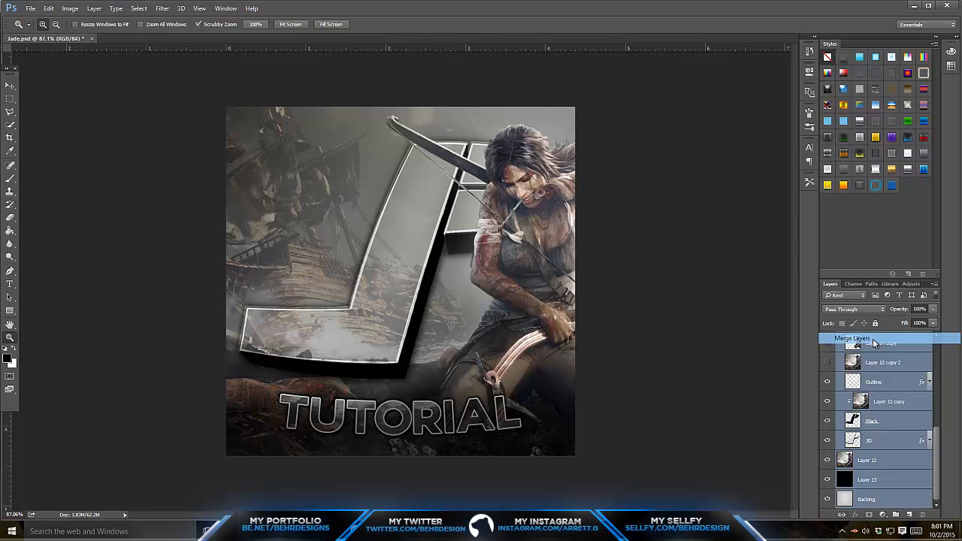
# - Render a 50-300mm Zoom lens flare at 100% brightness beyond the artwork's upper-right corner and lower Logo copy's opacity to 29%
pyautogui.click(162, 9)
pyautogui.moveTo(231, 166)
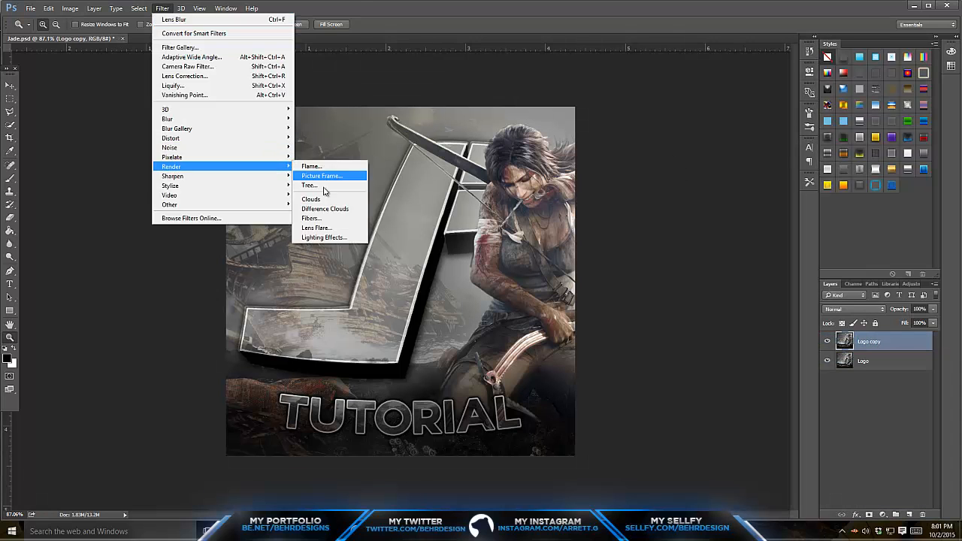
pyautogui.click(317, 226)
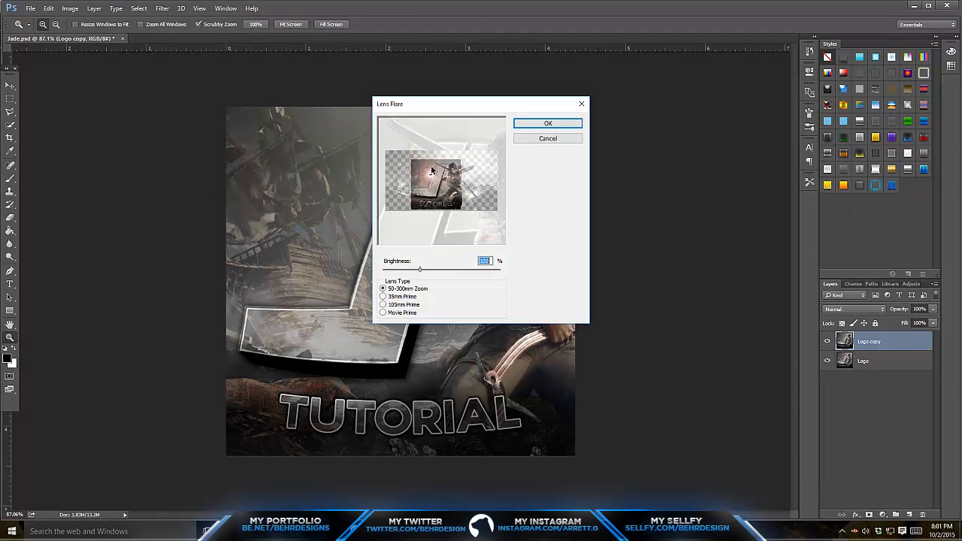
pyautogui.moveTo(431, 171); pyautogui.dragTo(405, 150)
pyautogui.moveTo(462, 126); pyautogui.dragTo(458, 143)
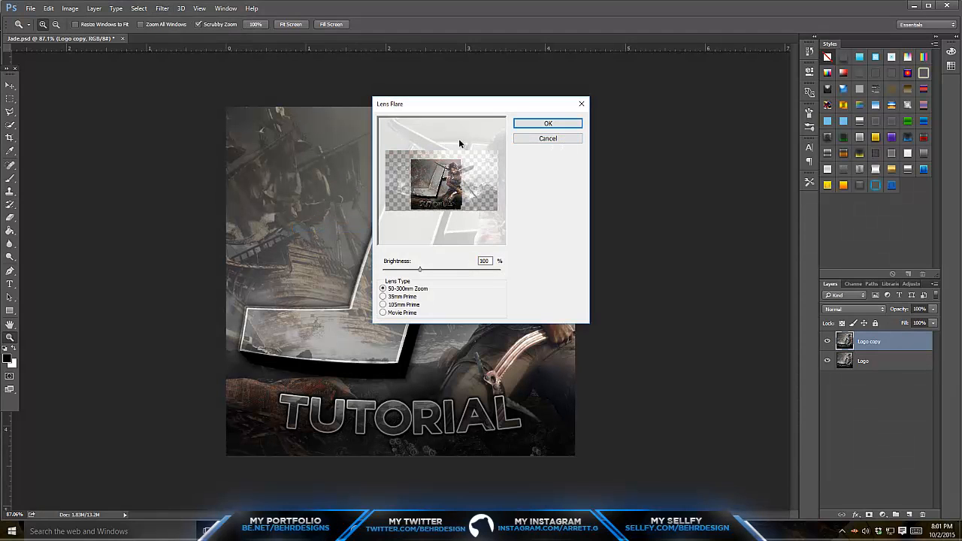
pyautogui.click(516, 126)
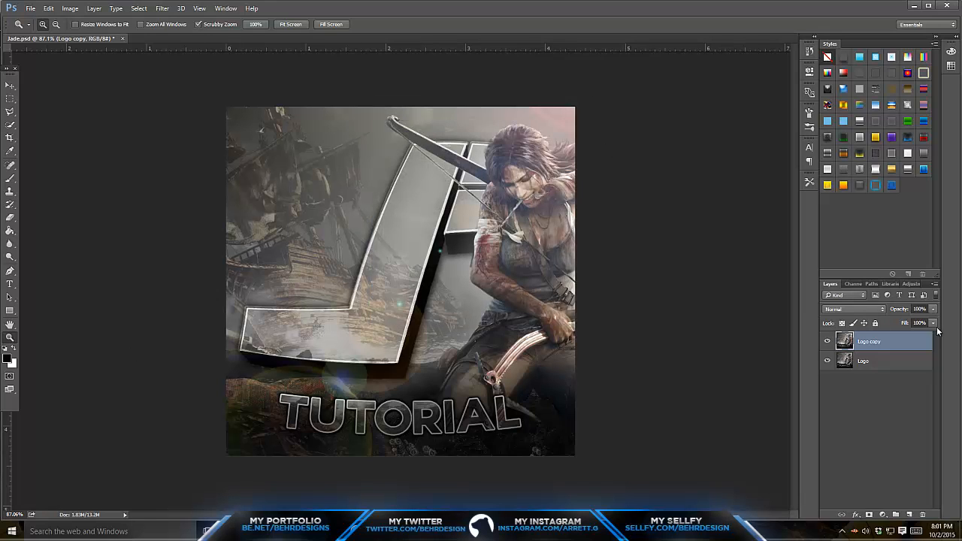
pyautogui.moveTo(915, 321); pyautogui.dragTo(895, 321)
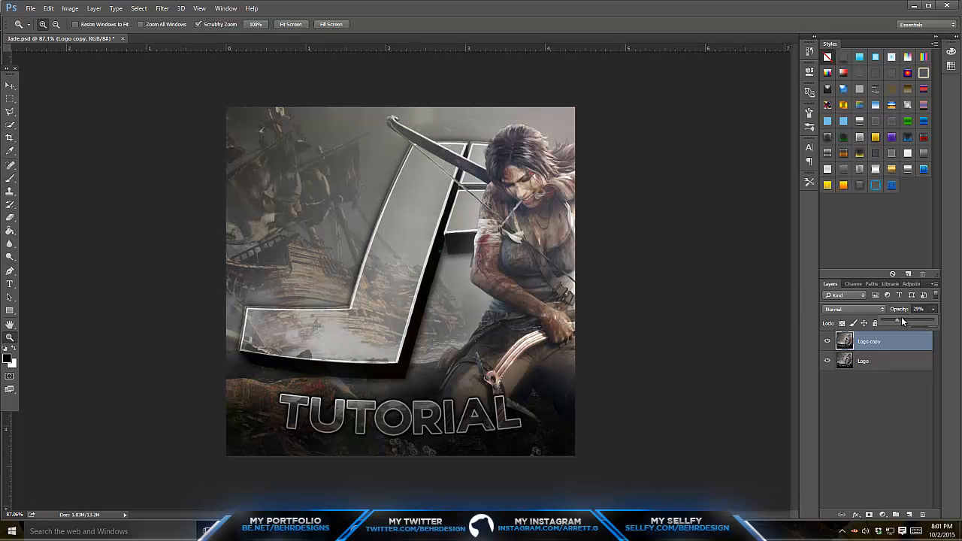
# - Merge Logo copy with the Logo layer and duplicate the merged result
pyautogui.click(877, 371)
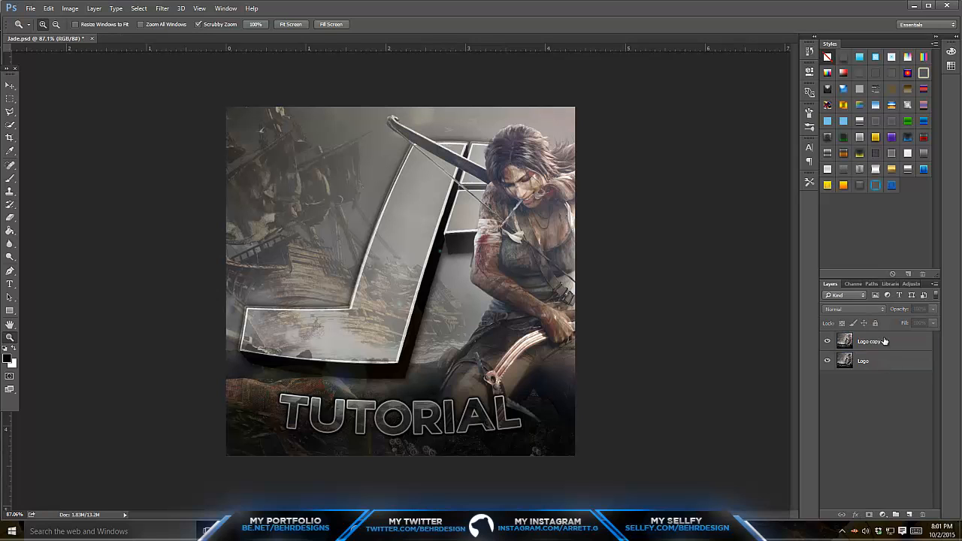
pyautogui.click(881, 358)
pyautogui.keyDown('shift'); pyautogui.click(874, 344); pyautogui.keyUp('shift')
pyautogui.rightClick(874, 343)
pyautogui.click(778, 363)
pyautogui.hotkey('ctrl', 'j')
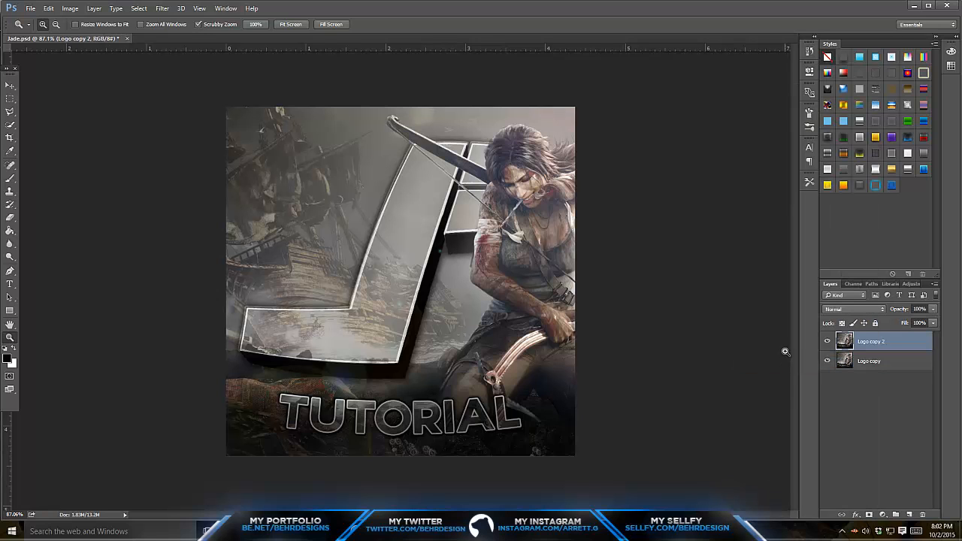
# - Raise the saturation of Logo copy 2 to +34 with Hue/Saturation
pyautogui.click(70, 9)
pyautogui.moveTo(105, 34)
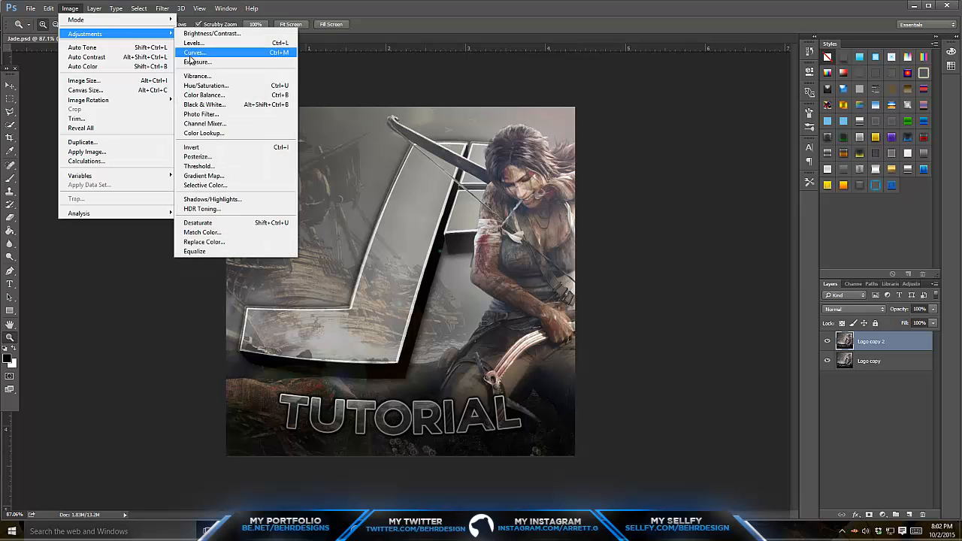
pyautogui.click(198, 87)
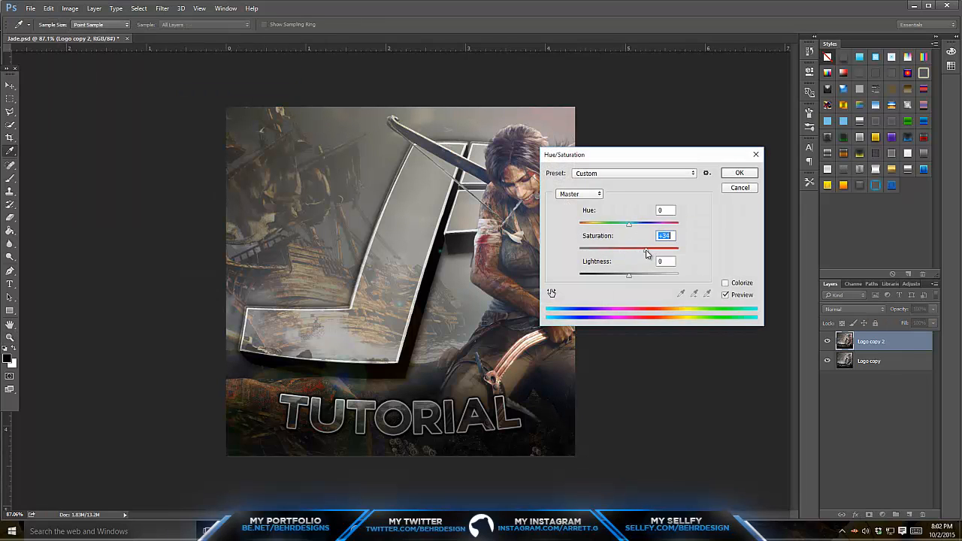
pyautogui.click(738, 173)
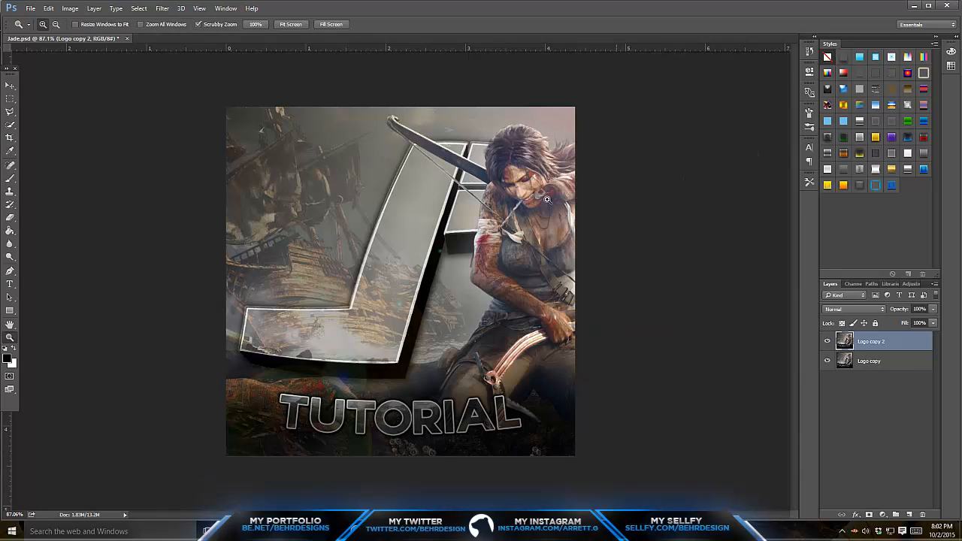
# - Merge Logo copy 2 with Logo copy and duplicate the saturated result
pyautogui.keyDown('shift'); pyautogui.click(879, 360); pyautogui.keyUp('shift')
pyautogui.rightClick(894, 361)
pyautogui.click(819, 364)
pyautogui.hotkey('ctrl', 'j')
# - Apply a Lens Blur with radius 6 to Logo copy 3 and erase the blur over the logo, text and character
pyautogui.click(162, 8)
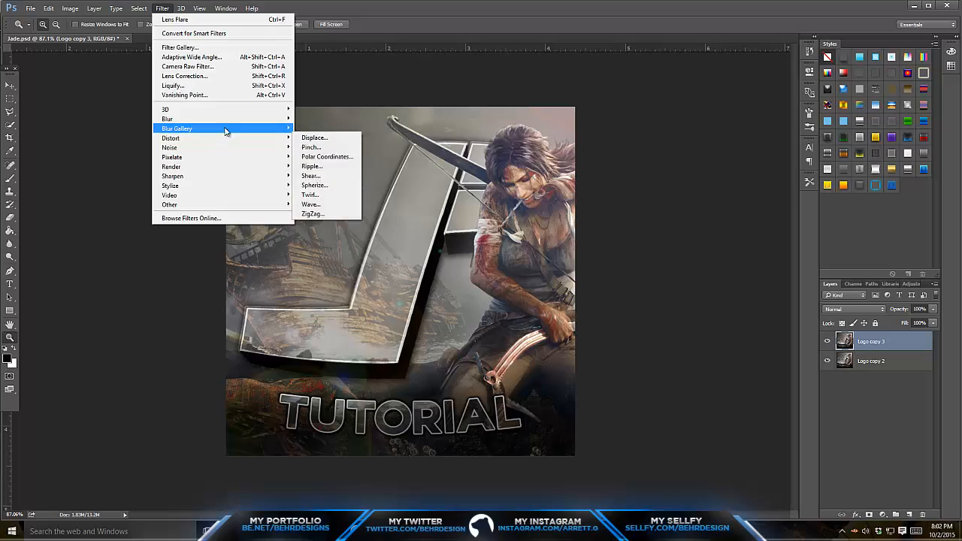
pyautogui.moveTo(218, 119)
pyautogui.click(338, 167)
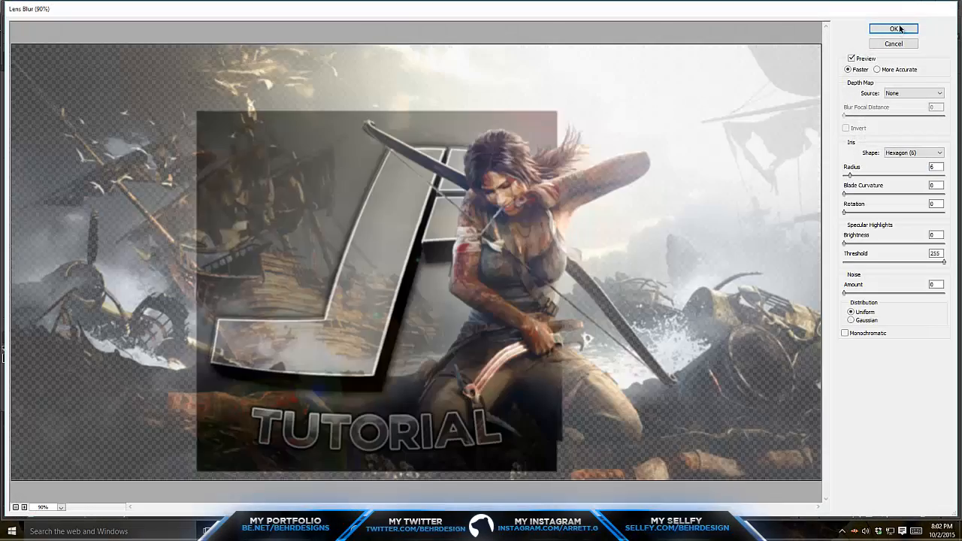
pyautogui.click(894, 28)
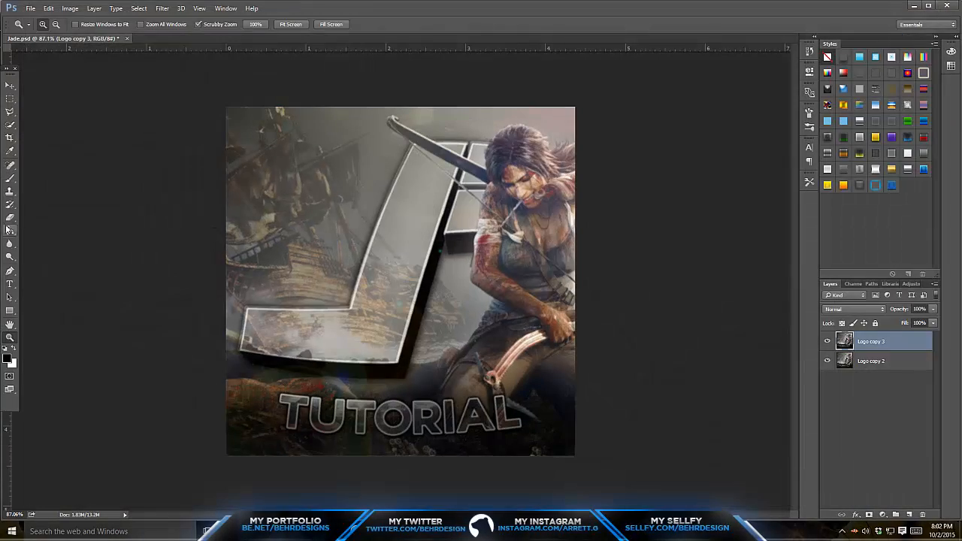
pyautogui.click(10, 218)
pyautogui.moveTo(323, 342)
pyautogui.mouseDown()
pyautogui.moveTo(261, 322)
pyautogui.moveTo(300, 340)
pyautogui.moveTo(381, 319)
pyautogui.moveTo(333, 272)
pyautogui.moveTo(365, 249)
pyautogui.moveTo(396, 268)
pyautogui.moveTo(446, 173)
pyautogui.moveTo(467, 205)
pyautogui.moveTo(515, 181)
pyautogui.moveTo(451, 164)
pyautogui.moveTo(533, 201)
pyautogui.moveTo(561, 259)
pyautogui.moveTo(533, 301)
pyautogui.moveTo(457, 372)
pyautogui.moveTo(558, 346)
pyautogui.moveTo(546, 411)
pyautogui.moveTo(528, 398)
pyautogui.moveTo(438, 422)
pyautogui.moveTo(281, 415)
pyautogui.moveTo(467, 434)
pyautogui.moveTo(304, 428)
pyautogui.moveTo(332, 342)
pyautogui.moveTo(393, 281)
pyautogui.moveTo(339, 278)
pyautogui.moveTo(290, 299)
pyautogui.moveTo(395, 236)
pyautogui.moveTo(432, 193)
pyautogui.moveTo(426, 345)
pyautogui.moveTo(468, 319)
pyautogui.moveTo(271, 396)
pyautogui.moveTo(380, 418)
pyautogui.moveTo(572, 347)
pyautogui.moveTo(567, 156)
pyautogui.mouseUp()
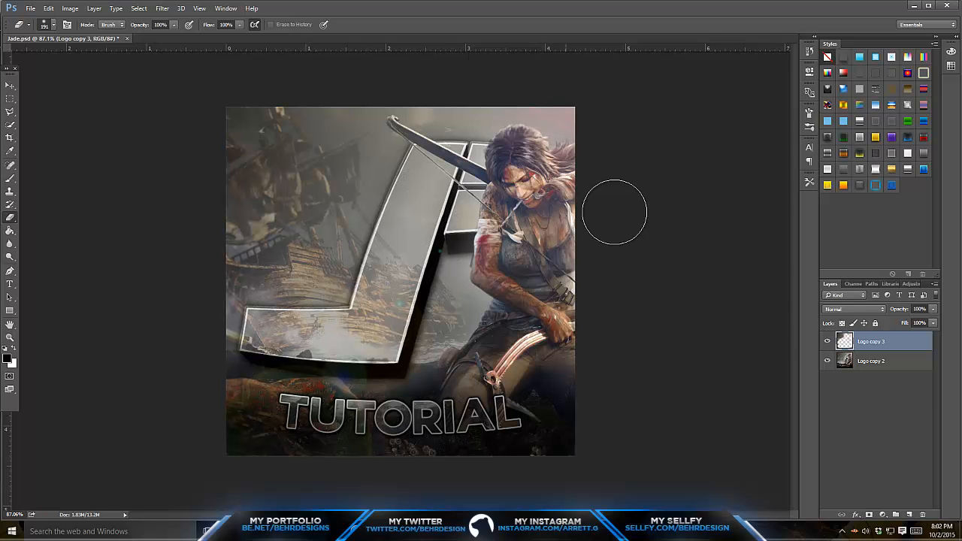
# - Merge the partly blurred Logo copy 3 with Logo copy 2 and duplicate the result
pyautogui.rightClick(861, 359)
pyautogui.click(830, 359)
pyautogui.hotkey('ctrl', 'j')
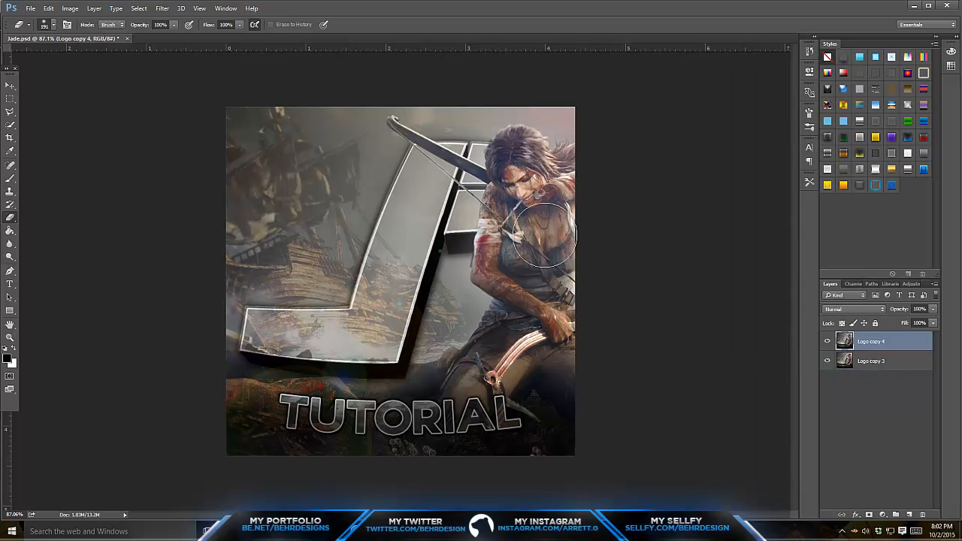
# - Apply a Motion Blur to Logo copy 4 and switch to the Eraser tool
pyautogui.click(164, 9)
pyautogui.moveTo(195, 123)
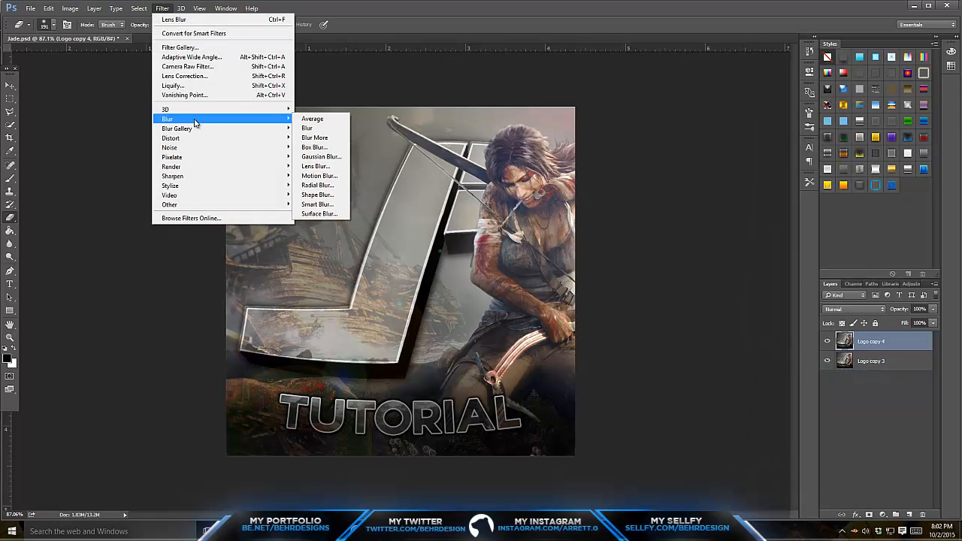
pyautogui.click(319, 175)
pyautogui.click(533, 130)
pyautogui.press('e')
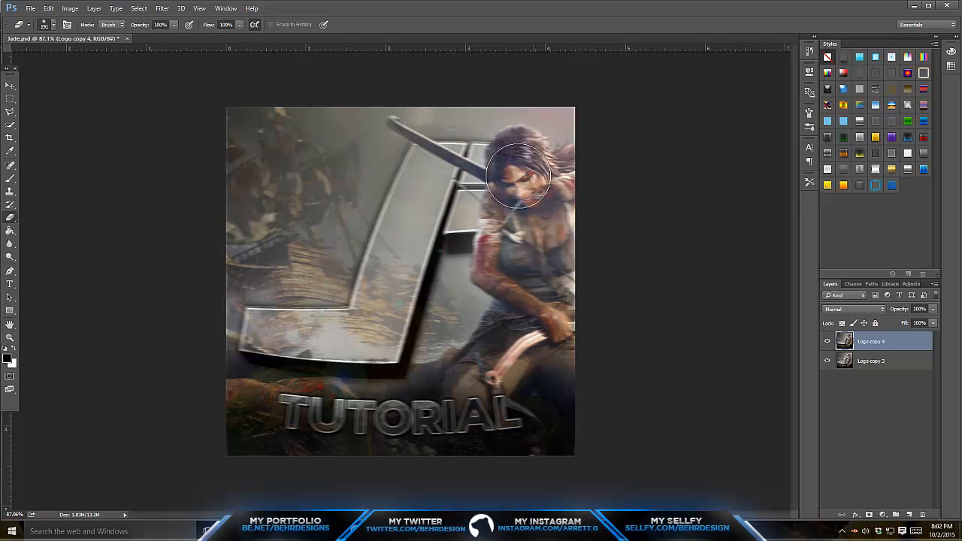
# - Erase the motion blur over the logo, text and character on Logo copy 4 and merge it with Logo copy 3
pyautogui.moveTo(474, 186)
pyautogui.mouseDown()
pyautogui.moveTo(396, 271)
pyautogui.moveTo(316, 331)
pyautogui.moveTo(282, 321)
pyautogui.moveTo(354, 321)
pyautogui.moveTo(273, 219)
pyautogui.moveTo(297, 247)
pyautogui.moveTo(299, 306)
pyautogui.moveTo(289, 257)
pyautogui.moveTo(354, 160)
pyautogui.moveTo(273, 270)
pyautogui.moveTo(485, 95)
pyautogui.moveTo(549, 148)
pyautogui.moveTo(471, 247)
pyautogui.moveTo(558, 213)
pyautogui.moveTo(475, 395)
pyautogui.moveTo(365, 400)
pyautogui.moveTo(587, 363)
pyautogui.moveTo(443, 422)
pyautogui.moveTo(274, 421)
pyautogui.moveTo(274, 367)
pyautogui.moveTo(353, 417)
pyautogui.moveTo(375, 343)
pyautogui.moveTo(568, 314)
pyautogui.moveTo(433, 357)
pyautogui.moveTo(492, 225)
pyautogui.moveTo(522, 279)
pyautogui.moveTo(482, 239)
pyautogui.moveTo(525, 216)
pyautogui.moveTo(538, 364)
pyautogui.moveTo(582, 270)
pyautogui.moveTo(541, 164)
pyautogui.moveTo(495, 137)
pyautogui.moveTo(369, 165)
pyautogui.moveTo(285, 245)
pyautogui.moveTo(391, 361)
pyautogui.moveTo(462, 131)
pyautogui.moveTo(261, 99)
pyautogui.moveTo(239, 245)
pyautogui.moveTo(306, 401)
pyautogui.moveTo(480, 421)
pyautogui.mouseUp()
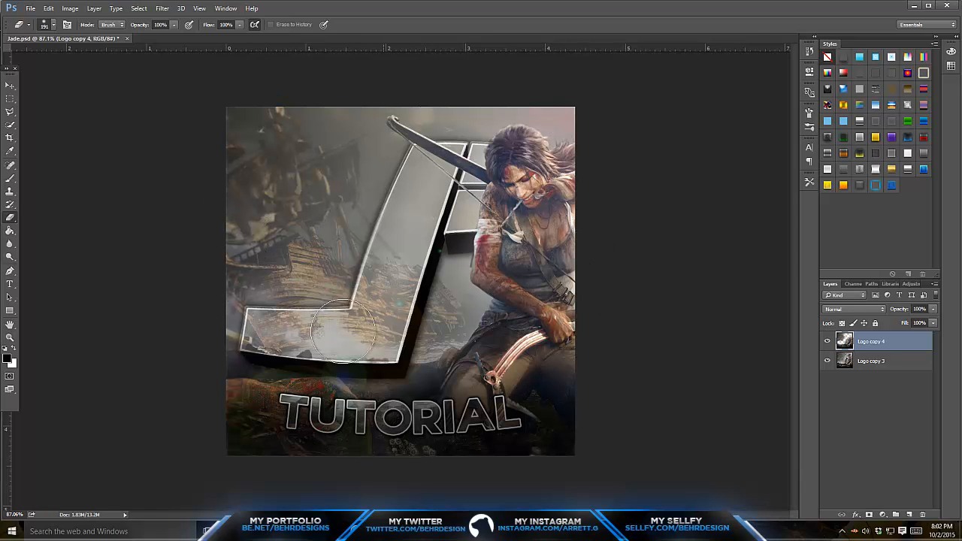
pyautogui.click(827, 342)
pyautogui.click(827, 342)
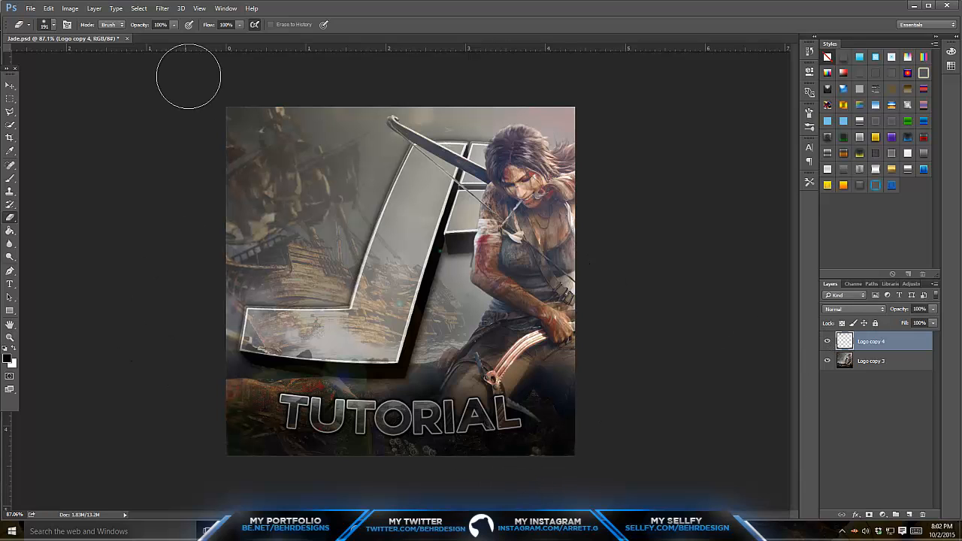
pyautogui.rightClick(905, 362)
pyautogui.click(853, 360)
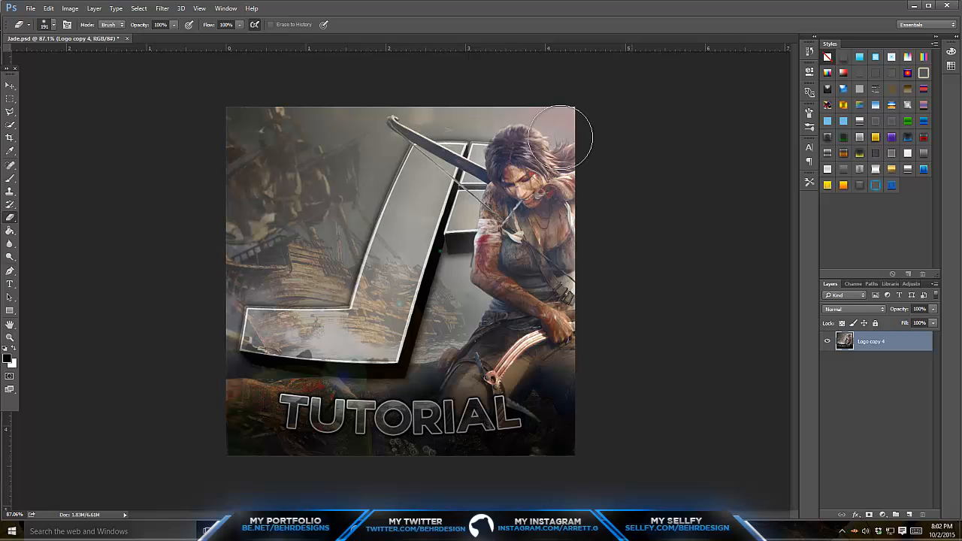
# - Open Abstract_pack_v3 from the Desktop and look through its layer groups
pyautogui.click(30, 8)
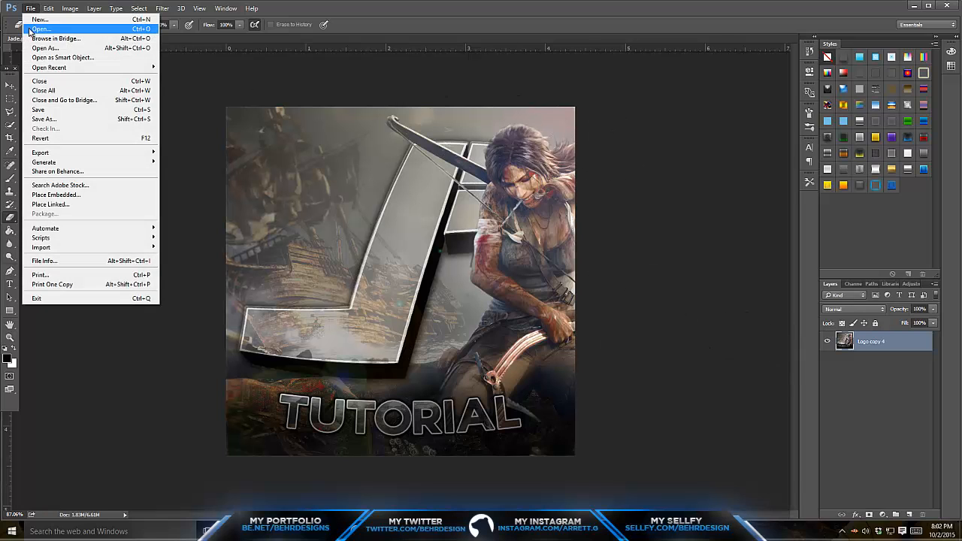
pyautogui.click(895, 351)
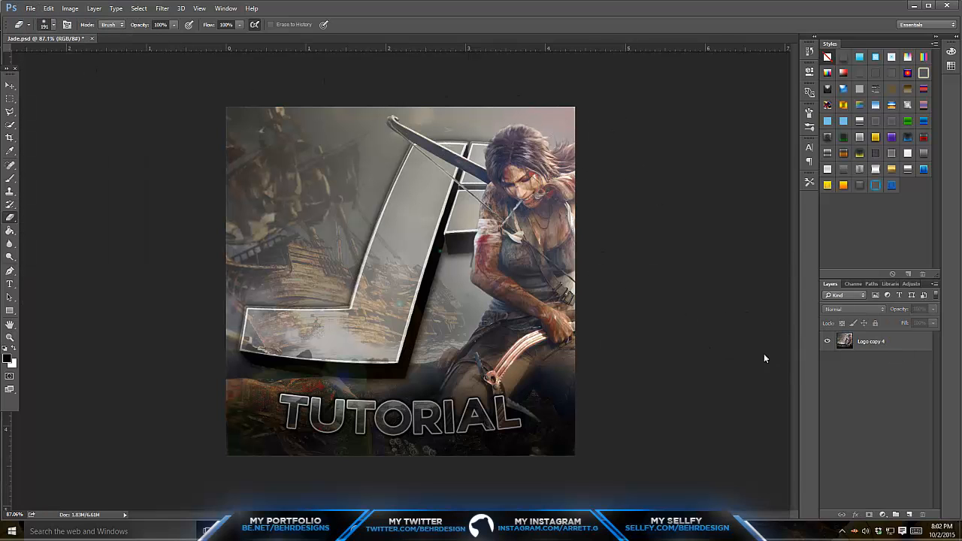
pyautogui.click(30, 9)
pyautogui.click(38, 28)
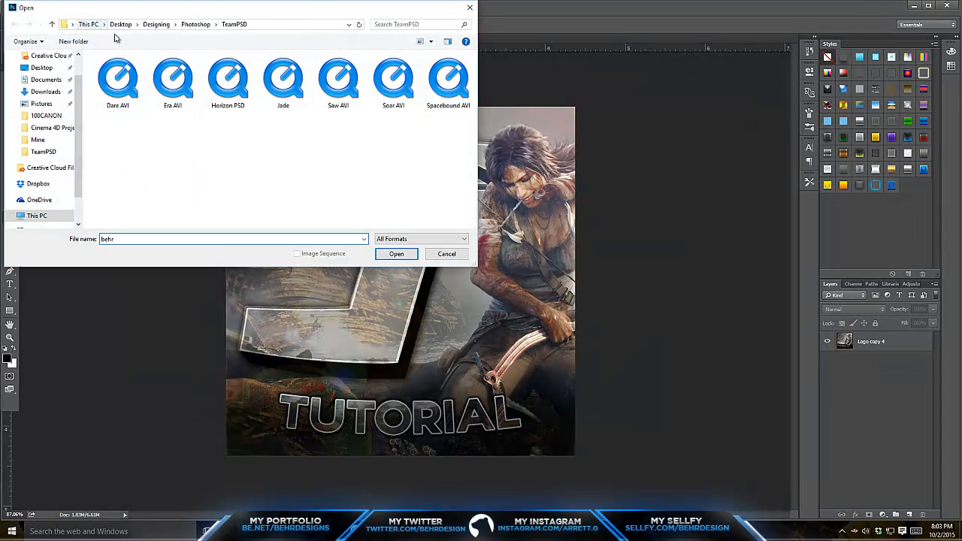
pyautogui.click(41, 68)
pyautogui.click(395, 190)
pyautogui.scroll(-5, 395, 190)
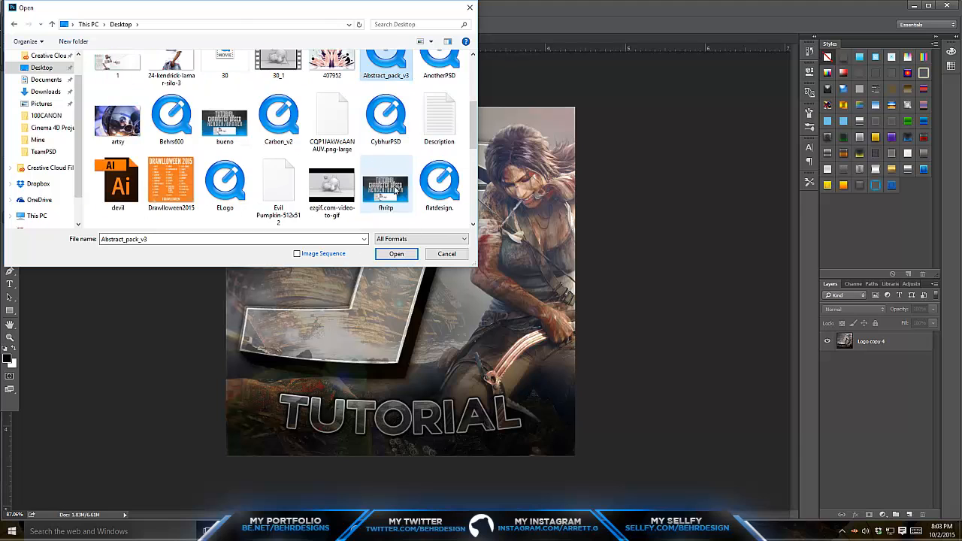
pyautogui.scroll(1, 393, 82)
pyautogui.doubleClick(392, 80)
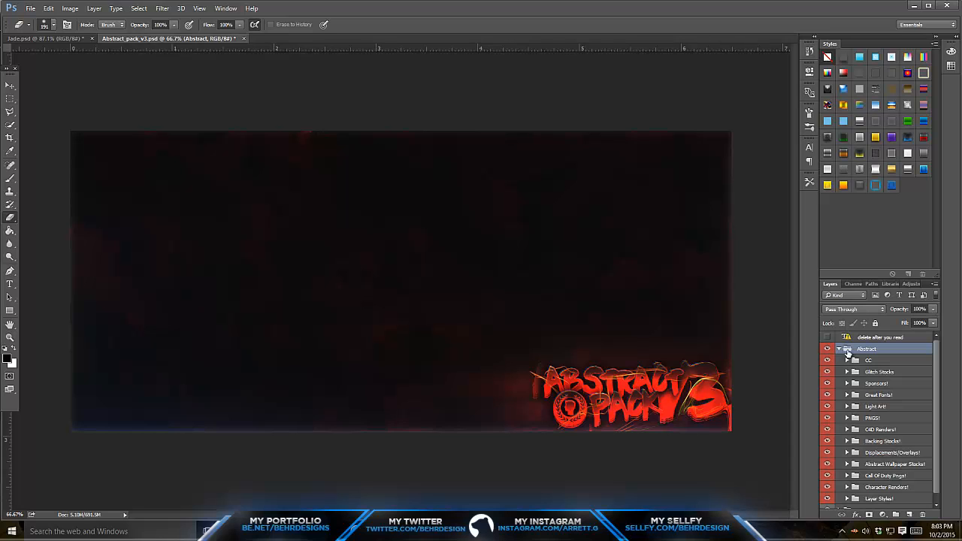
pyautogui.scroll(-1, 851, 396)
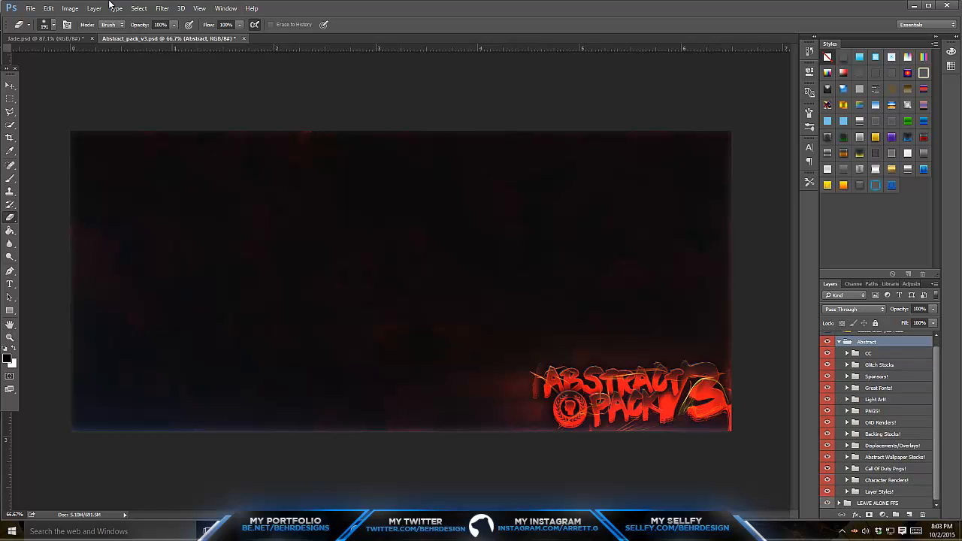
# - Start opening another file and go to the Designing folder on the Desktop
pyautogui.click(30, 8)
pyautogui.click(45, 33)
pyautogui.write('desug')
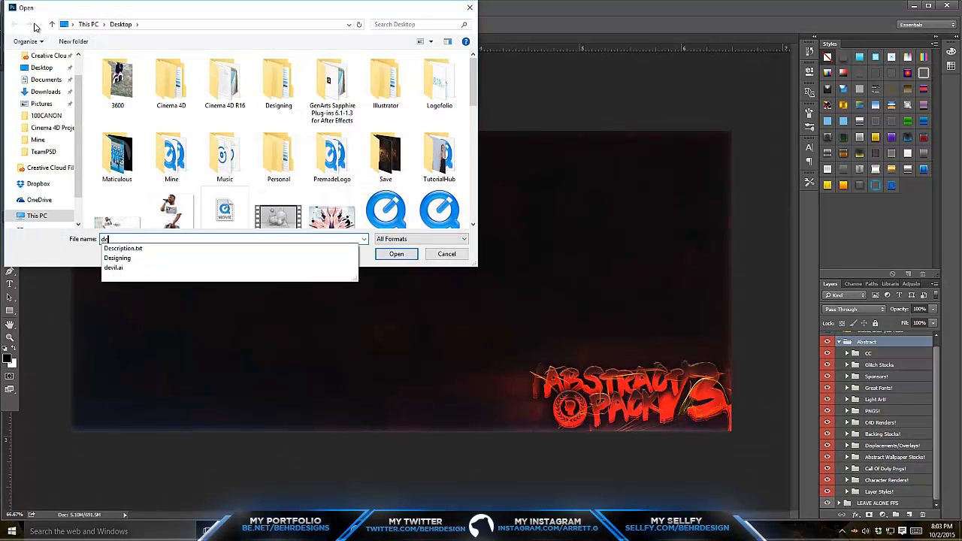
pyautogui.press('BackSpace')
pyautogui.press('BackSpace')
pyautogui.write('ug')
pyautogui.press('BackSpace')
pyautogui.press('BackSpace')
pyautogui.write('igning')
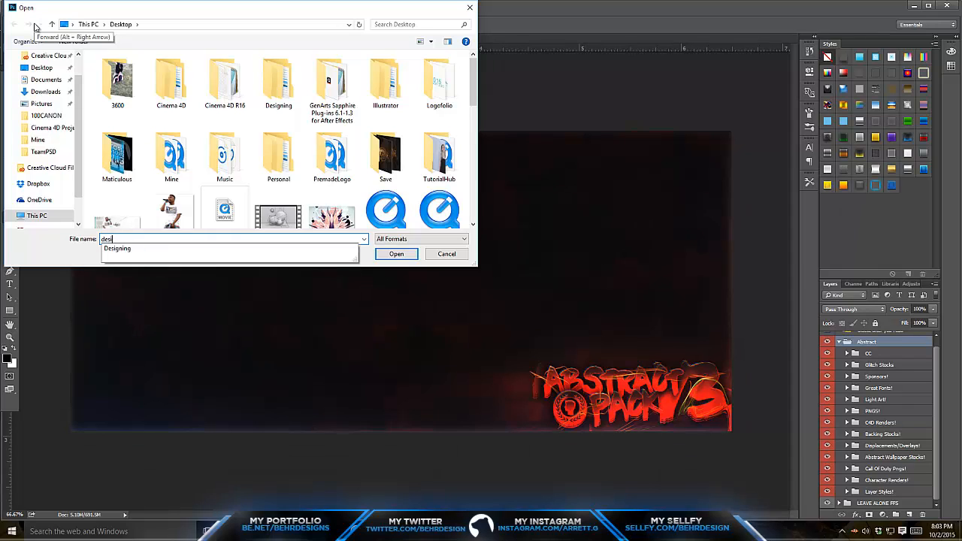
pyautogui.press('Return')
# - Go into the Photoshop folder inside Designing
pyautogui.write('min')
pyautogui.press('BackSpace')
pyautogui.press('BackSpace')
pyautogui.press('BackSpace')
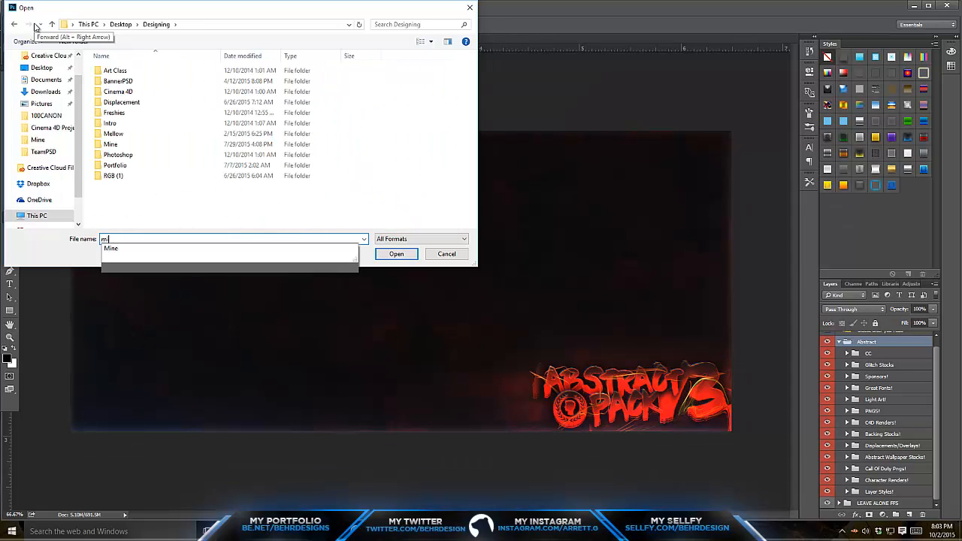
pyautogui.write('photoshop')
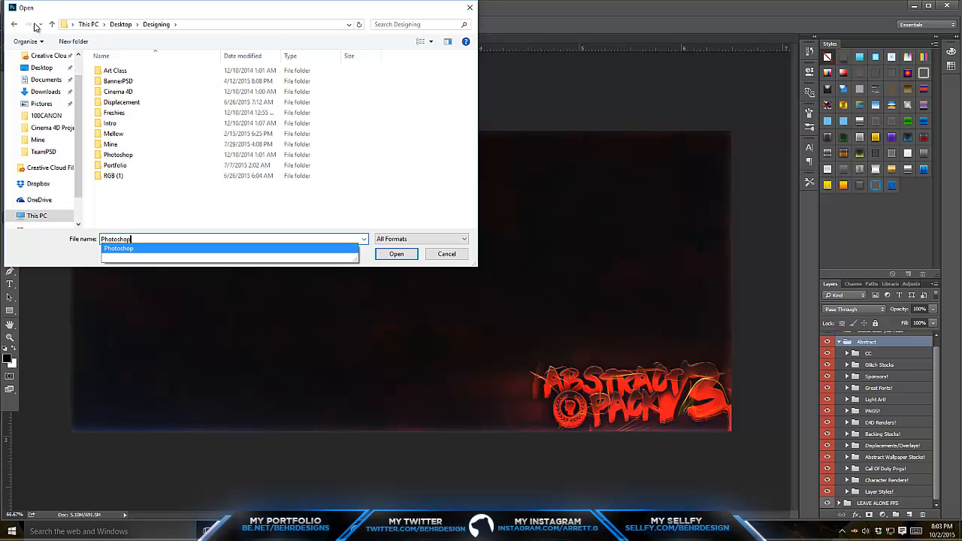
pyautogui.press('Return')
# - Open Abstract_packv2.psd from the Packs folder without resolving its missing fonts
pyautogui.write('packs')
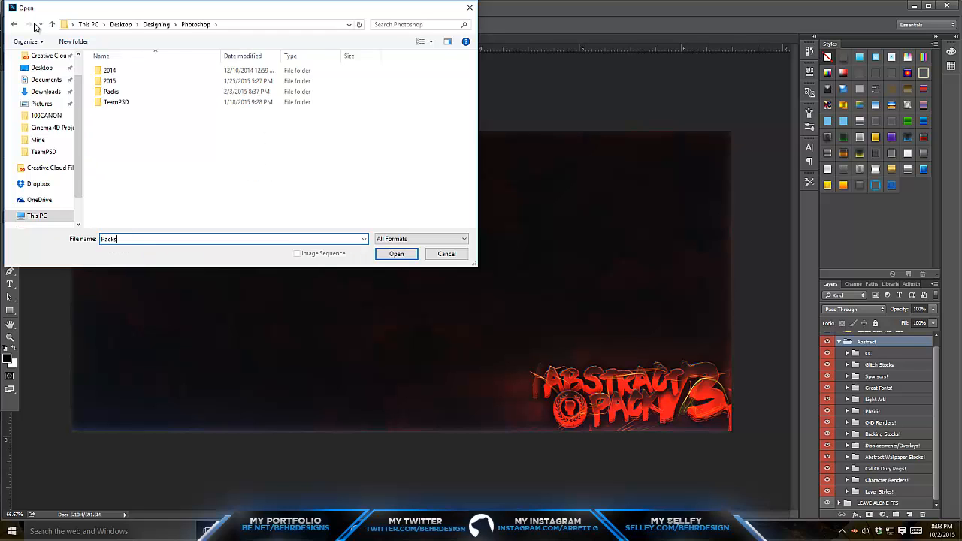
pyautogui.press('Return')
pyautogui.write('Abstract_pack_v3.psd')
pyautogui.press('Return')
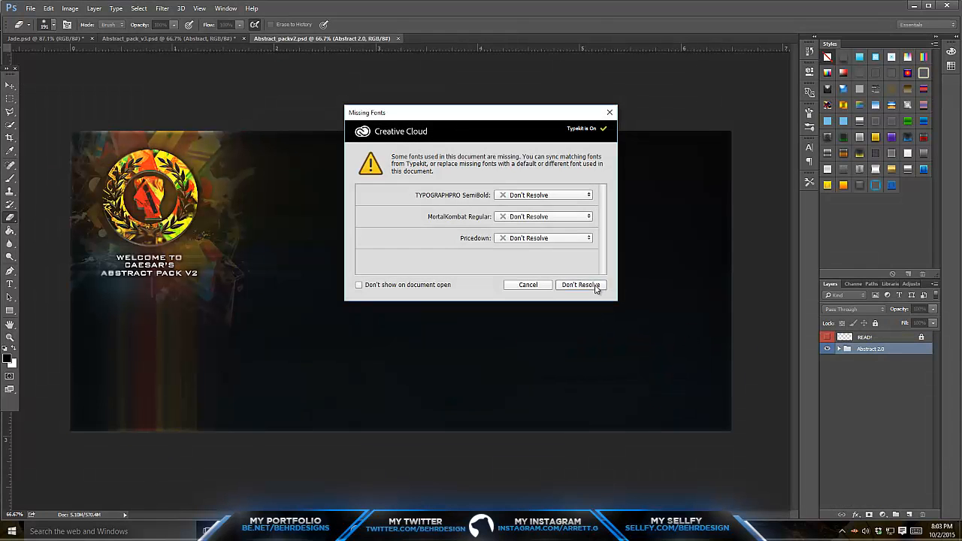
pyautogui.click(584, 285)
# - Expand the Abstract 2.0 group and its Flares subgroup to reach the flare layers
pyautogui.click(839, 349)
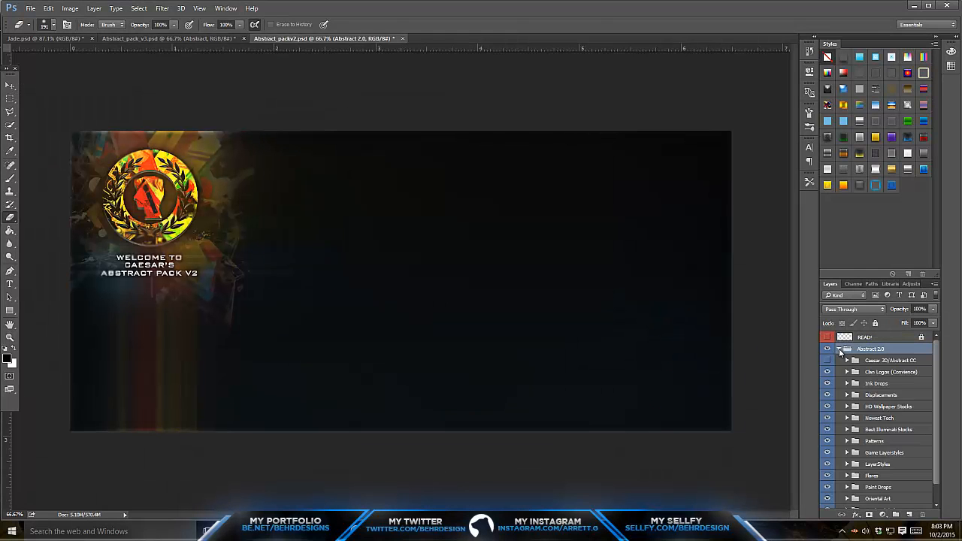
pyautogui.scroll(-1, 847, 456)
pyautogui.click(847, 464)
pyautogui.scroll(-4, 848, 459)
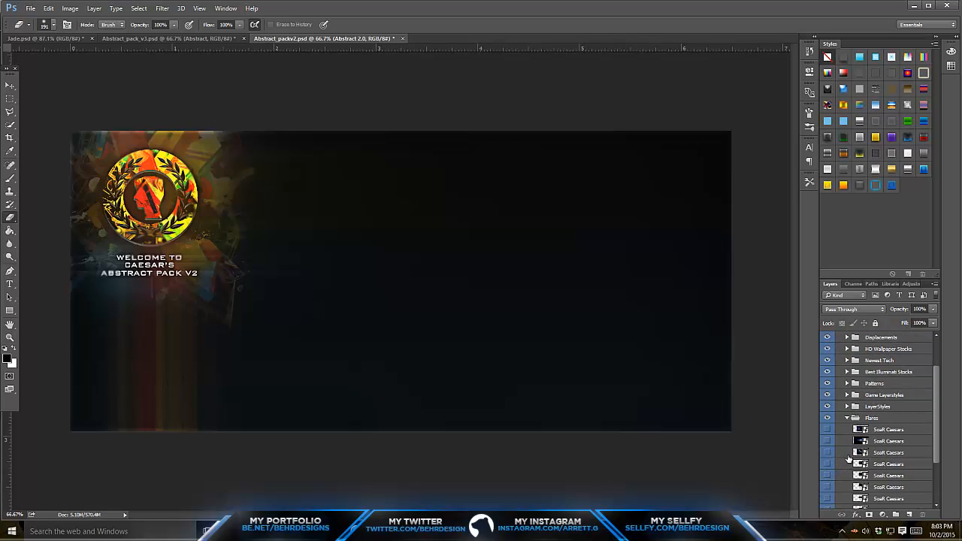
pyautogui.scroll(-3, 848, 457)
# - Preview the individual flare layers in the Flares group by toggling their visibility
pyautogui.click(824, 378)
pyautogui.click(825, 380)
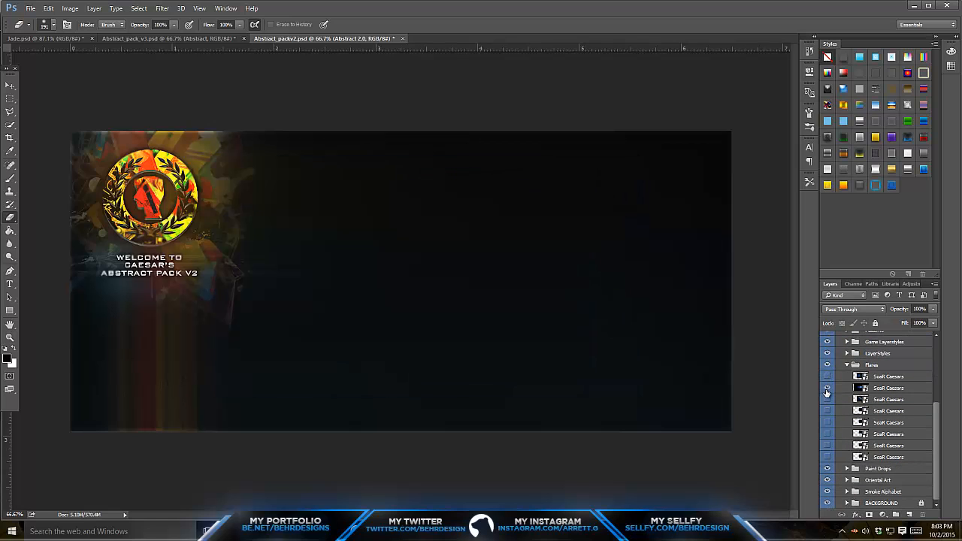
pyautogui.click(826, 389)
pyautogui.click(826, 389)
pyautogui.click(826, 401)
pyautogui.click(827, 400)
pyautogui.click(827, 400)
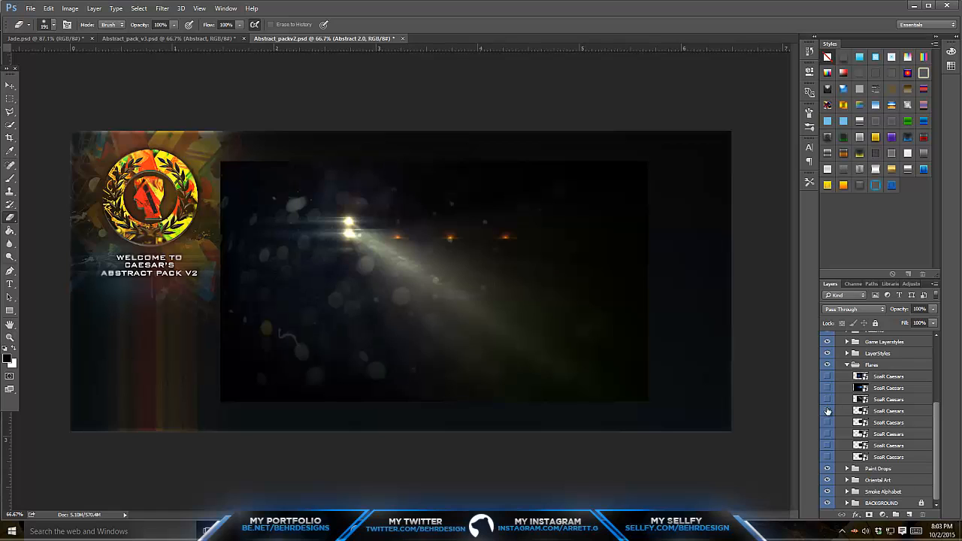
pyautogui.click(826, 400)
pyautogui.click(826, 411)
pyautogui.click(827, 411)
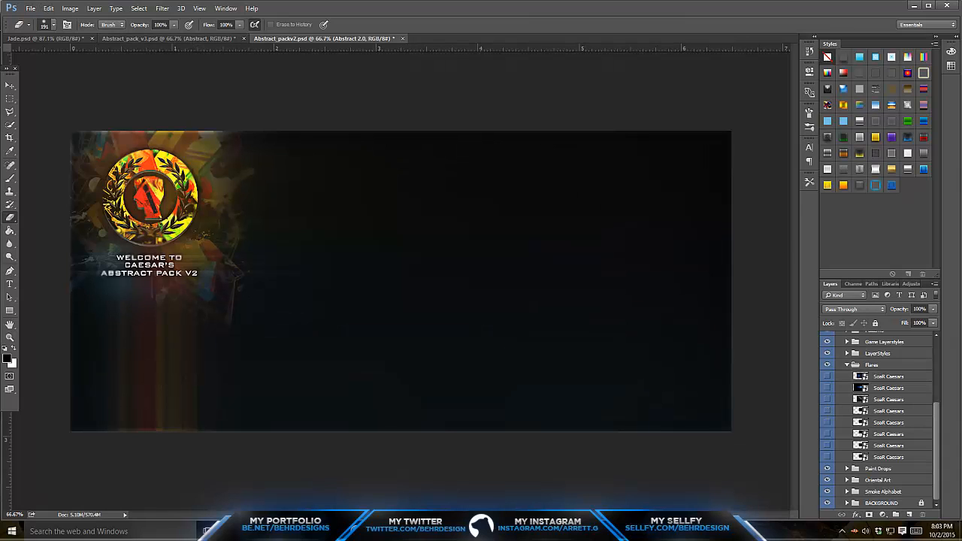
pyautogui.click(824, 434)
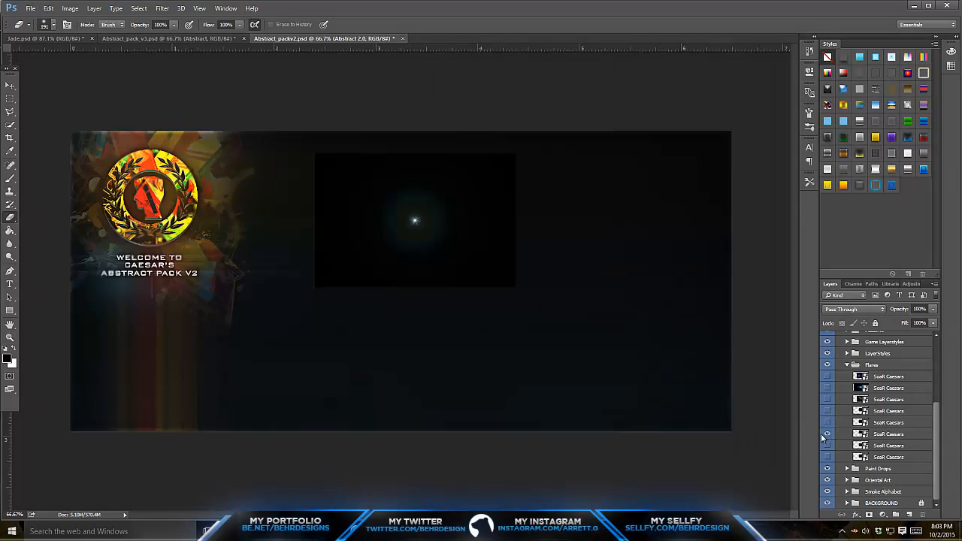
# - Switch to Jade.psd, duplicate Logo copy 4 and apply a 105mm Prime Lens Flare at about 75% brightness to the duplicate
pyautogui.click(80, 41)
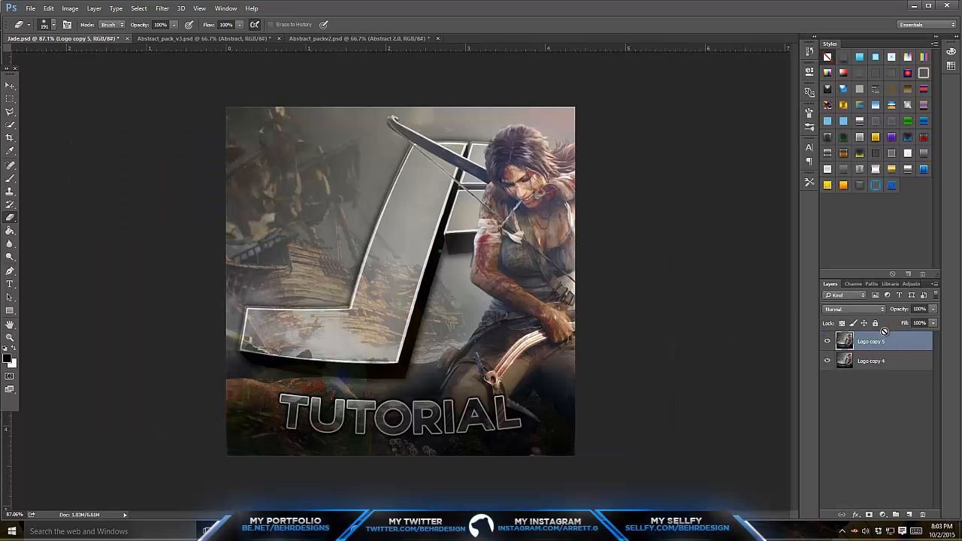
pyautogui.click(159, 9)
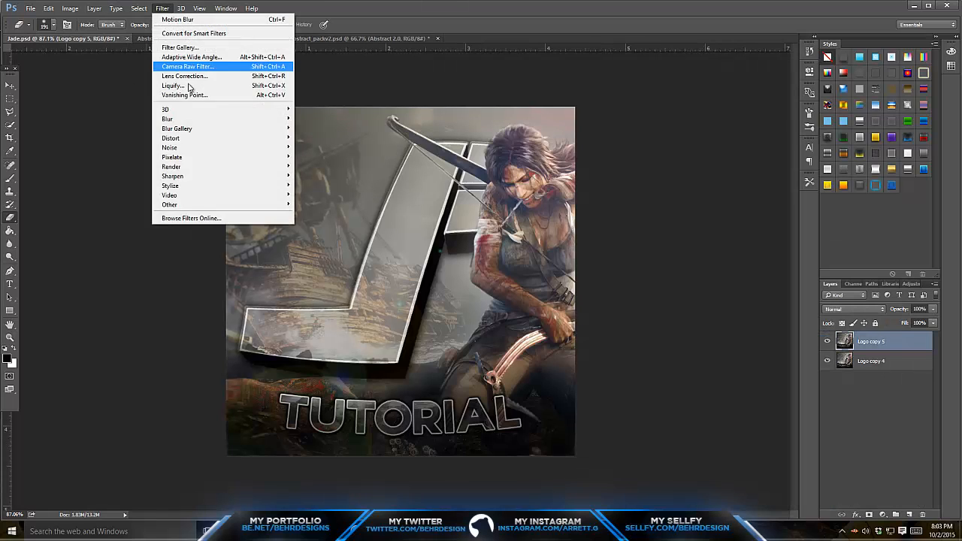
pyautogui.moveTo(265, 169)
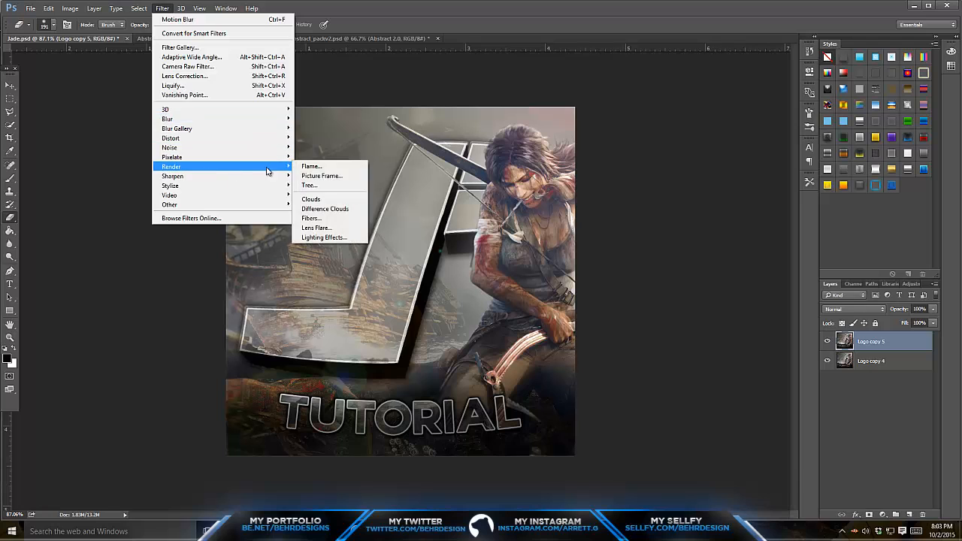
pyautogui.click(327, 227)
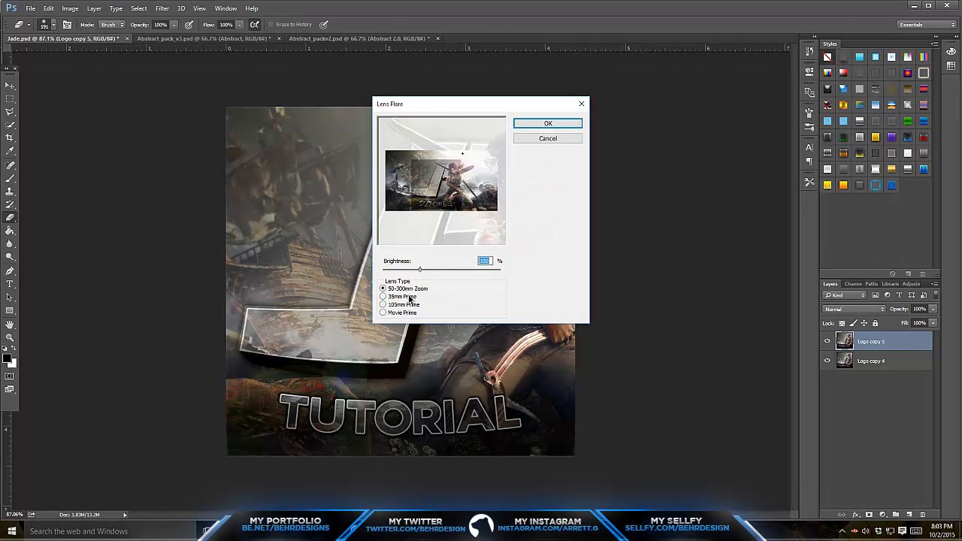
pyautogui.click(409, 297)
pyautogui.click(383, 304)
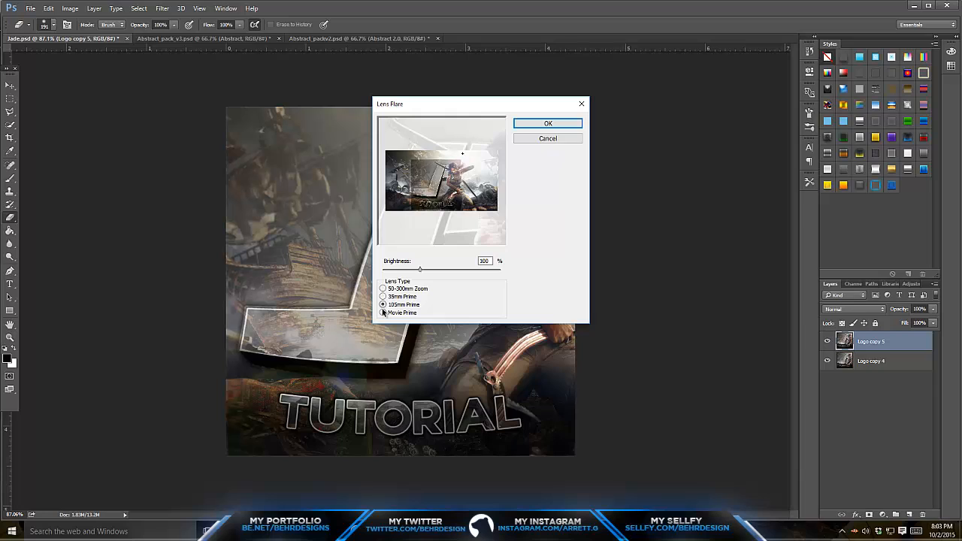
pyautogui.click(383, 313)
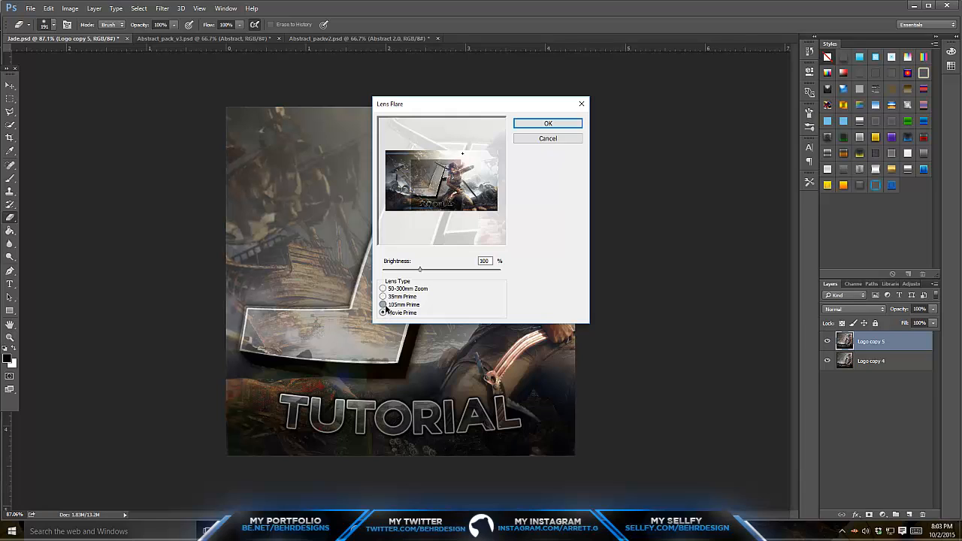
pyautogui.click(384, 305)
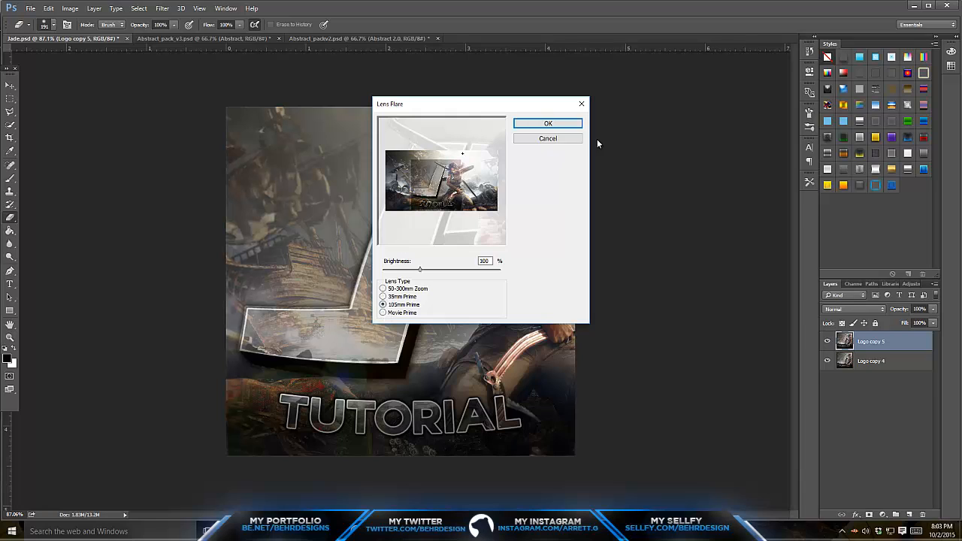
pyautogui.moveTo(419, 269)
pyautogui.mouseDown()
pyautogui.moveTo(444, 270)
pyautogui.moveTo(412, 277)
pyautogui.mouseUp()
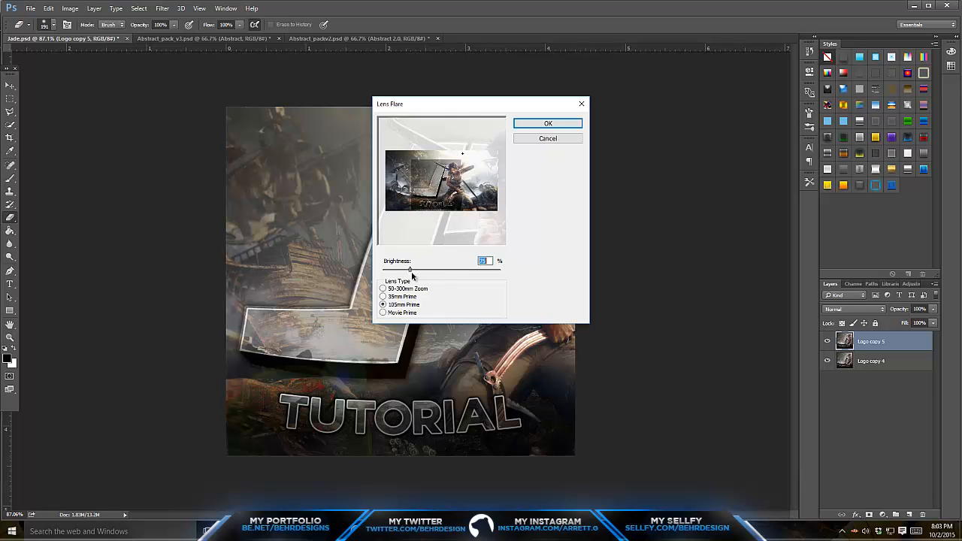
pyautogui.click(549, 123)
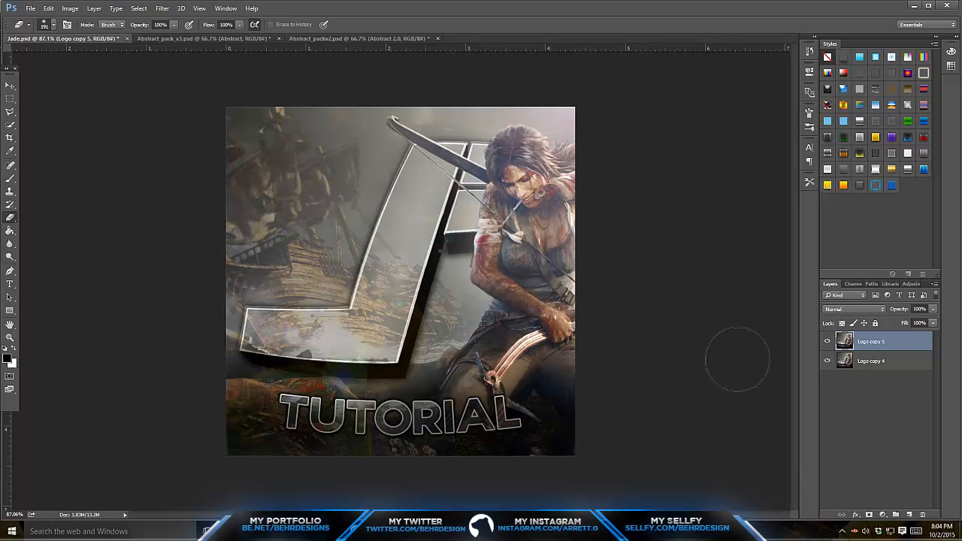
# - Compare the artwork with and without the flare, merge Logo copy 5 with Logo copy 4 and switch to the Move tool
pyautogui.click(827, 341)
pyautogui.click(827, 342)
pyautogui.keyDown('shift'); pyautogui.click(870, 359); pyautogui.keyUp('shift')
pyautogui.rightClick(870, 359)
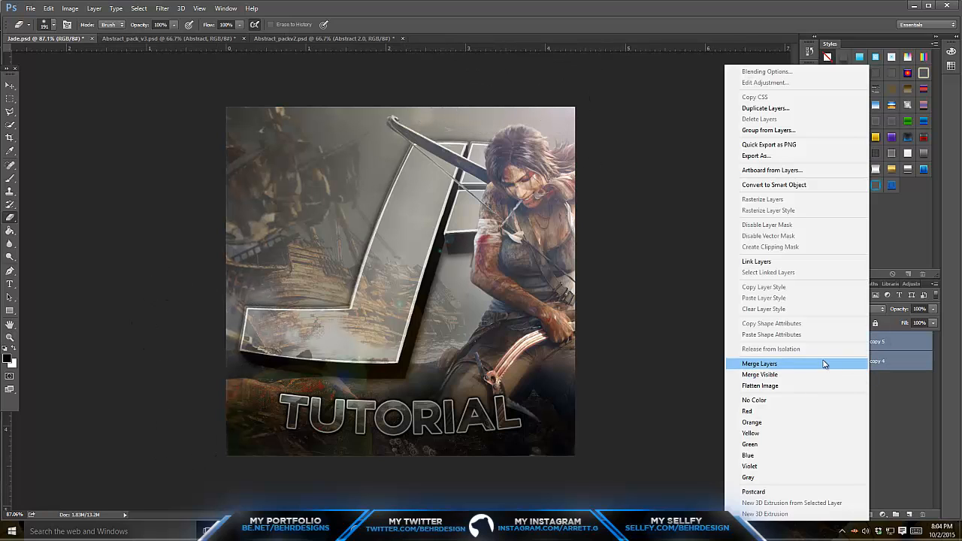
pyautogui.click(870, 365)
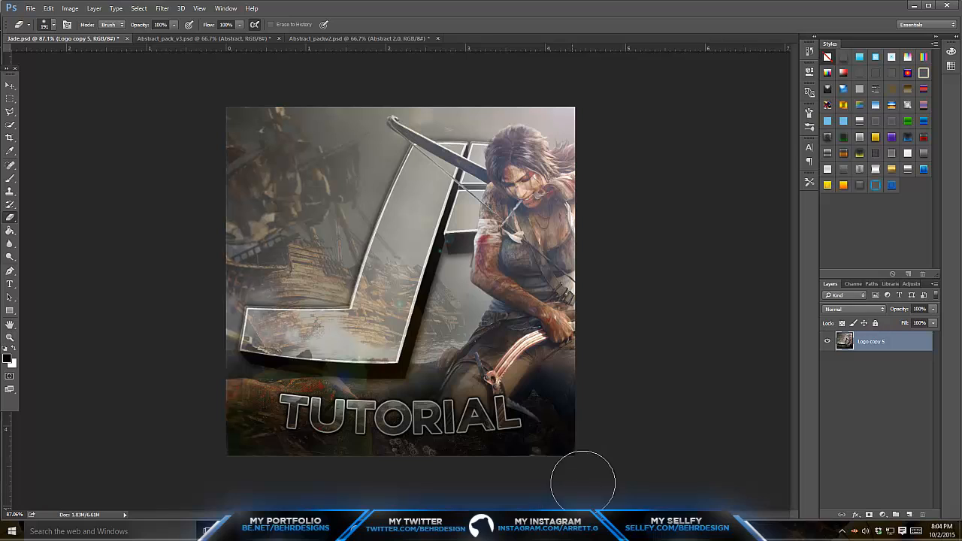
pyautogui.click(10, 84)
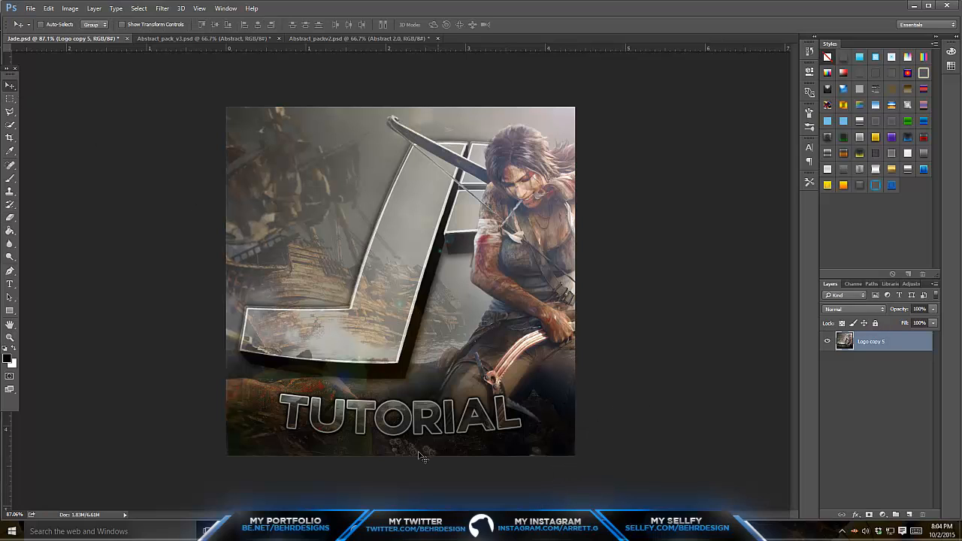